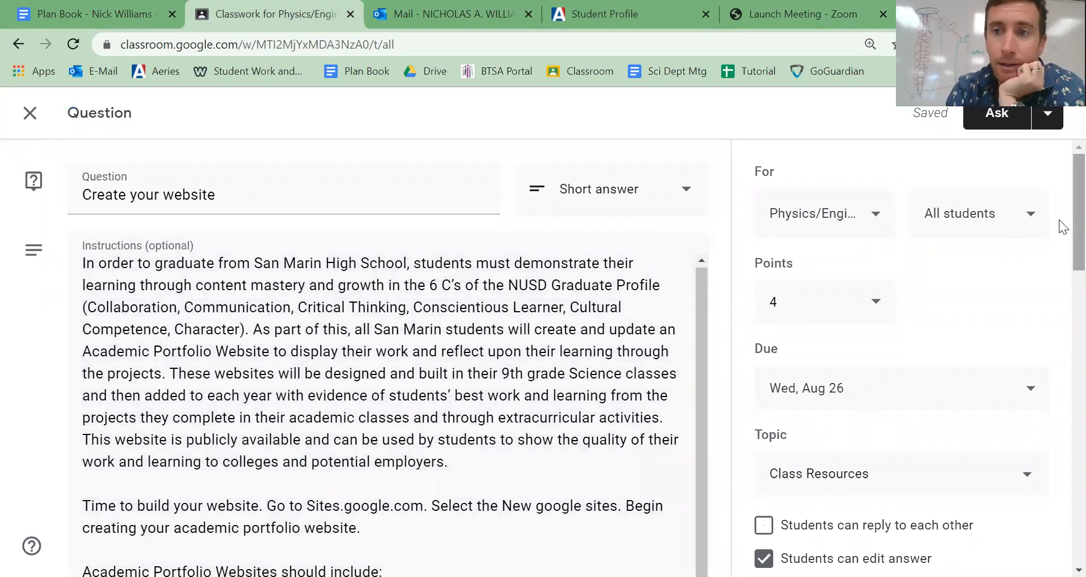
# - Open the sample student website attached just below Student Work and Websites in the question, and read through its home page
pyautogui.moveTo(1060, 266); pyautogui.dragTo(1064, 541)
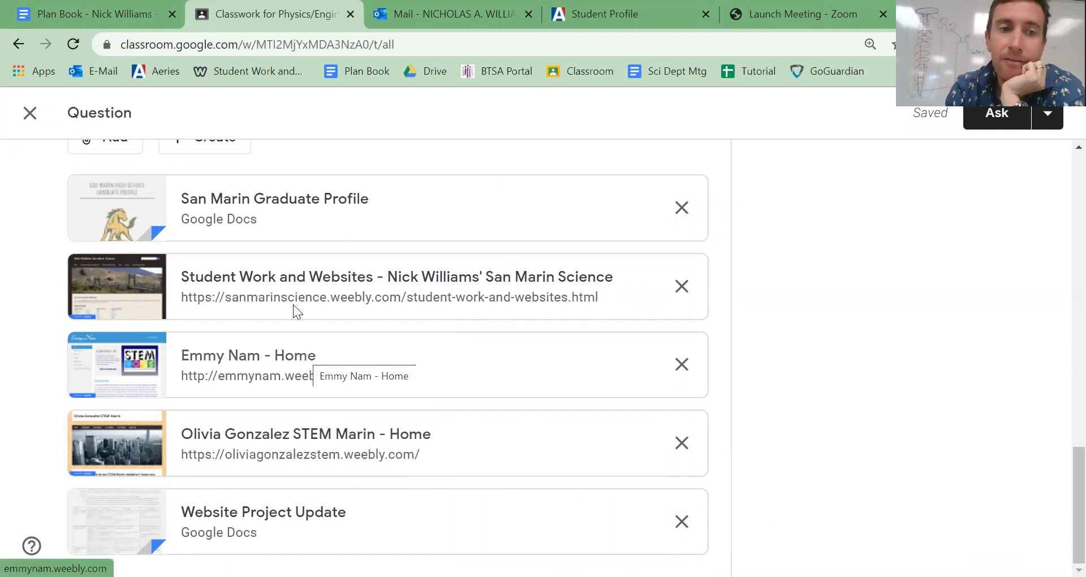
pyautogui.click(239, 362)
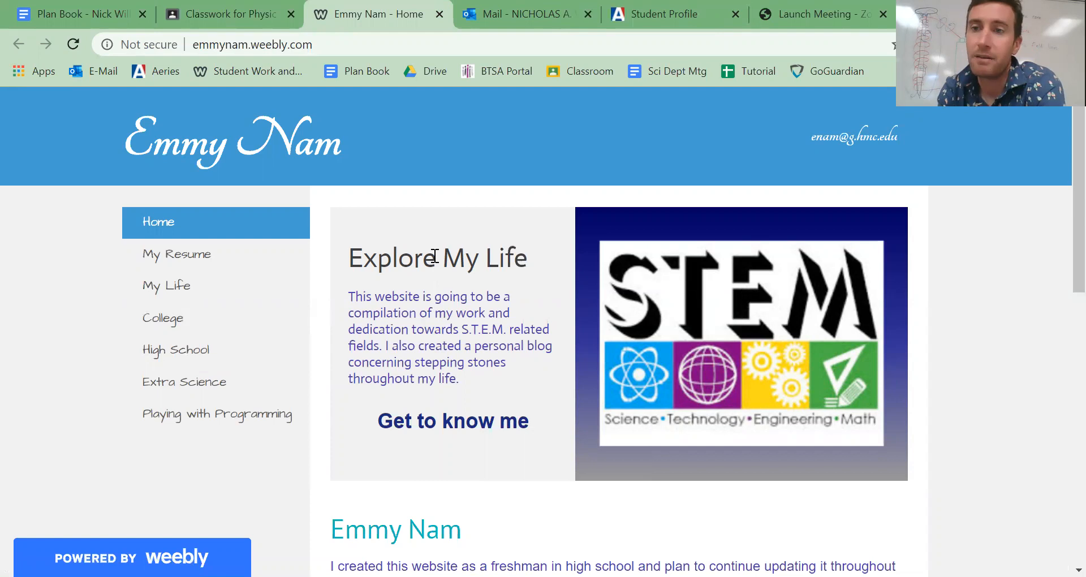
pyautogui.scroll(-13, 435, 256)
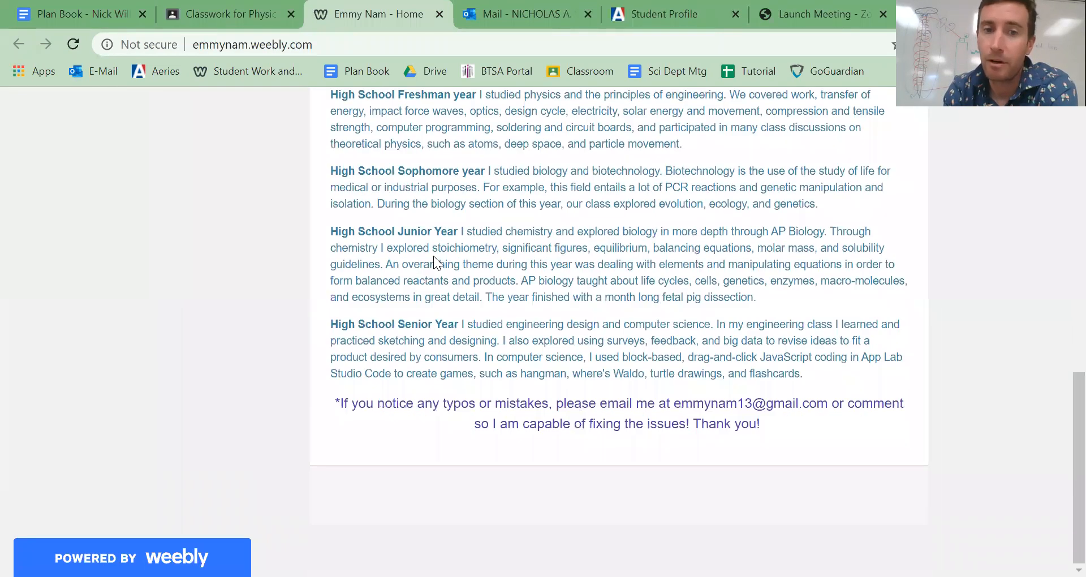
pyautogui.scroll(13, 435, 262)
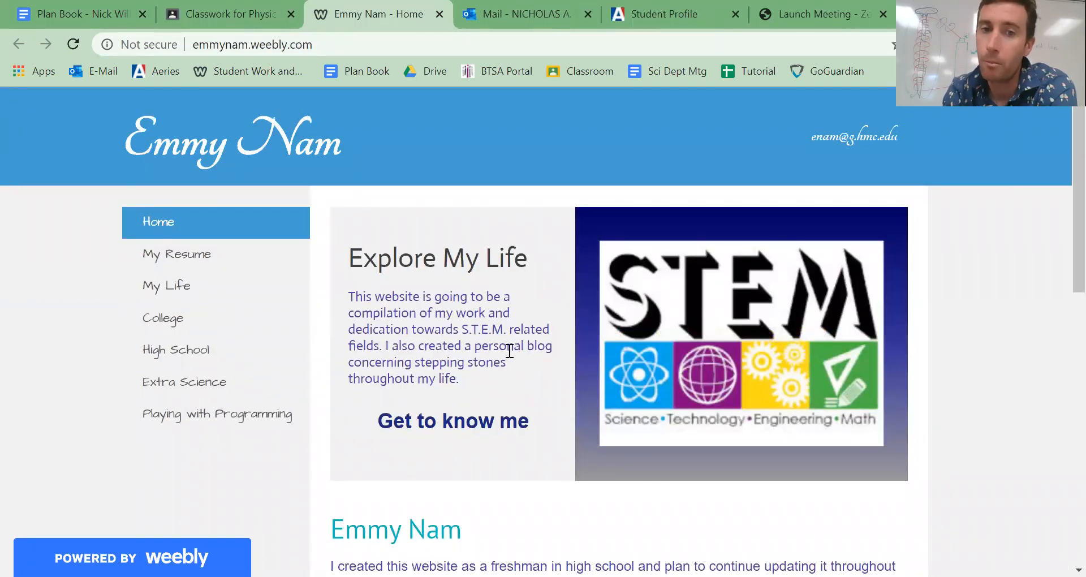
pyautogui.scroll(-7, 447, 432)
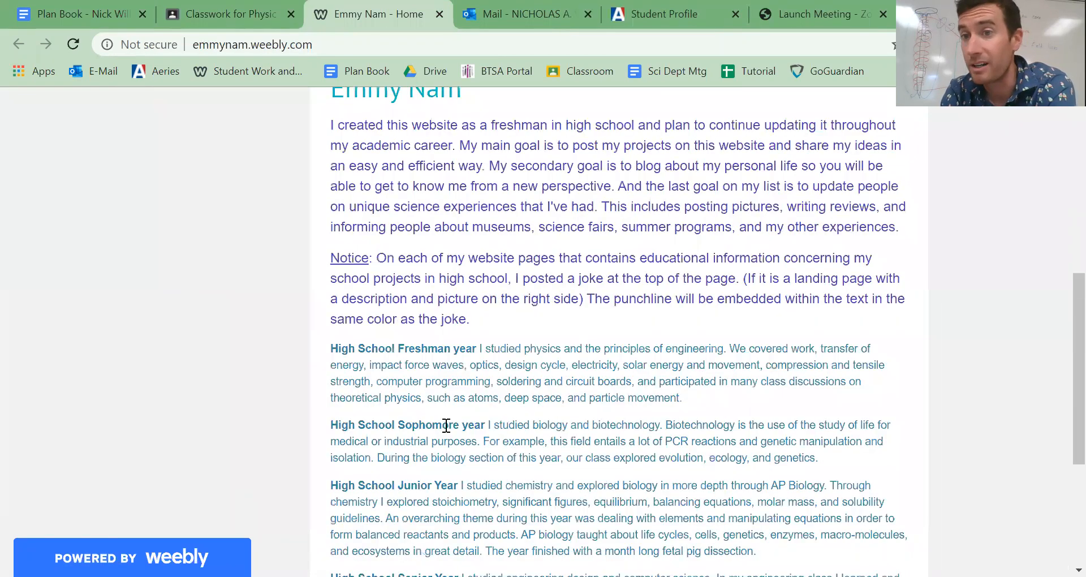
pyautogui.scroll(-3, 446, 426)
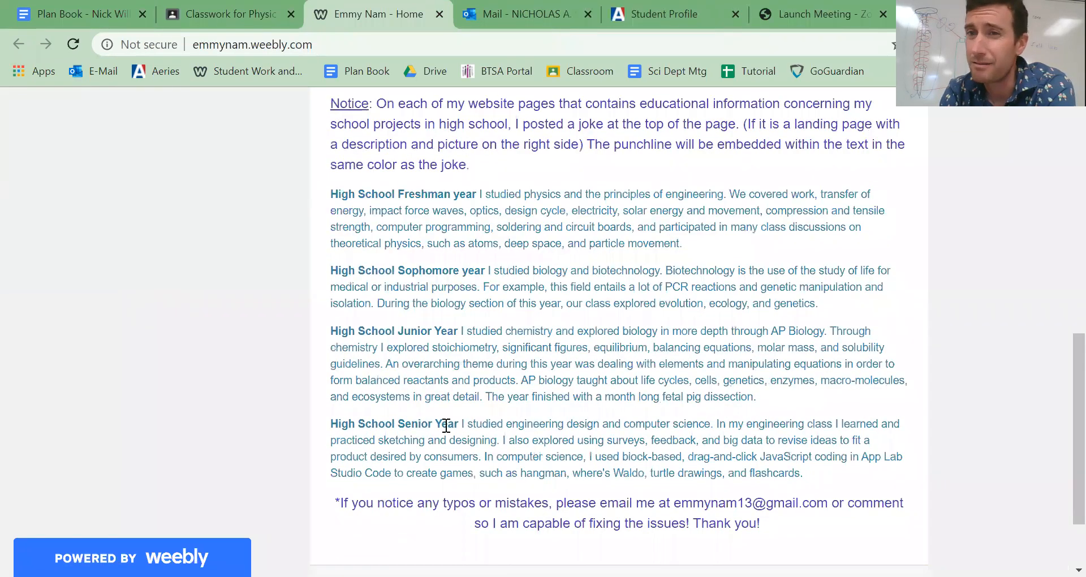
pyautogui.scroll(-2, 447, 425)
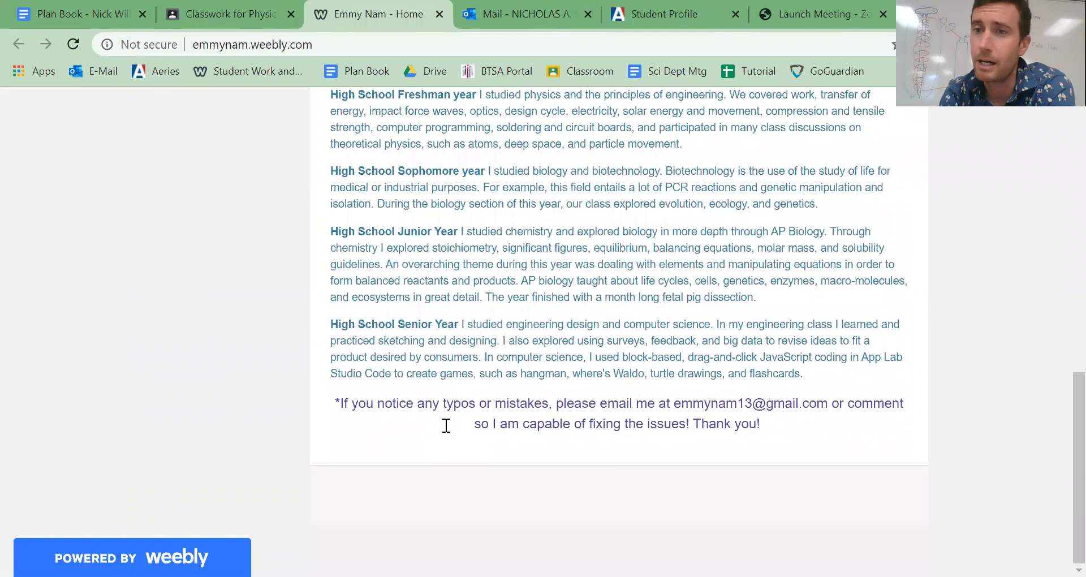
pyautogui.scroll(2, 447, 425)
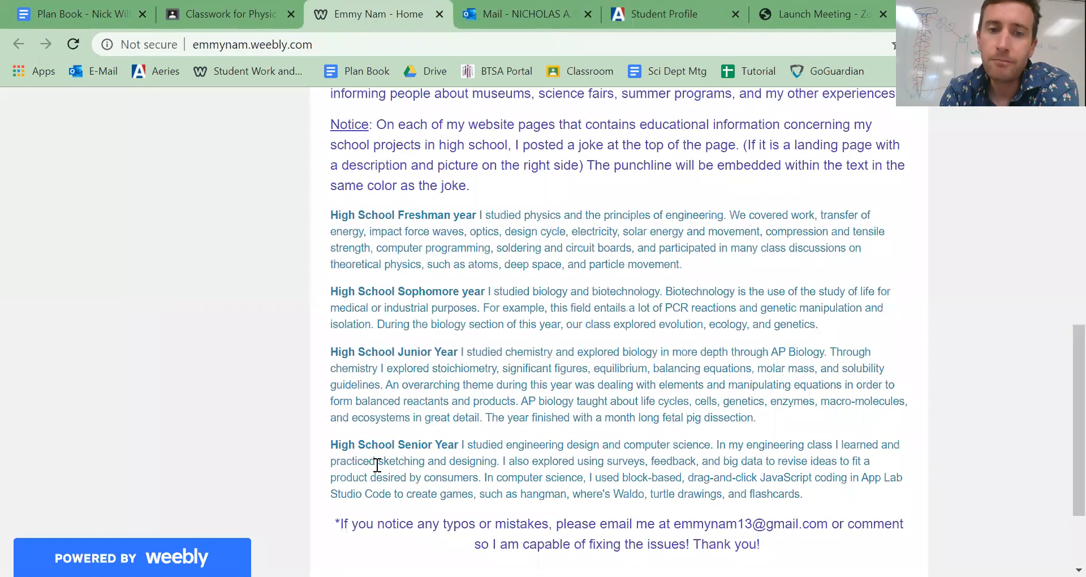
# - Look over the sample site's page list and open the Physics of Running project among the Freshman pages of High School
pyautogui.press('Home')
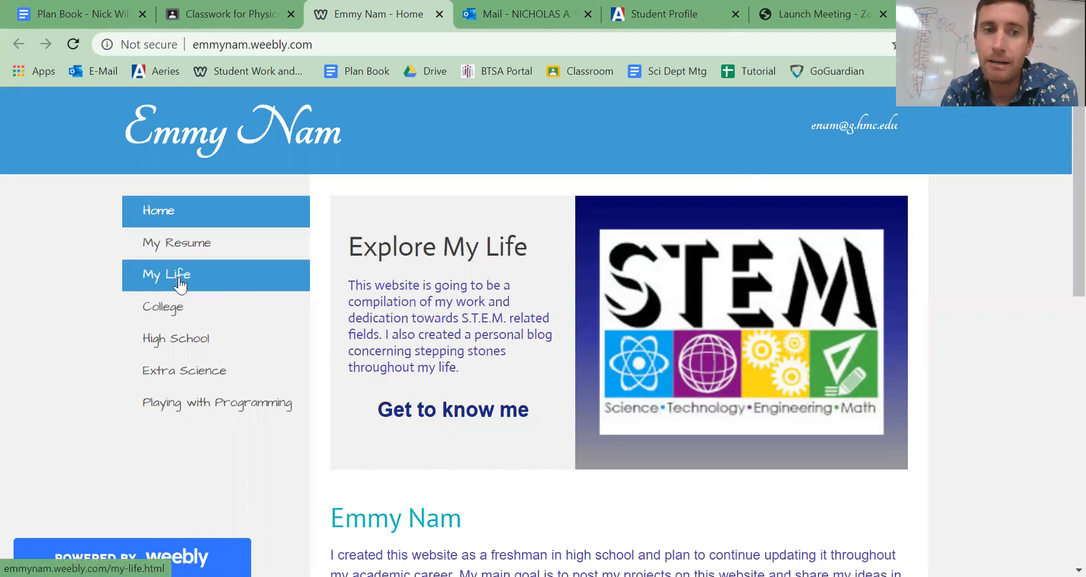
pyautogui.moveTo(185, 339)
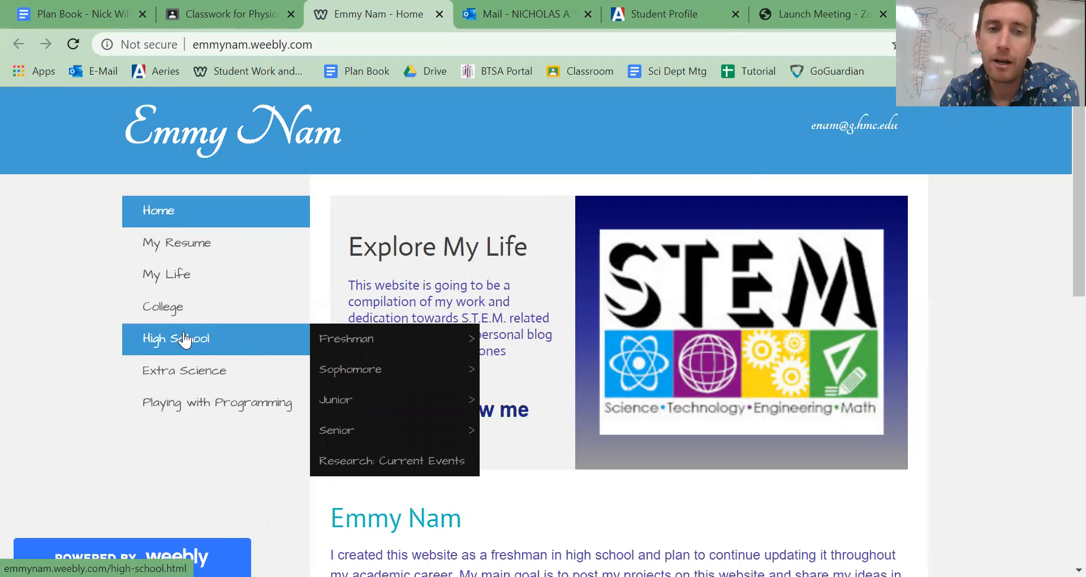
pyautogui.moveTo(194, 371)
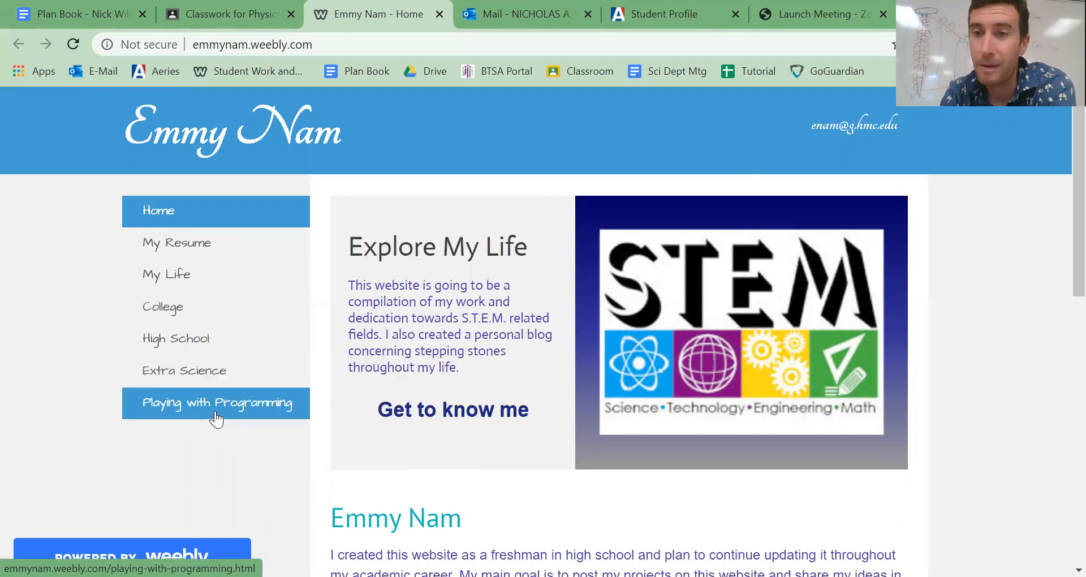
pyautogui.moveTo(346, 339)
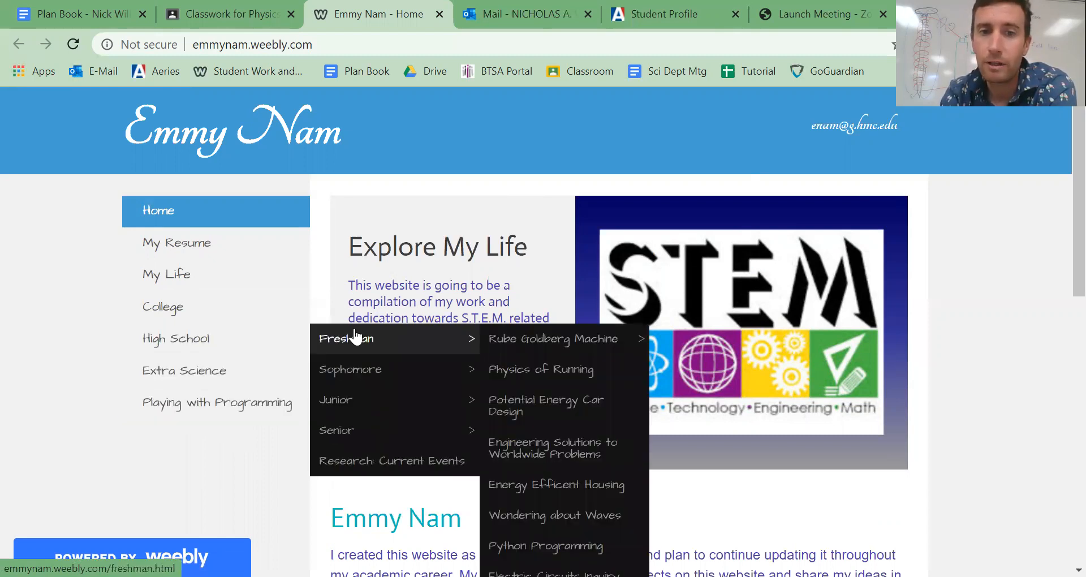
pyautogui.moveTo(537, 350)
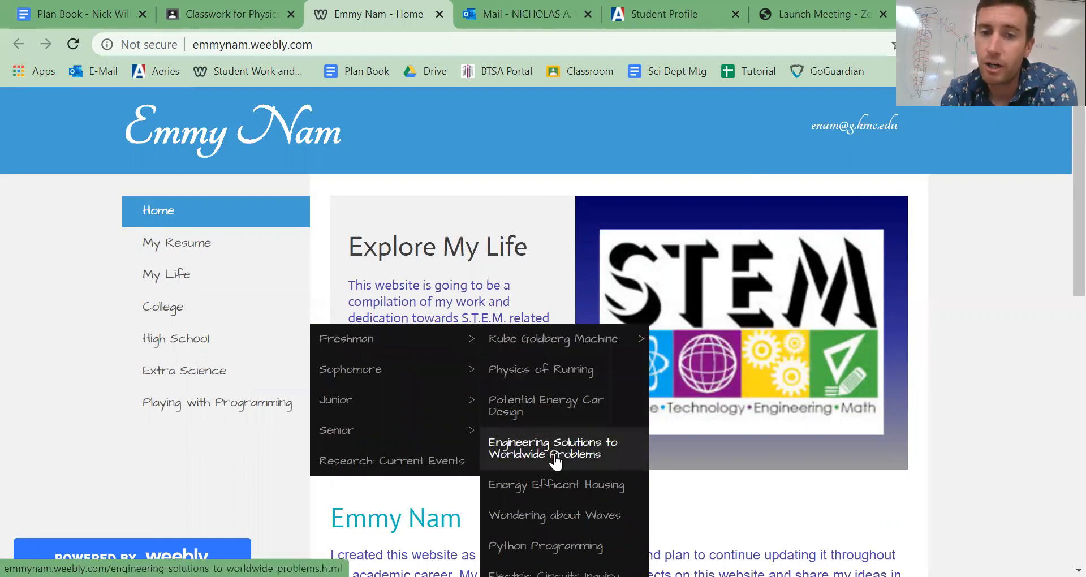
pyautogui.scroll(-3, 555, 455)
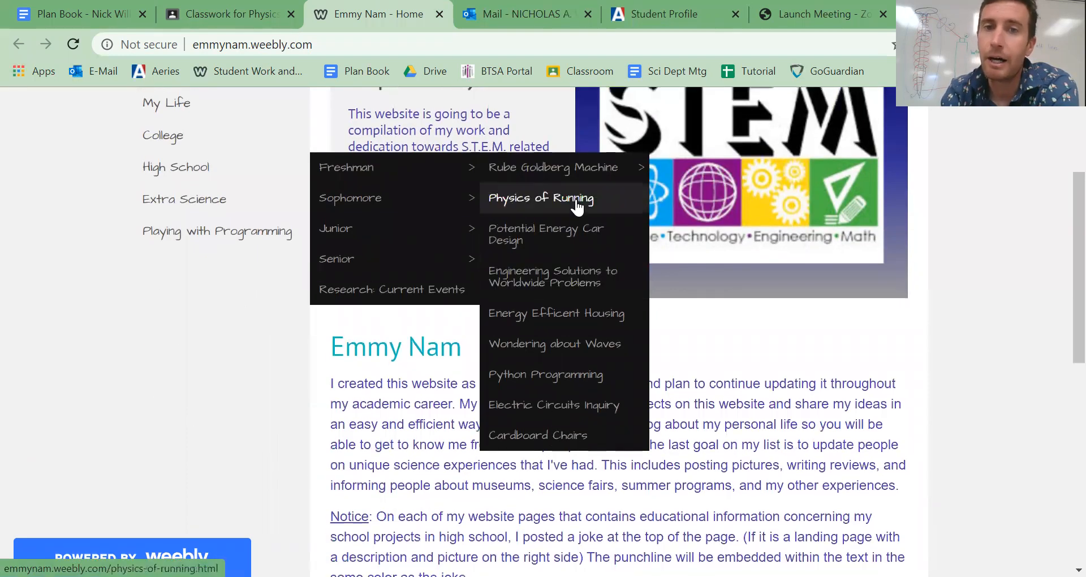
pyautogui.click(576, 210)
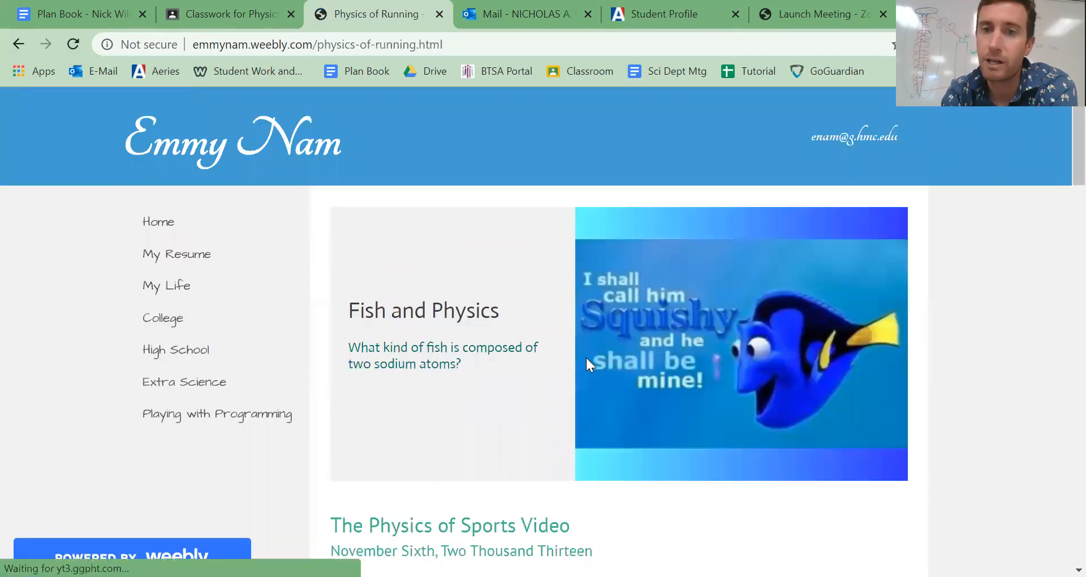
# - Examine the Physics of Running page, including the awards, objective, embedded video, physics explanation and Reflection
pyautogui.scroll(-5, 586, 355)
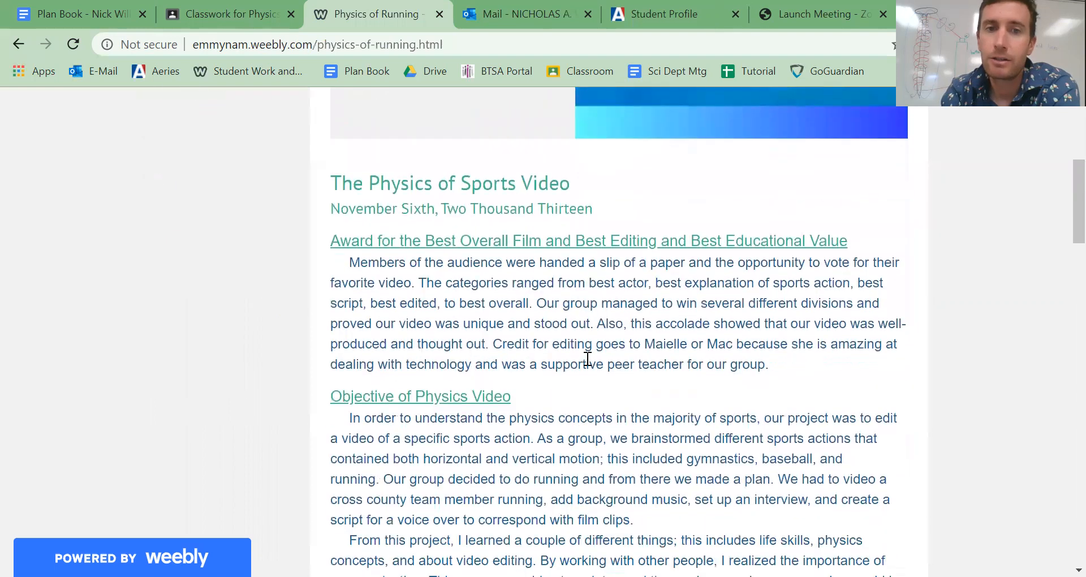
pyautogui.scroll(4, 586, 357)
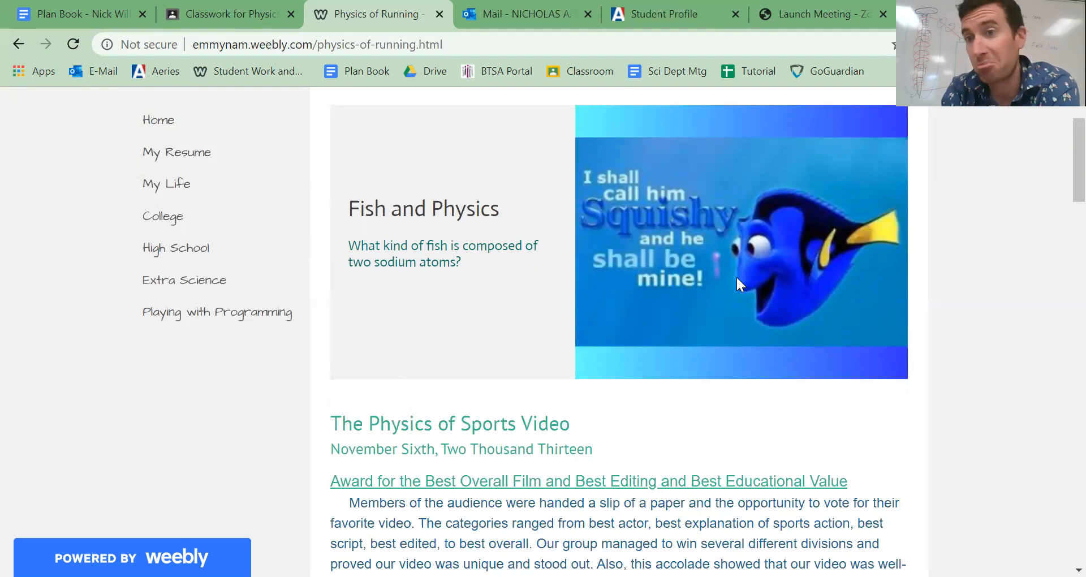
pyautogui.scroll(-3, 734, 277)
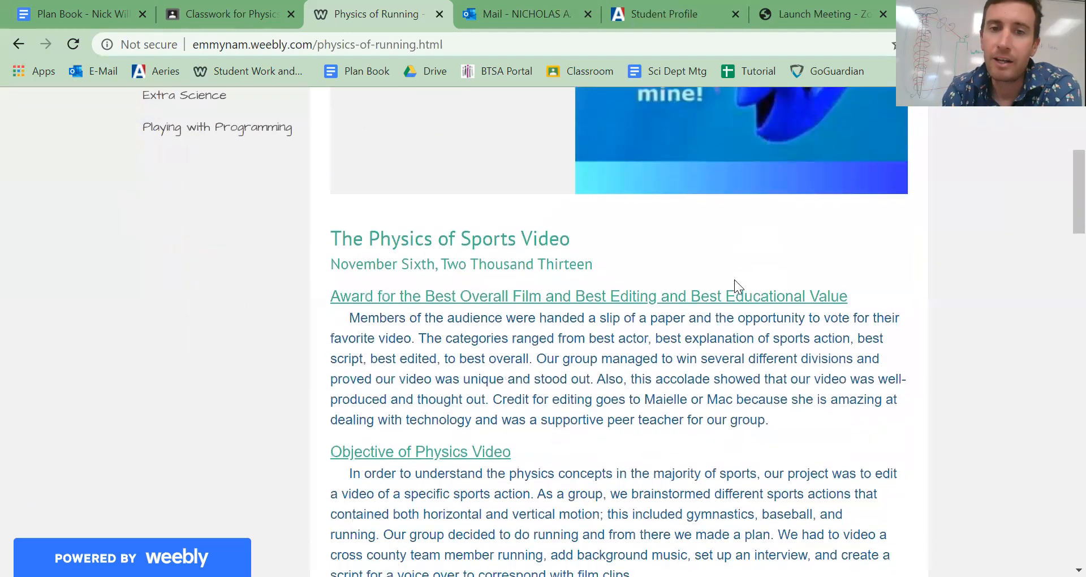
pyautogui.scroll(-8, 734, 280)
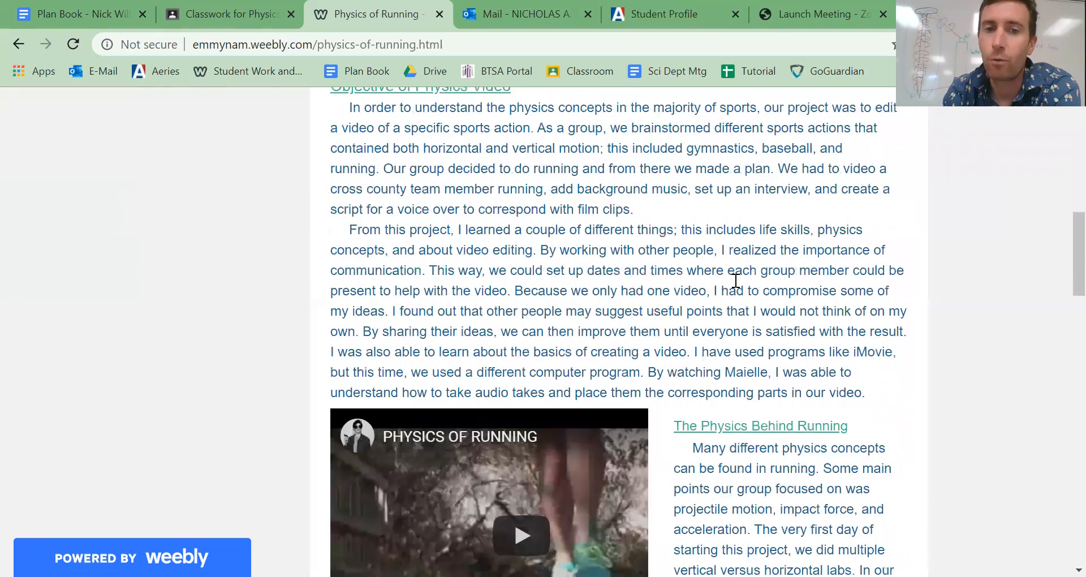
pyautogui.scroll(-1, 735, 280)
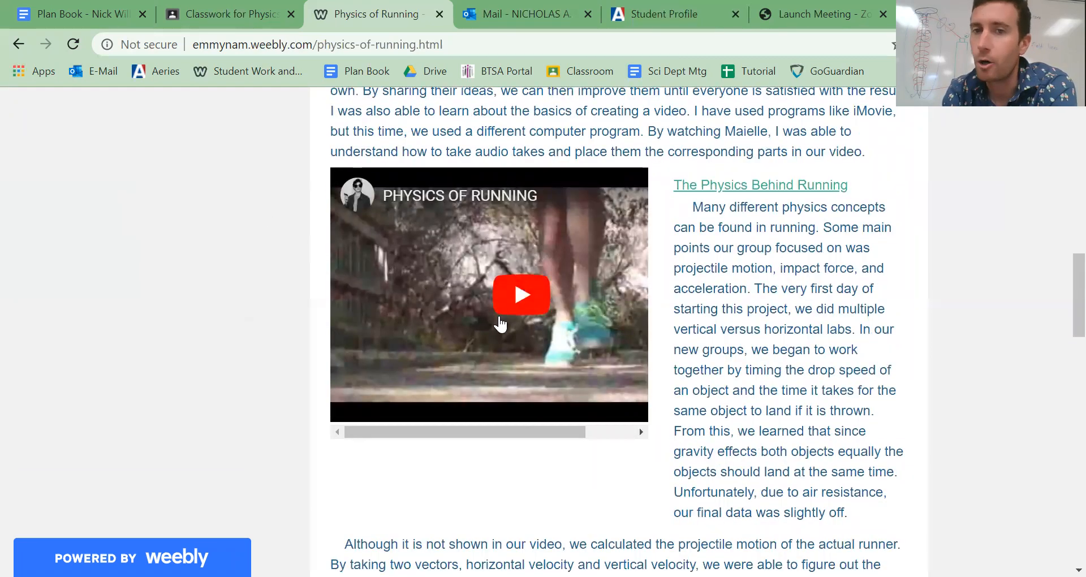
pyautogui.scroll(-12, 686, 331)
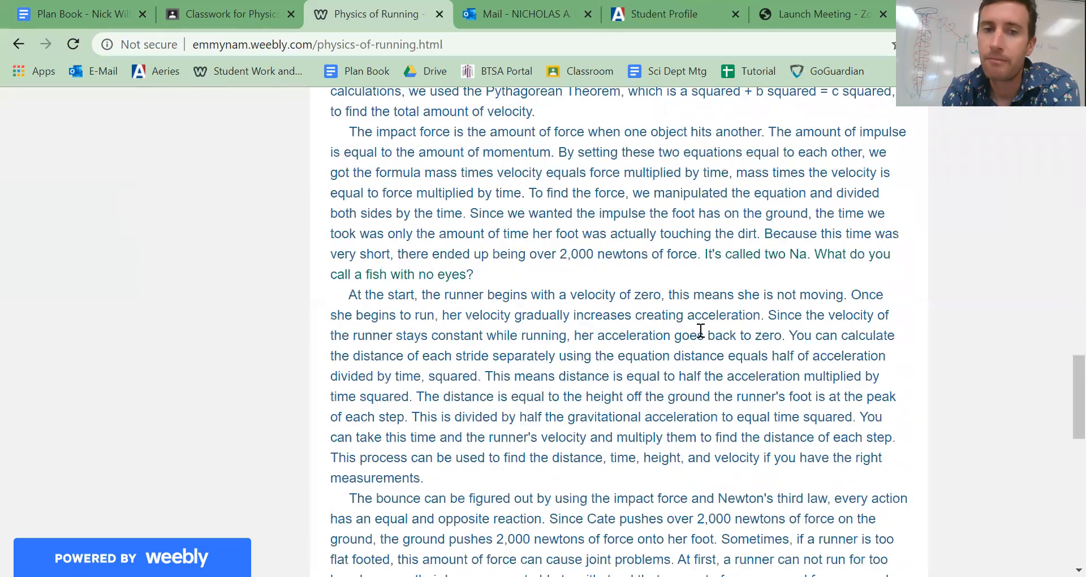
pyautogui.scroll(-3, 700, 329)
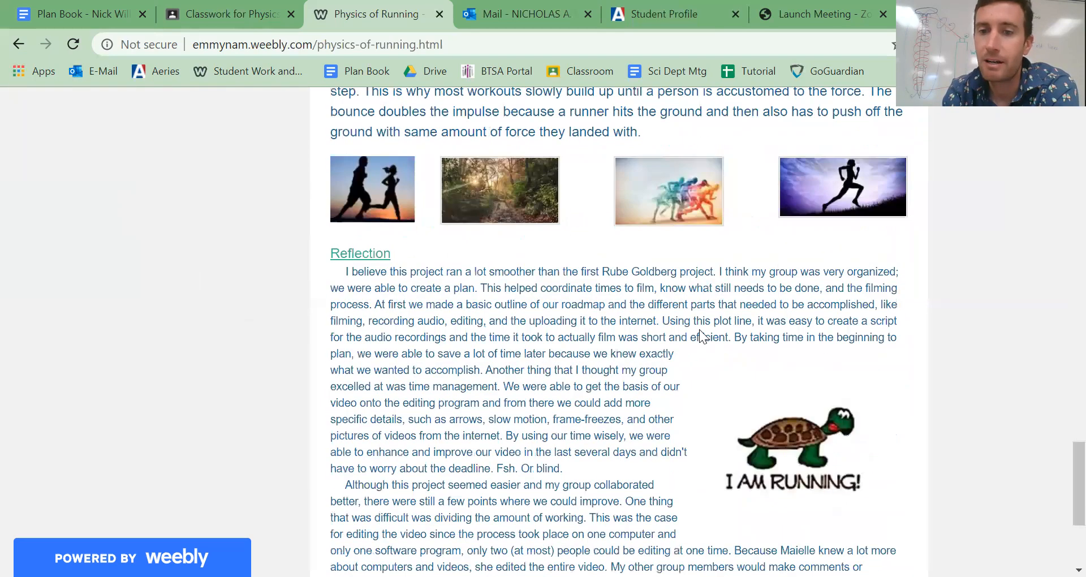
pyautogui.scroll(-1, 699, 329)
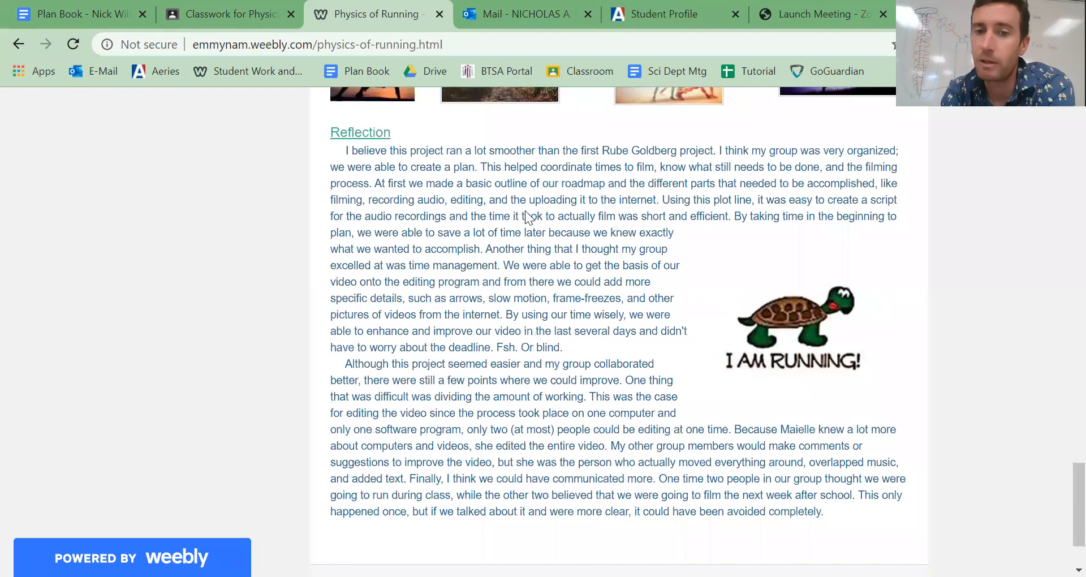
pyautogui.scroll(-2, 590, 403)
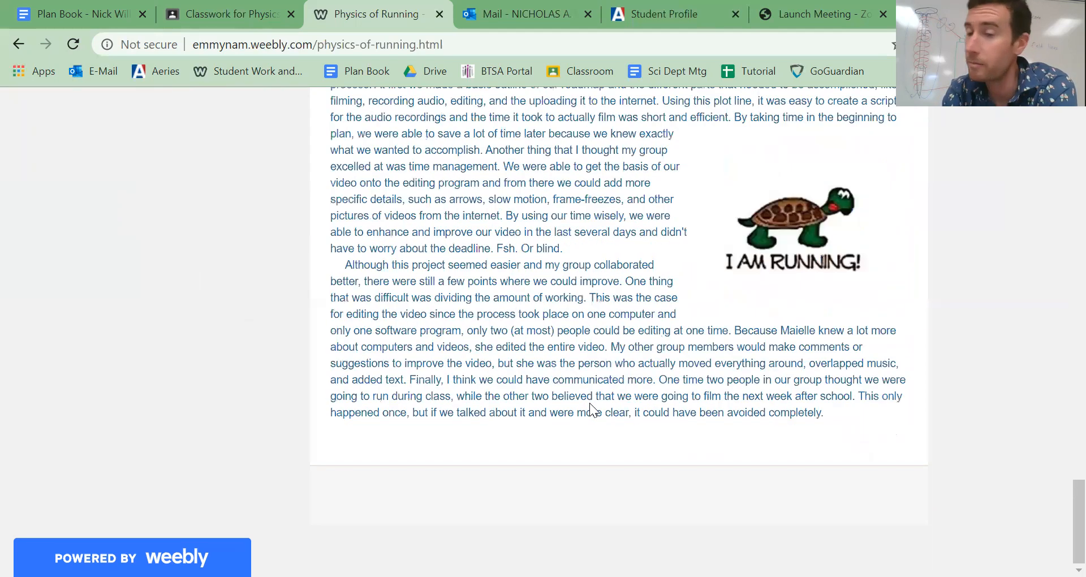
pyautogui.scroll(20, 590, 403)
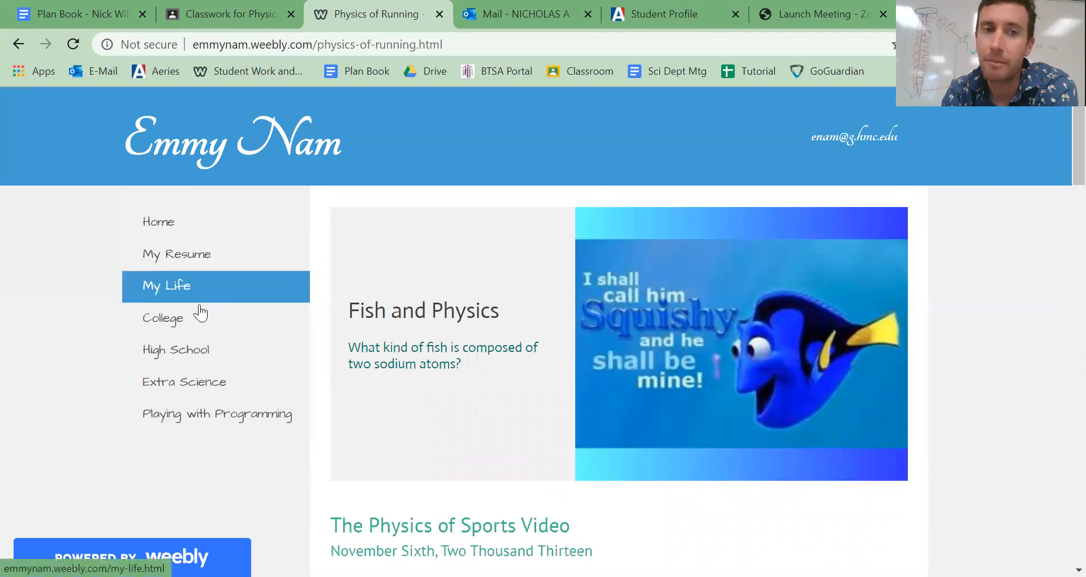
# - Return to the Classroom question, open the attached STEM Marin student website and view its home page
pyautogui.click(213, 13)
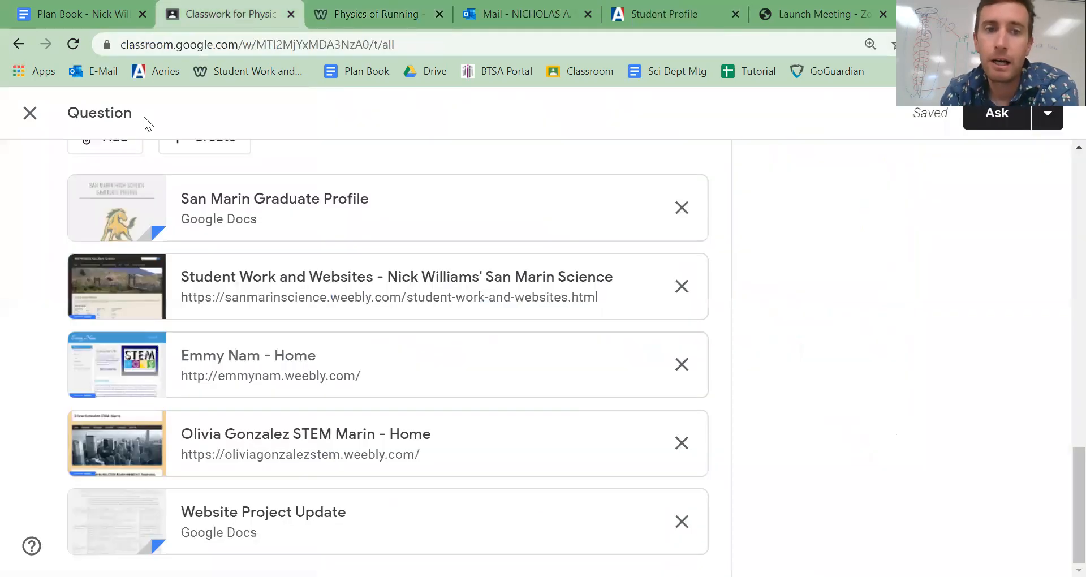
pyautogui.click(359, 435)
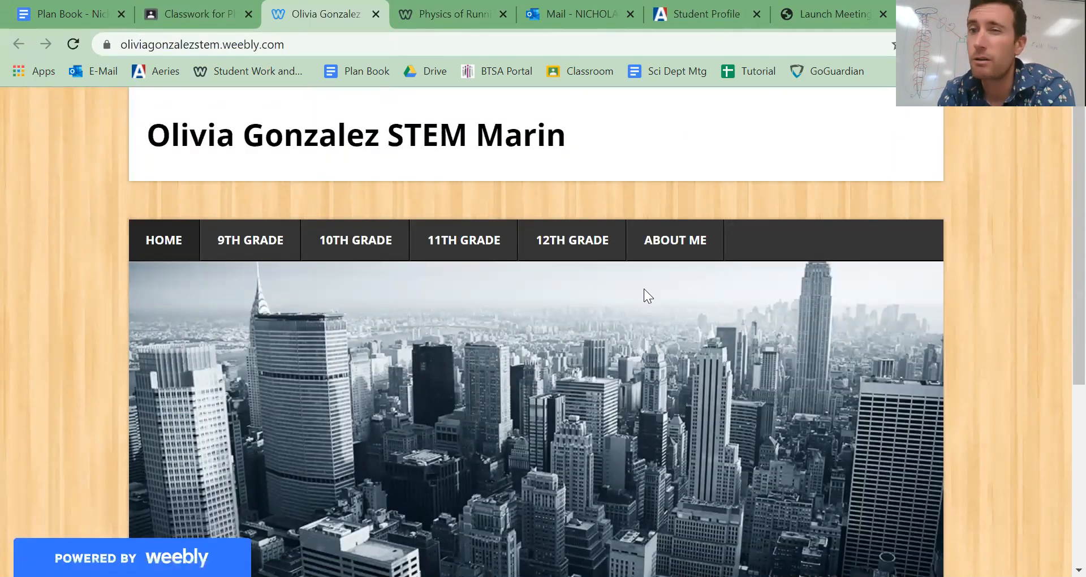
pyautogui.scroll(-5, 645, 323)
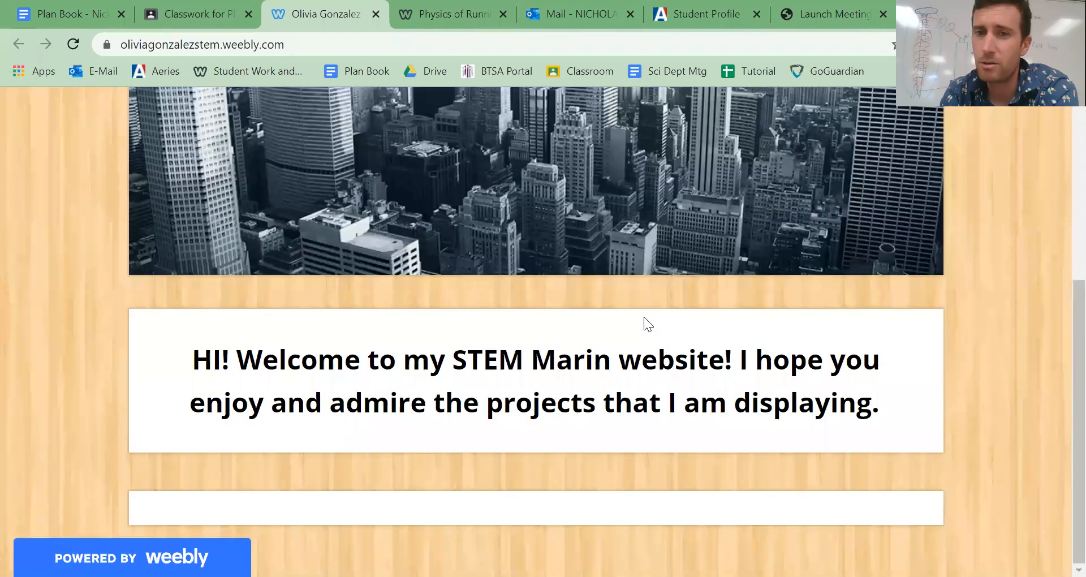
pyautogui.scroll(5, 644, 324)
# - Look through the site's grade-level project lists and open the 9th Grade Rube Goldberg Machine page
pyautogui.moveTo(239, 238)
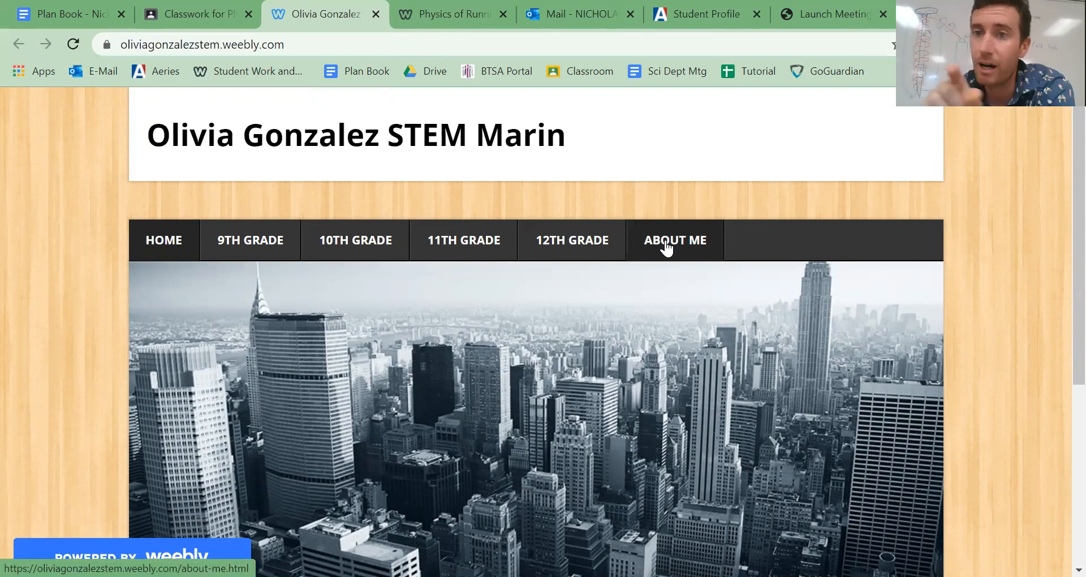
pyautogui.moveTo(317, 310)
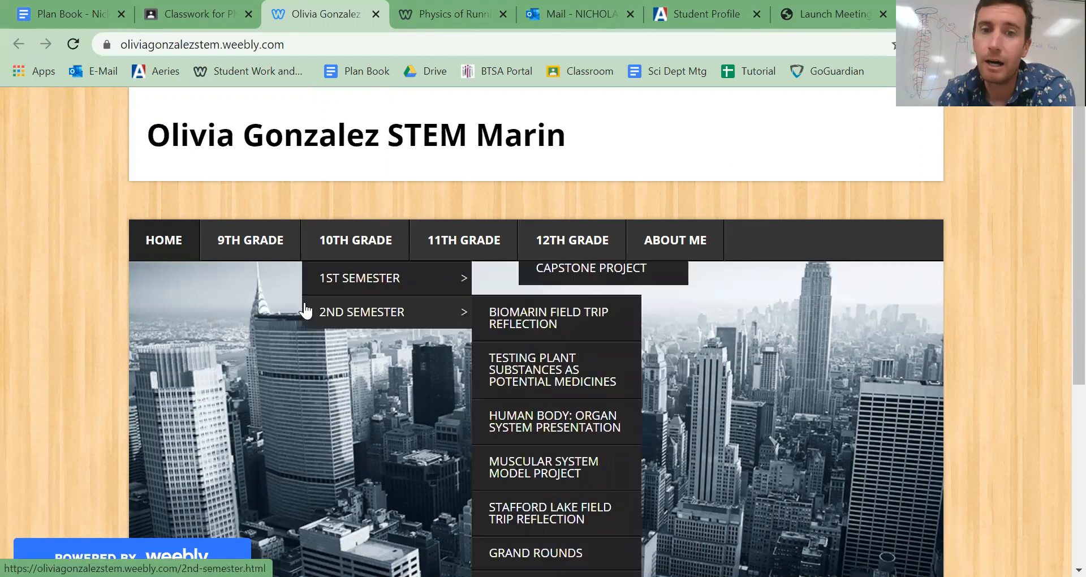
pyautogui.scroll(-5, 305, 311)
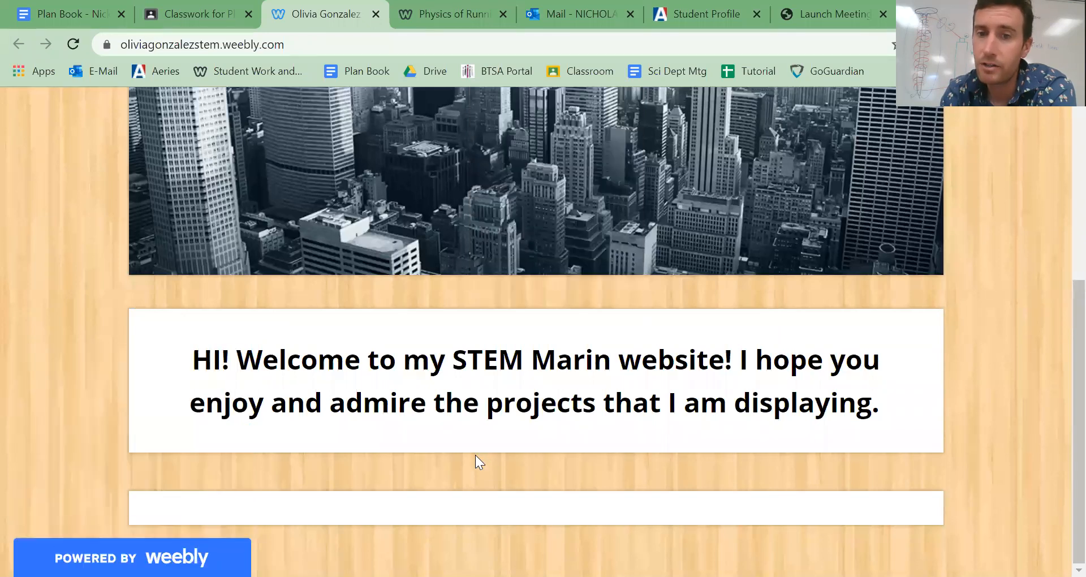
pyautogui.scroll(6, 432, 375)
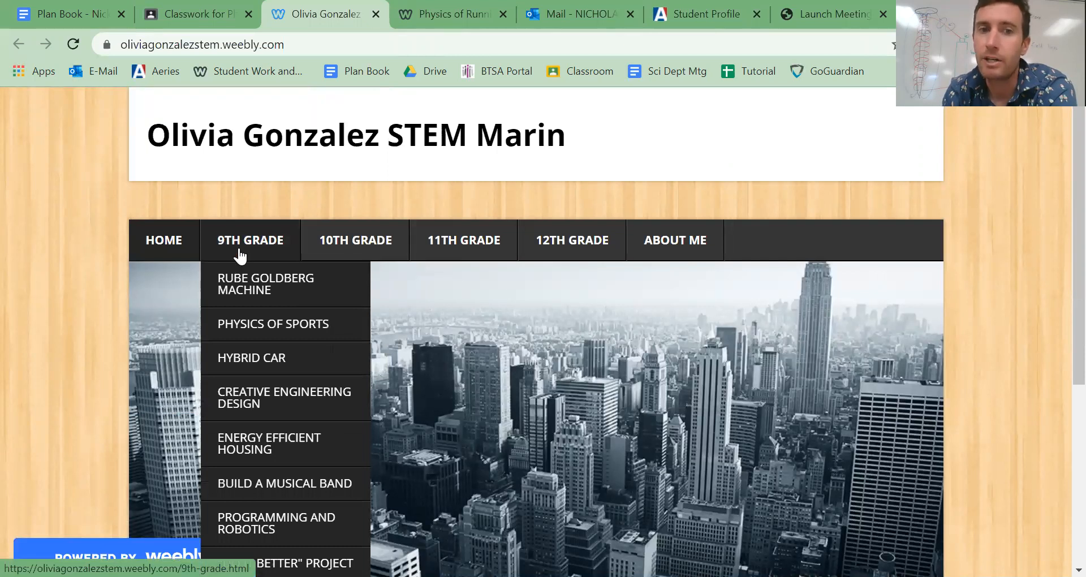
pyautogui.click(259, 293)
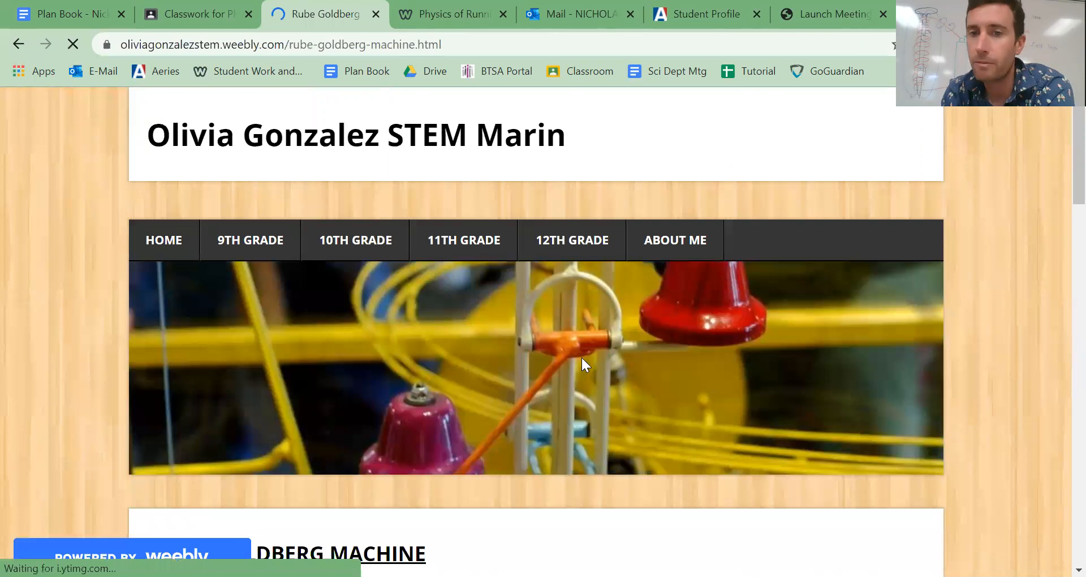
# - Examine the Rube Goldberg Machine page's video, list of machine steps and Reflections section
pyautogui.scroll(-9, 604, 363)
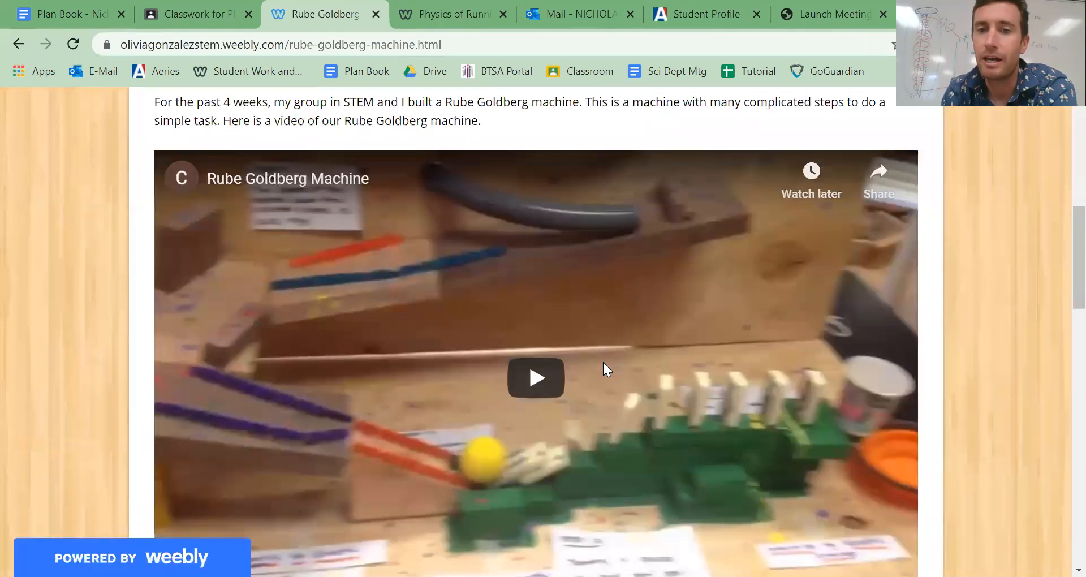
pyautogui.scroll(-5, 603, 362)
pyautogui.scroll(-3, 603, 362)
pyautogui.scroll(4, 603, 362)
pyautogui.scroll(-6, 603, 362)
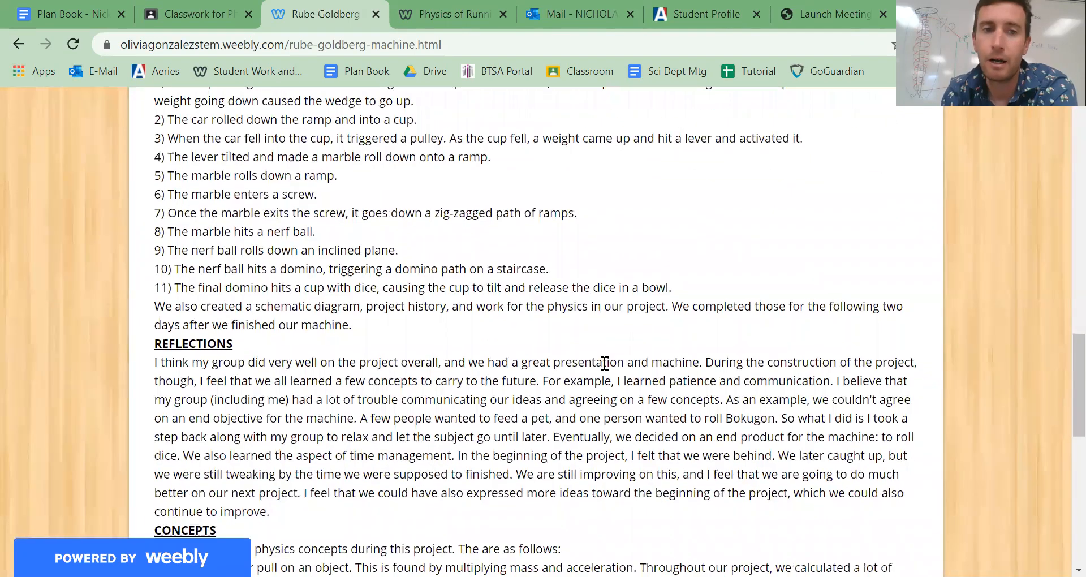
# - Examine the Concepts section of the Rube Goldberg Machine page, then look over the site's grade-level sections at its beginning
pyautogui.scroll(-6, 603, 362)
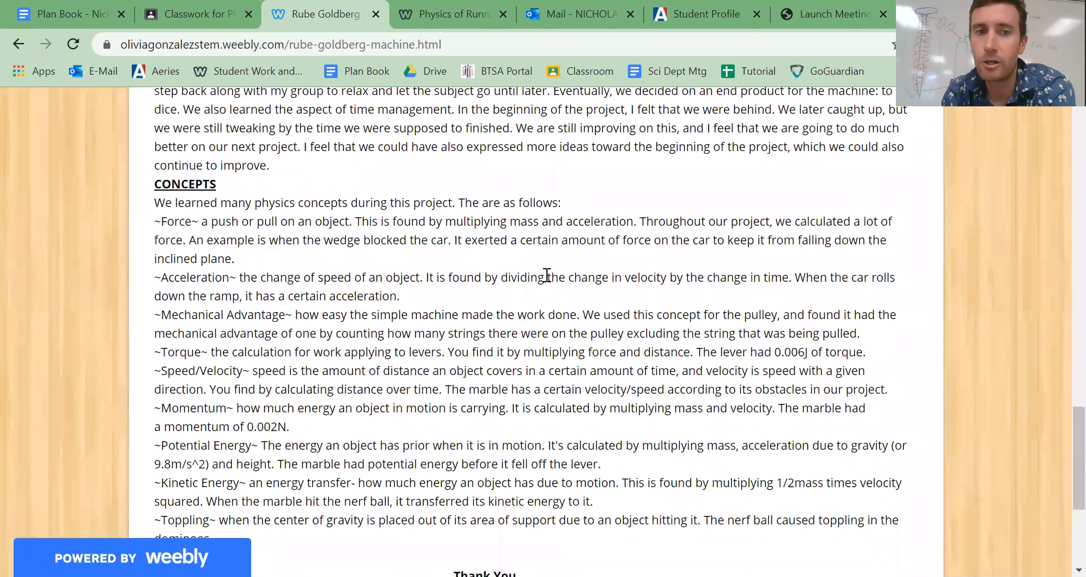
pyautogui.scroll(-4, 441, 380)
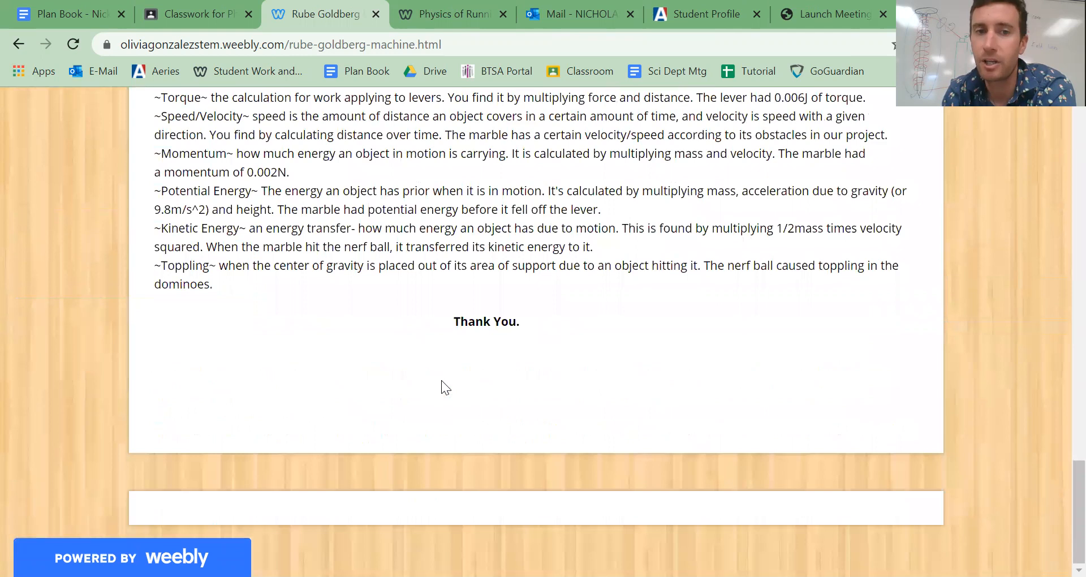
pyautogui.scroll(20, 441, 380)
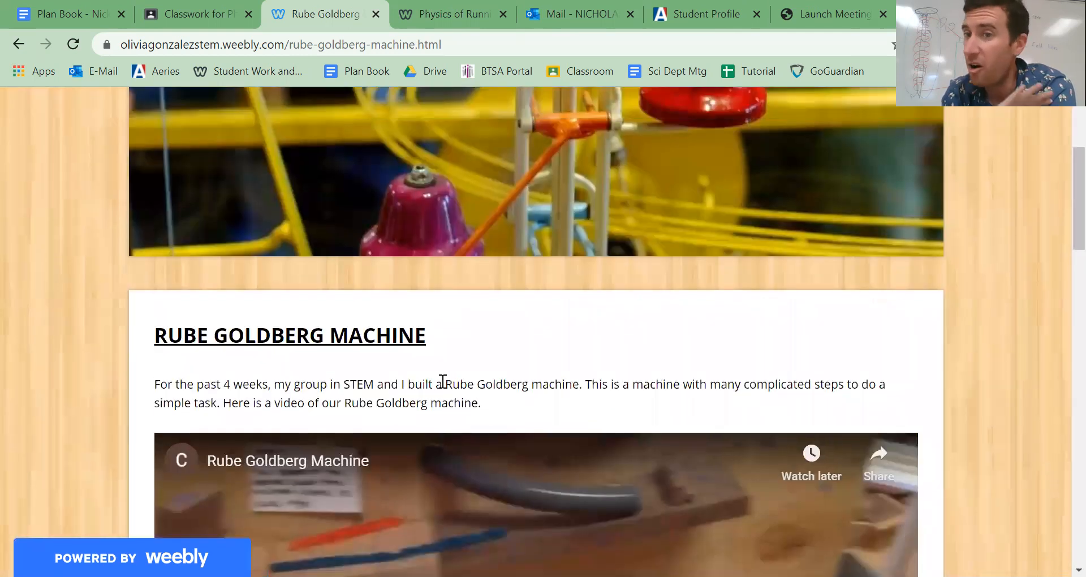
pyautogui.scroll(4, 443, 382)
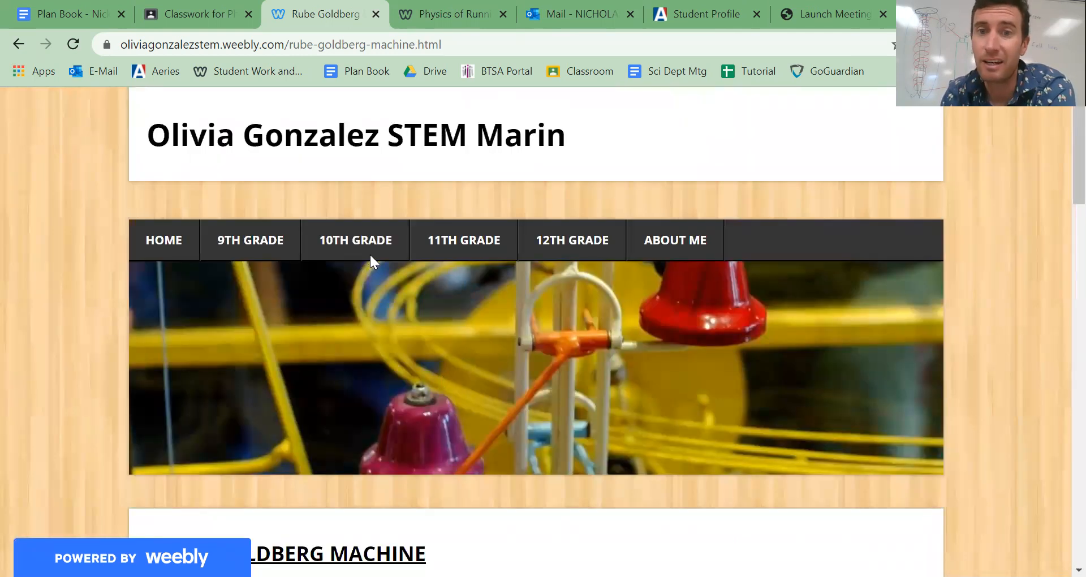
pyautogui.moveTo(577, 250)
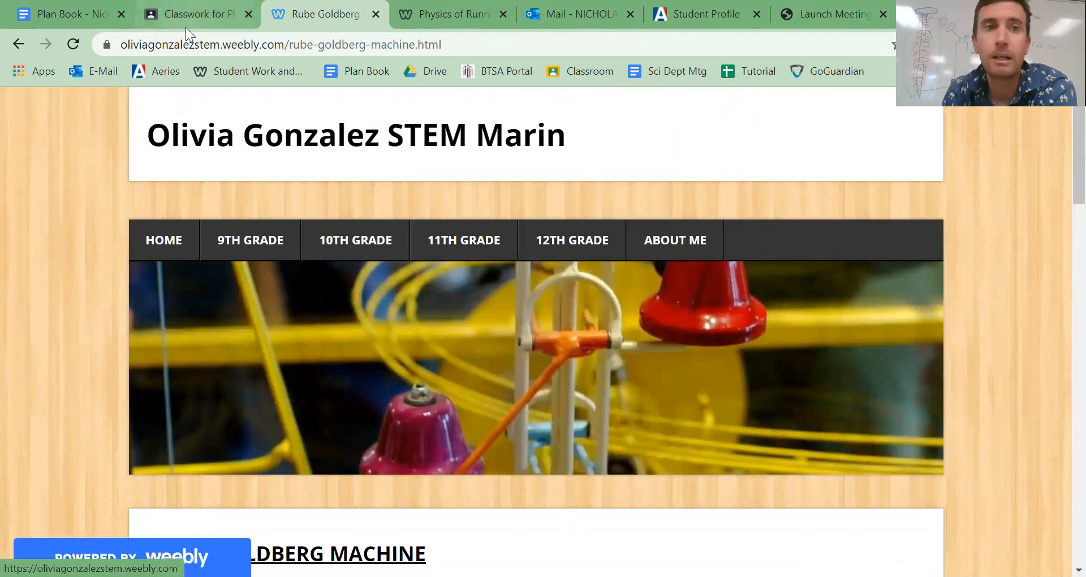
# - Return to the Classroom question, open the attached Student Work and Websites page and look through its Class of 2023 student list
pyautogui.click(177, 14)
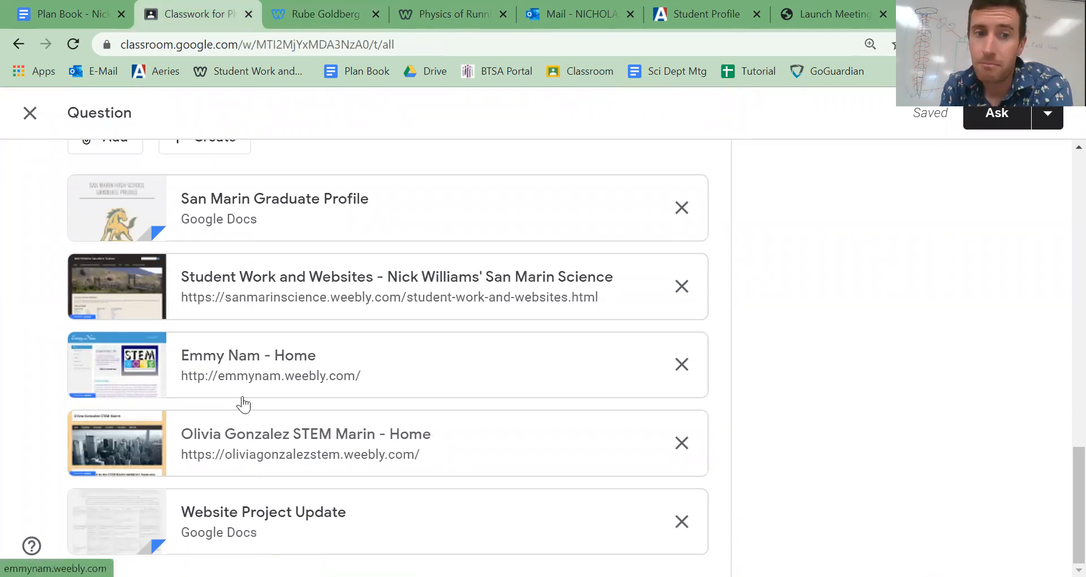
pyautogui.click(251, 283)
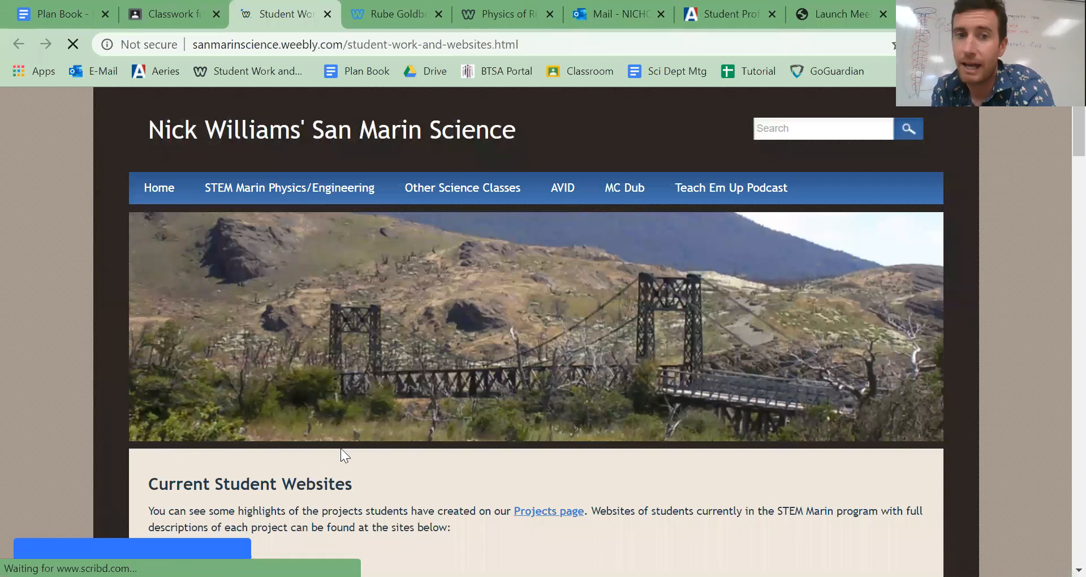
pyautogui.scroll(-6, 496, 372)
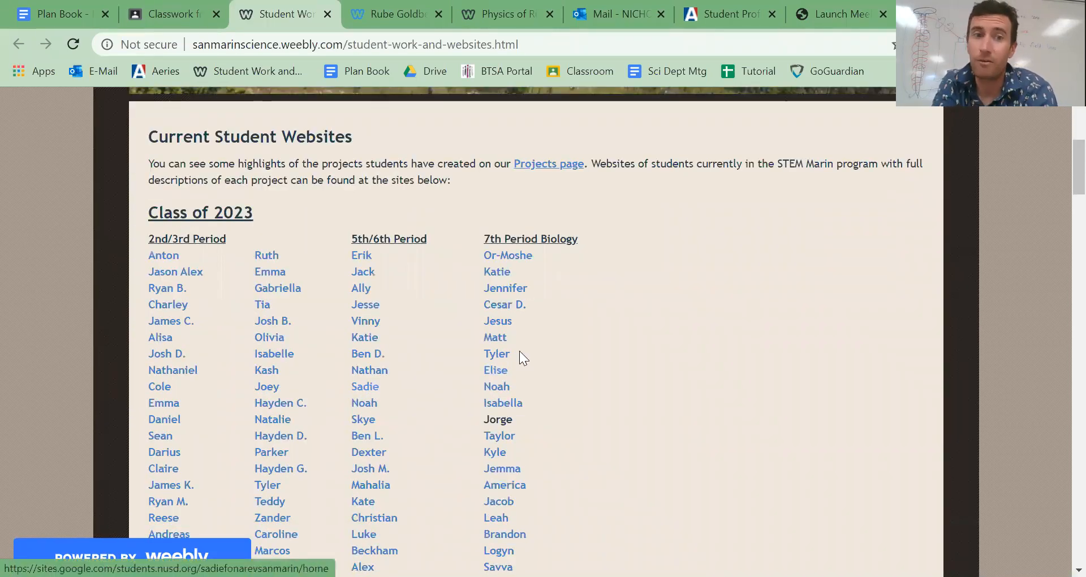
pyautogui.scroll(-2, 520, 352)
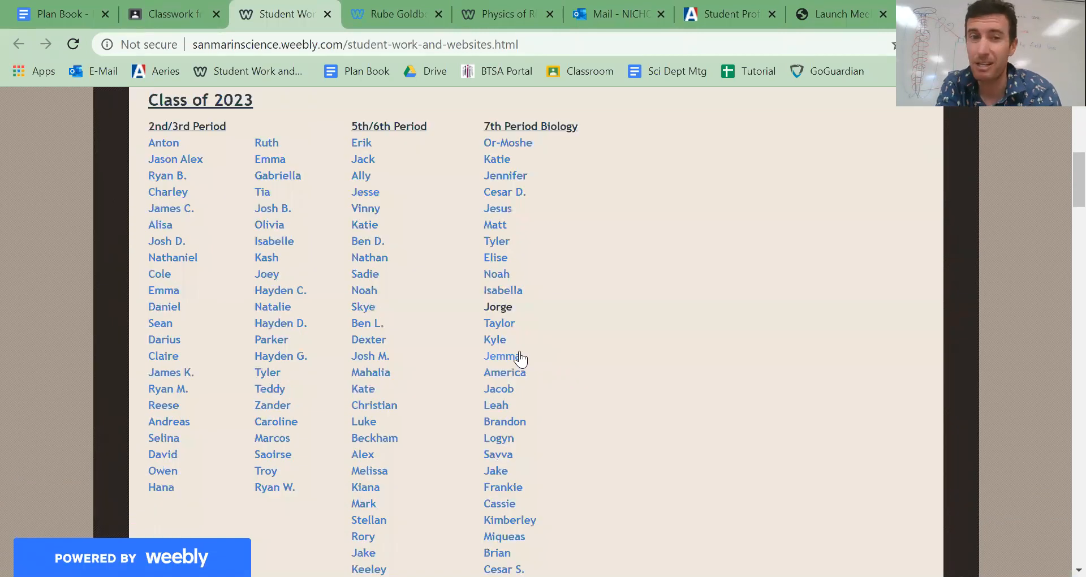
pyautogui.scroll(1, 520, 358)
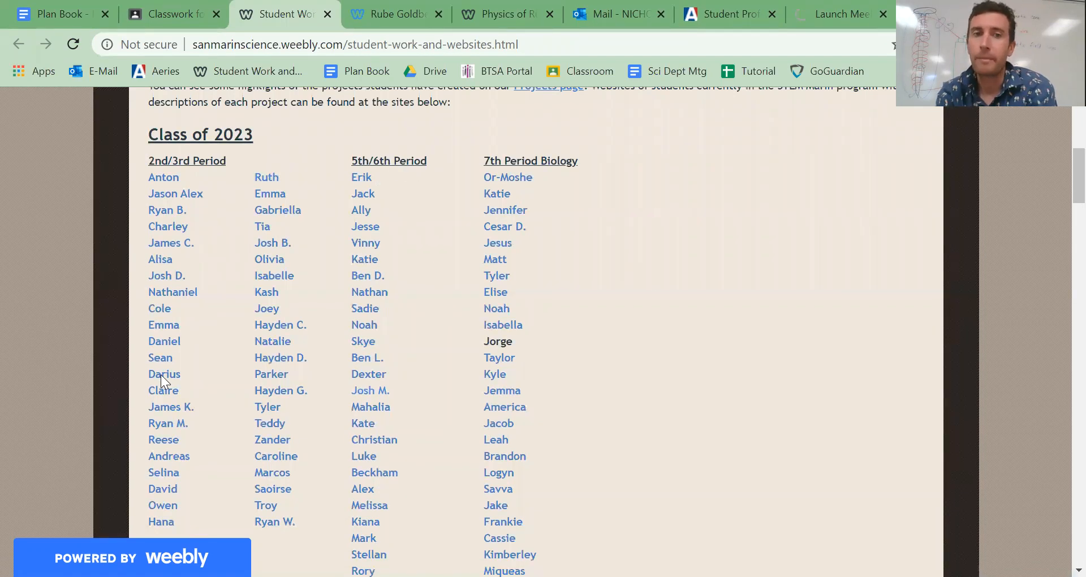
# - Open the first student website in the second 2nd/3rd Period column and view its ninth-grade English subpages and Ninth Grade class list
pyautogui.click(262, 177)
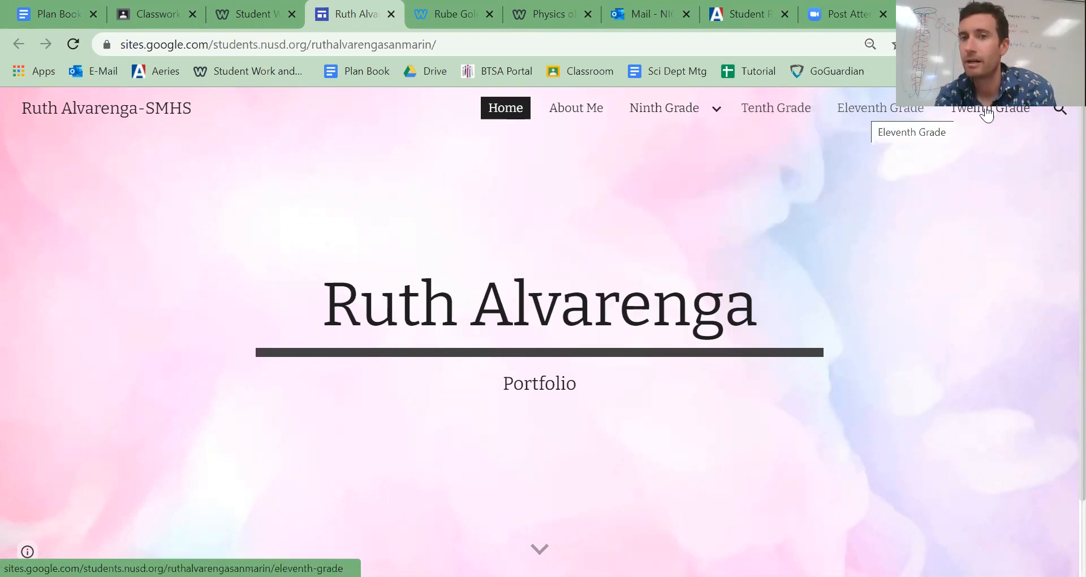
pyautogui.moveTo(690, 118)
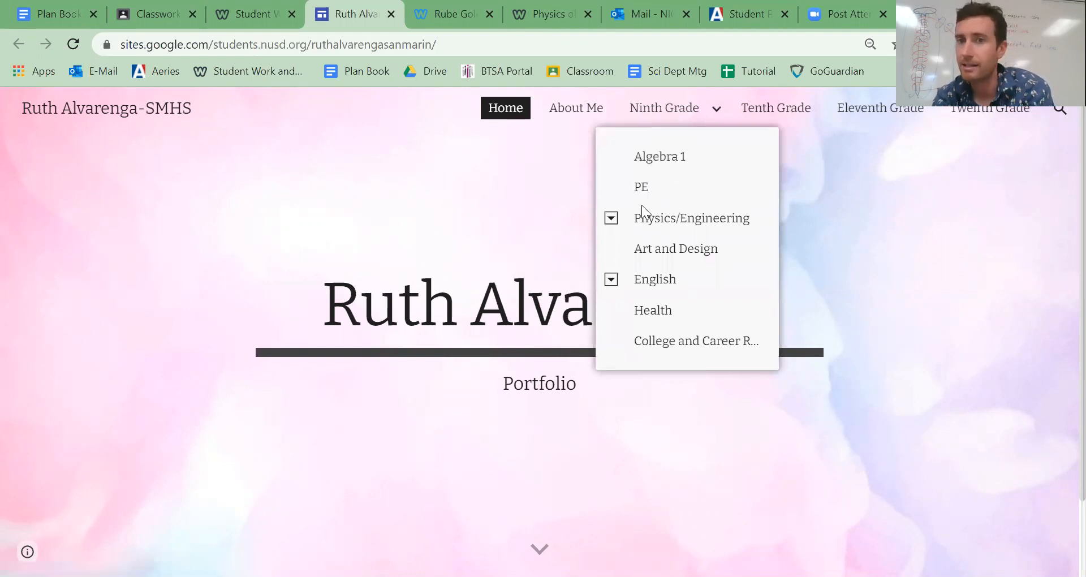
pyautogui.click(611, 280)
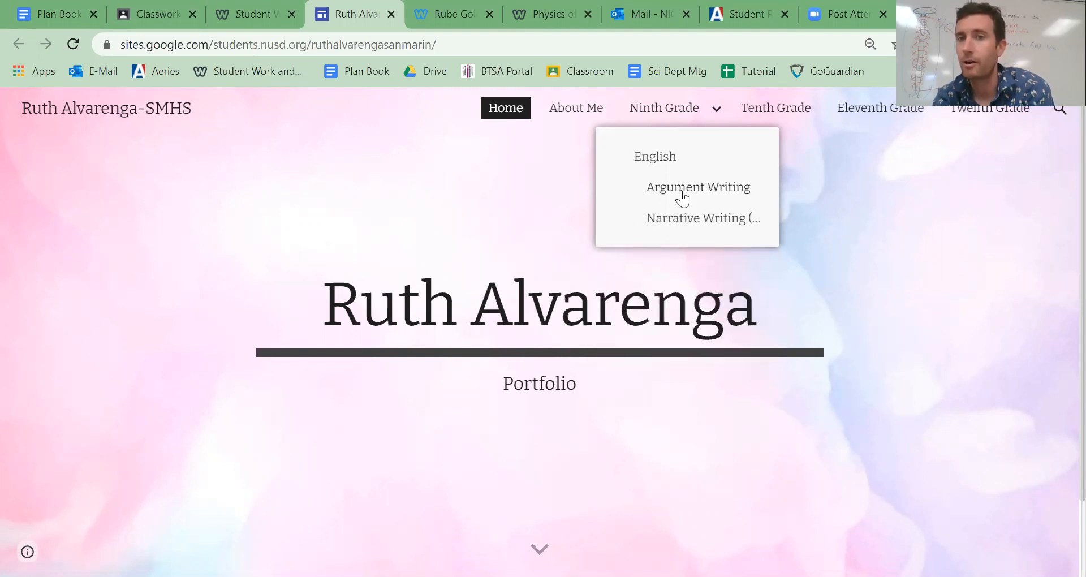
pyautogui.click(650, 107)
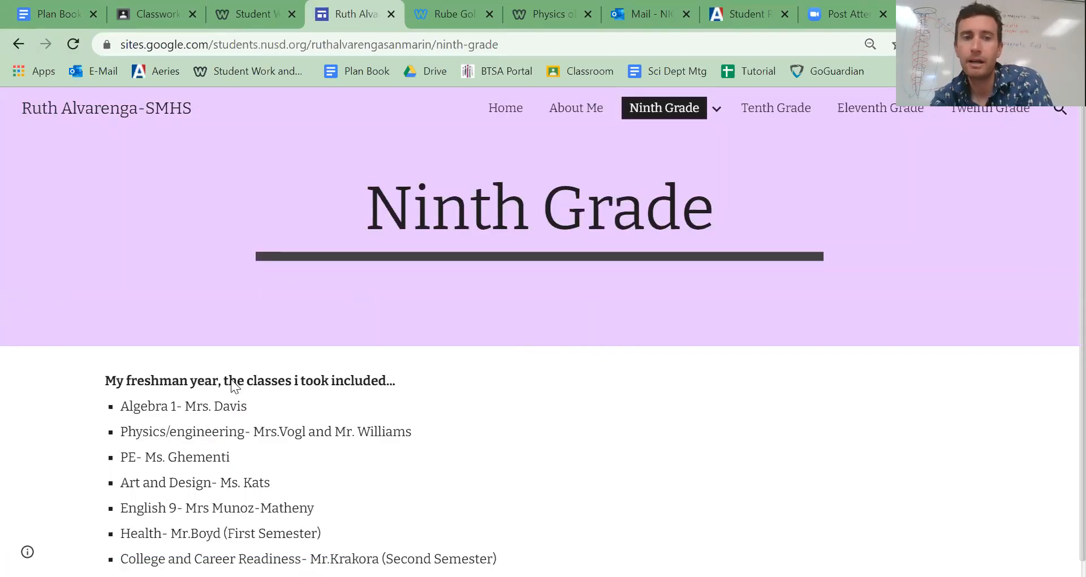
pyautogui.scroll(-1, 216, 528)
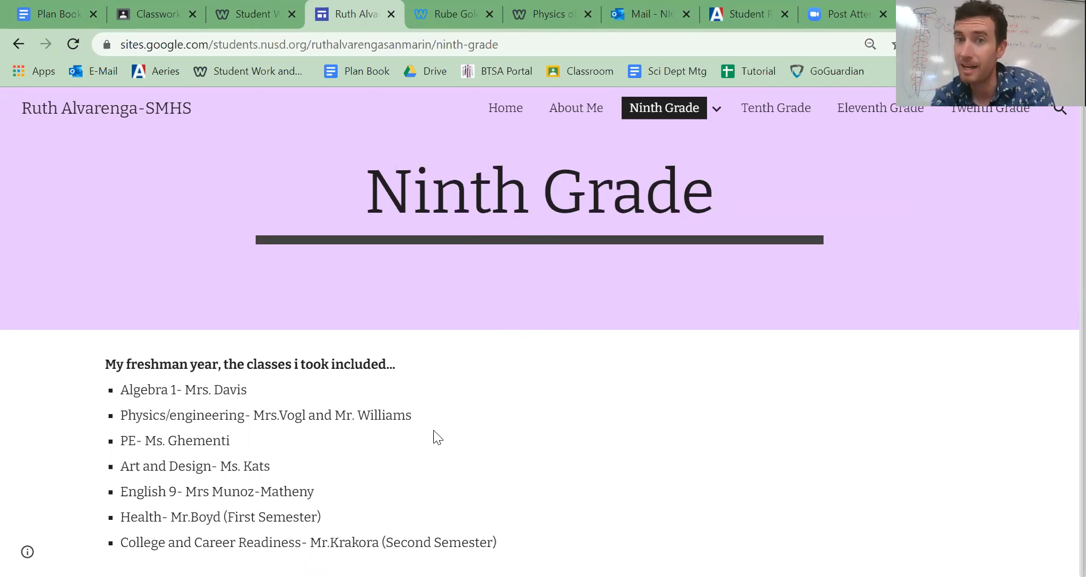
# - View the student's About Me page, then open the Rube Goldberg Machine page under Ninth Grade Physics/Engineering
pyautogui.click(563, 113)
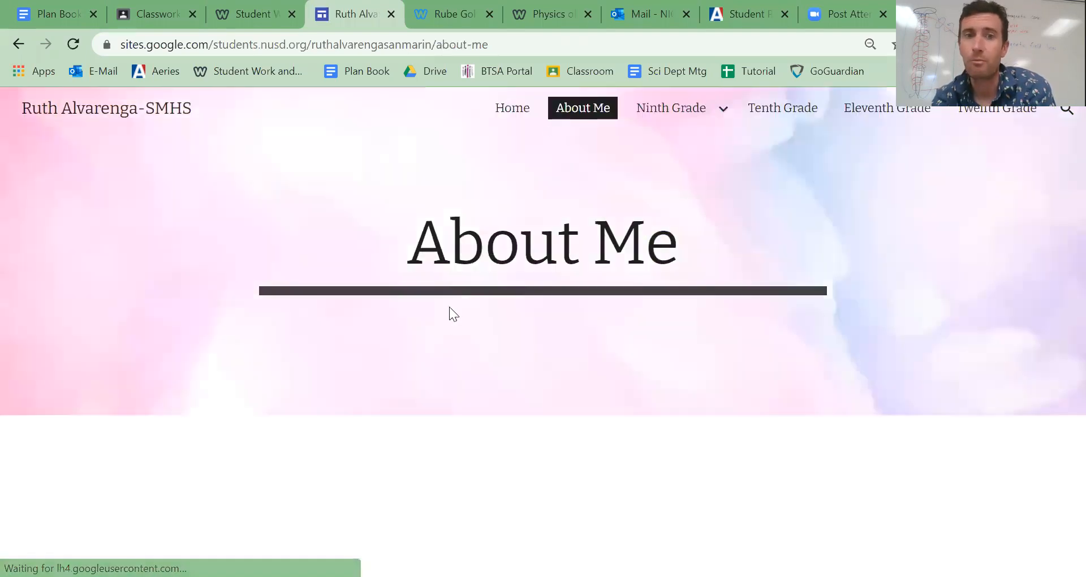
pyautogui.moveTo(715, 110)
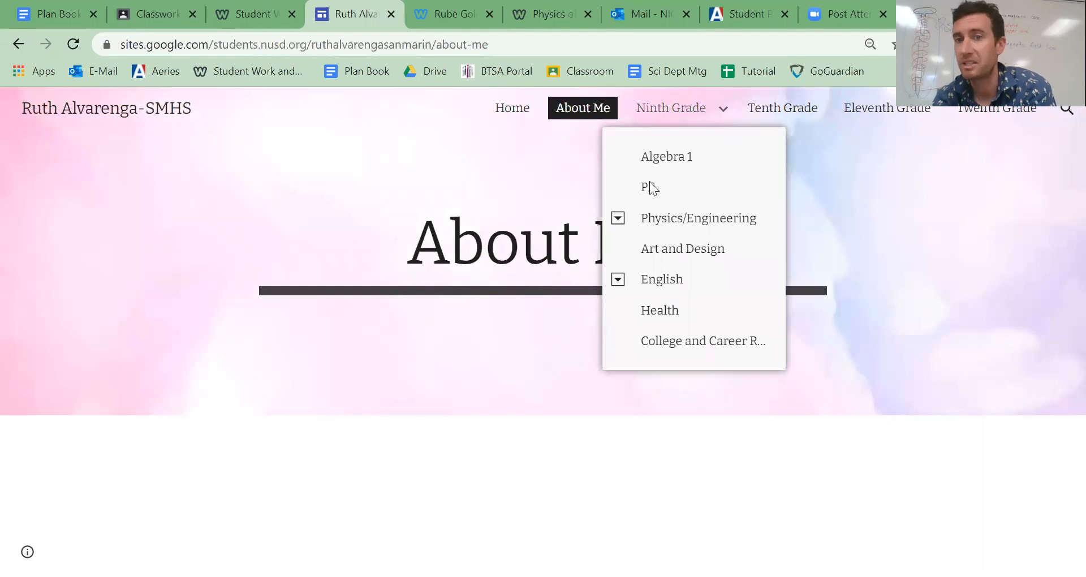
pyautogui.click(618, 219)
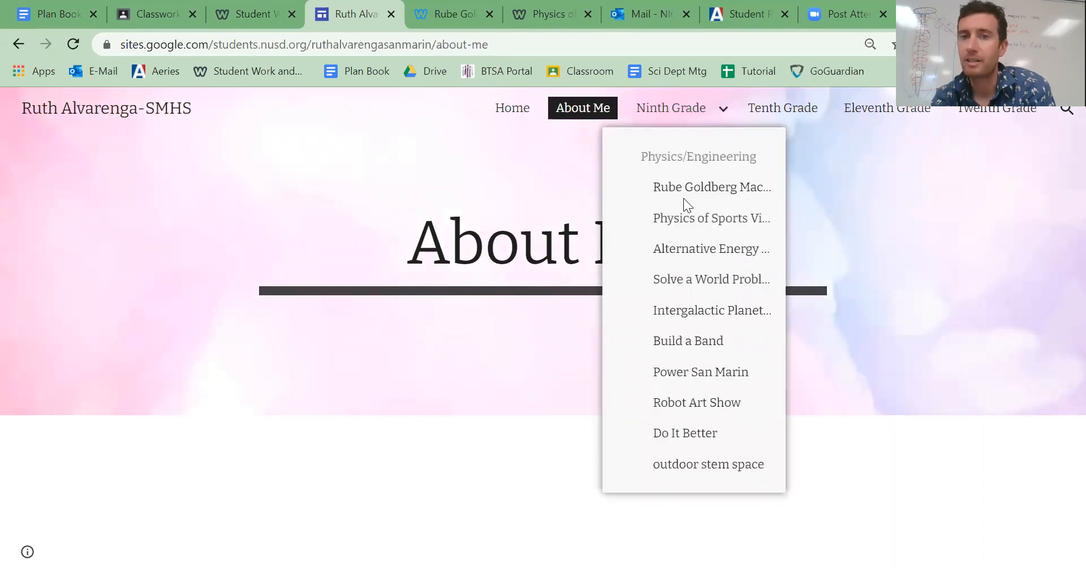
pyautogui.click(680, 191)
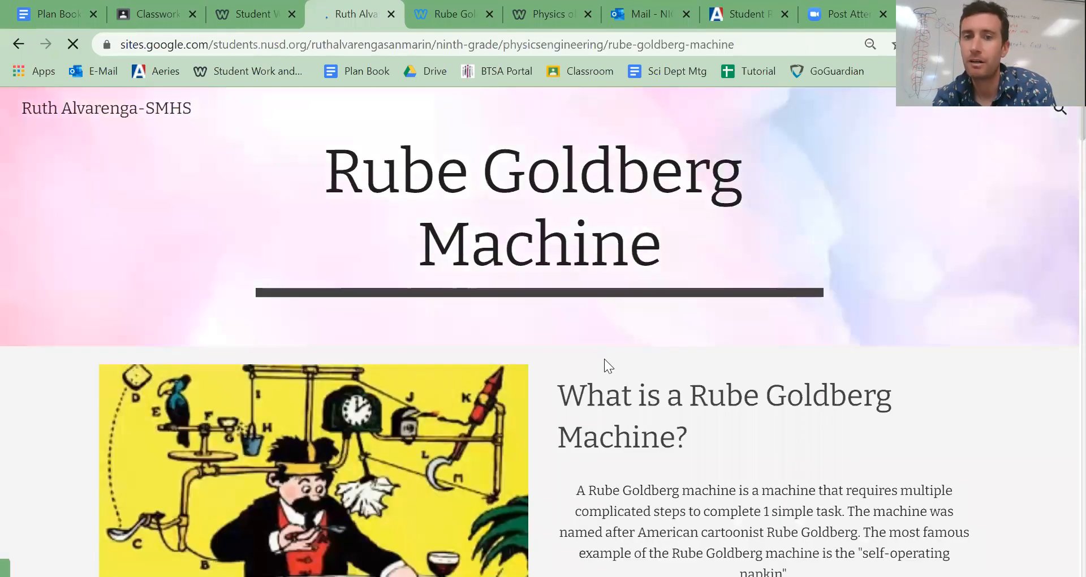
# - Examine the Rube Goldberg Machine page's video, slideshow, build-day log, schematics, simple machines, physics concepts and Reflection
pyautogui.scroll(-14, 647, 368)
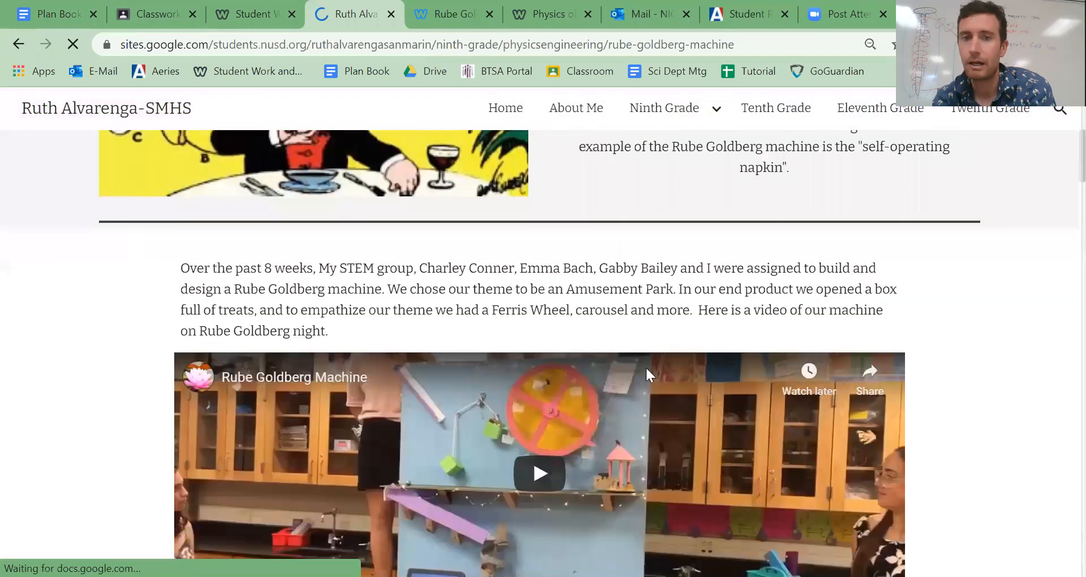
pyautogui.scroll(-5, 646, 368)
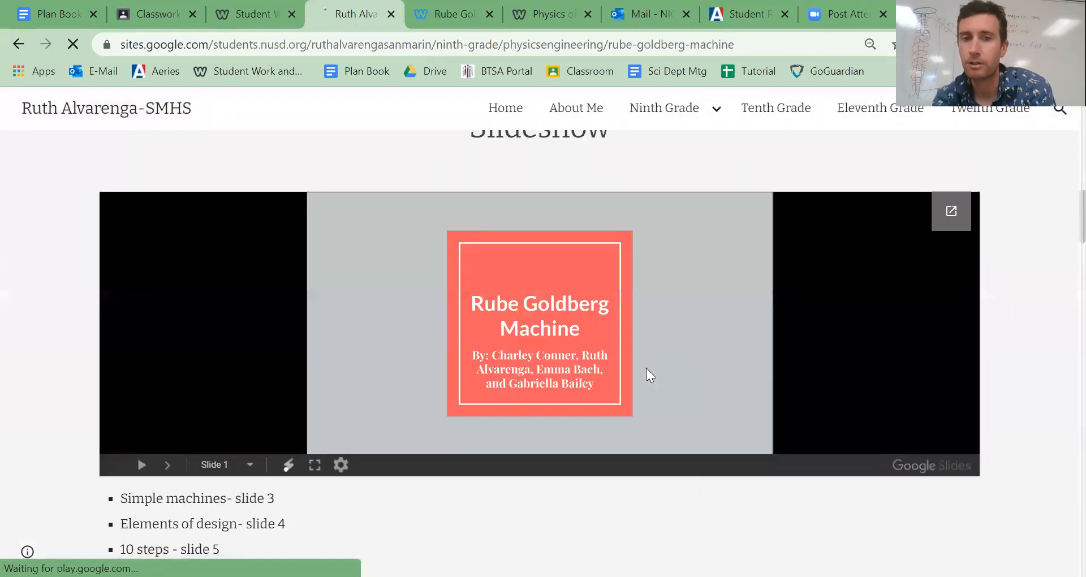
pyautogui.scroll(-4, 647, 368)
pyautogui.scroll(-10, 646, 369)
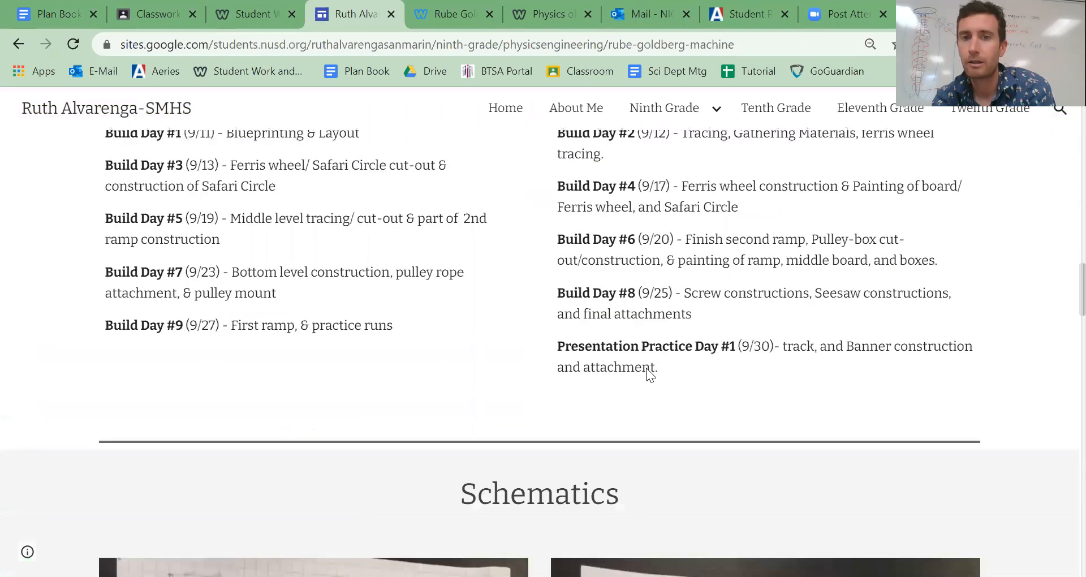
pyautogui.scroll(-20, 646, 367)
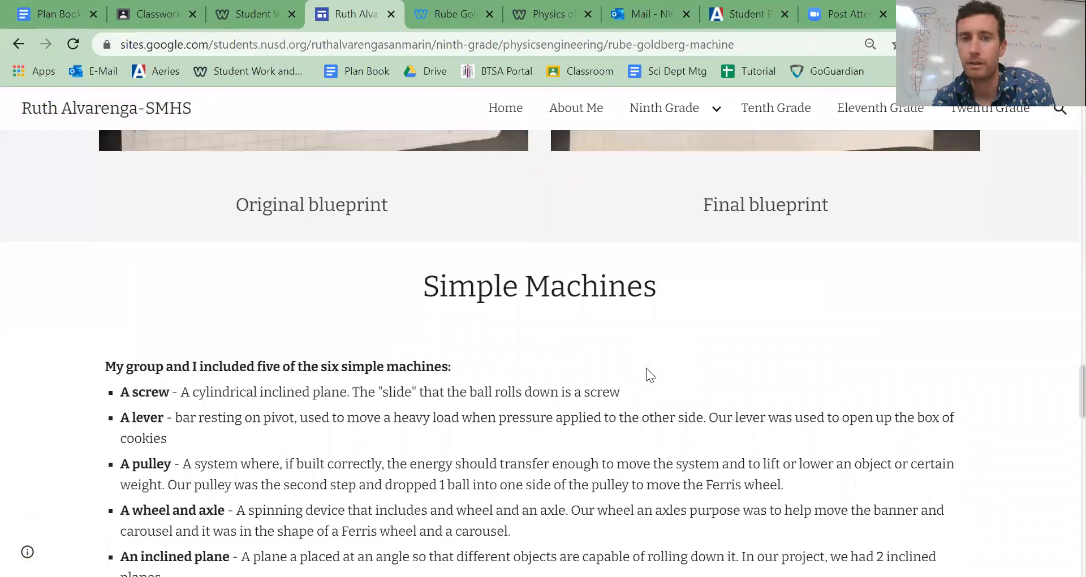
pyautogui.scroll(-20, 648, 367)
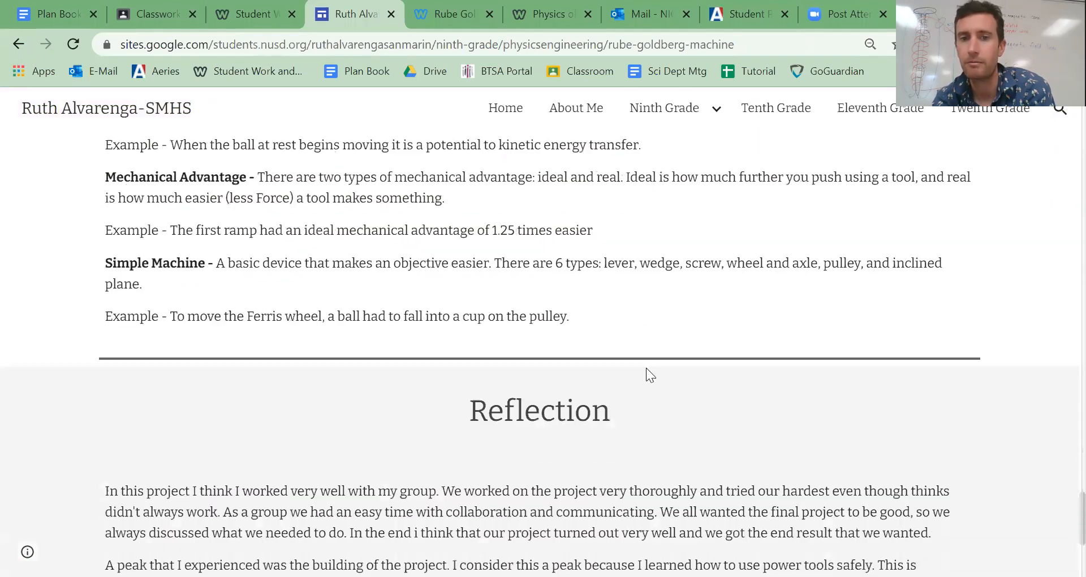
pyautogui.scroll(20, 646, 368)
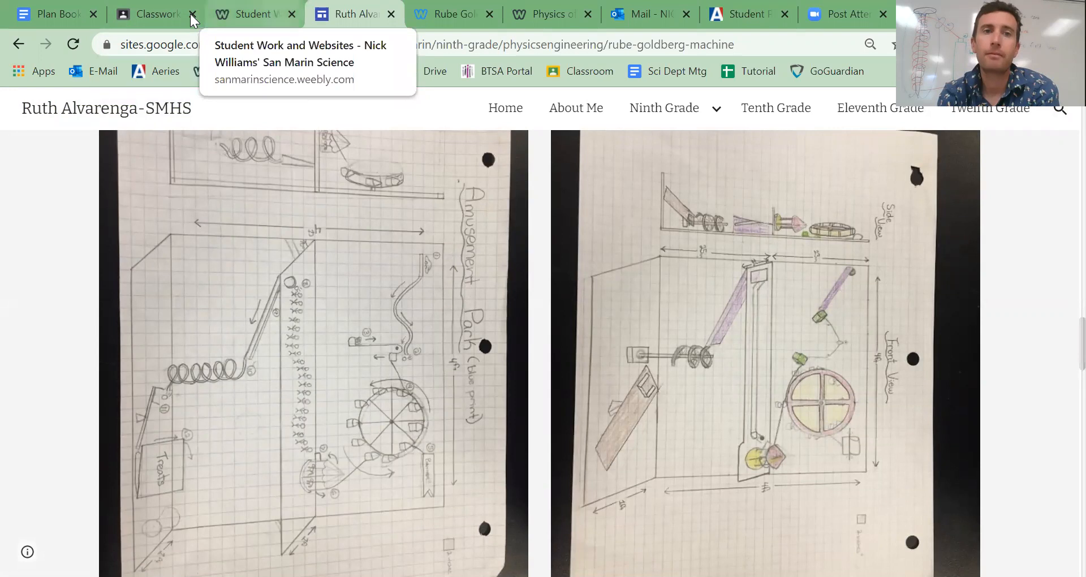
# - Close the example student website pages and return to the list of required projects in the Classroom question
pyautogui.click(292, 15)
pyautogui.hotkey('ctrl', 'w')
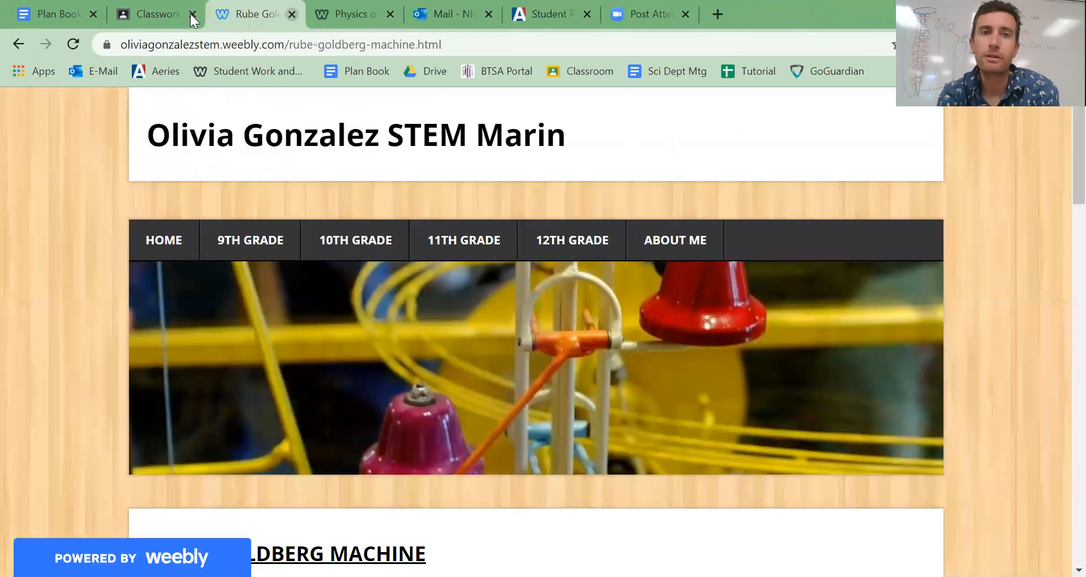
pyautogui.hotkey('ctrl', 'w')
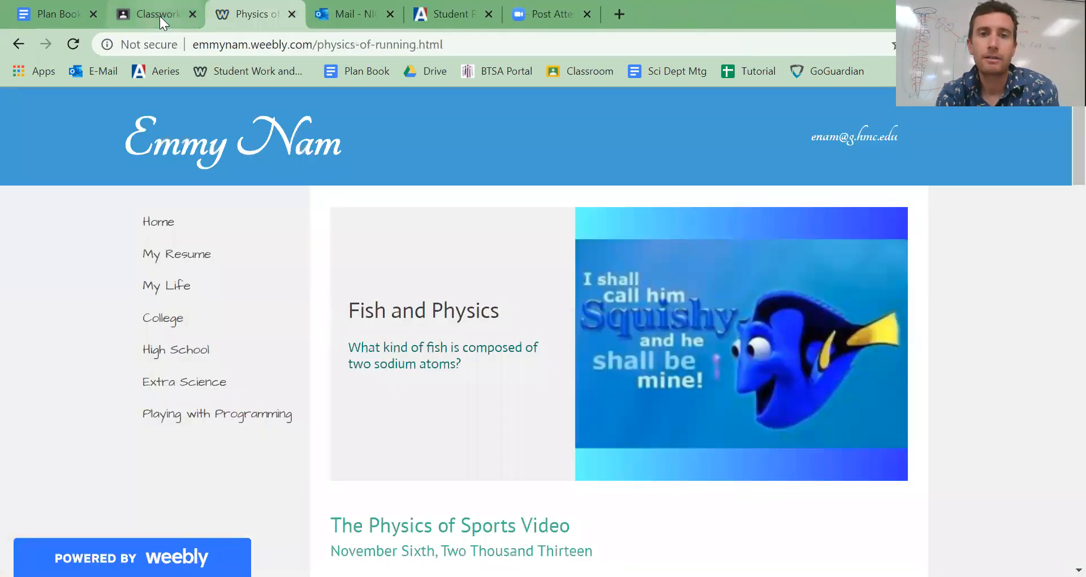
pyautogui.hotkey('ctrl', 'w')
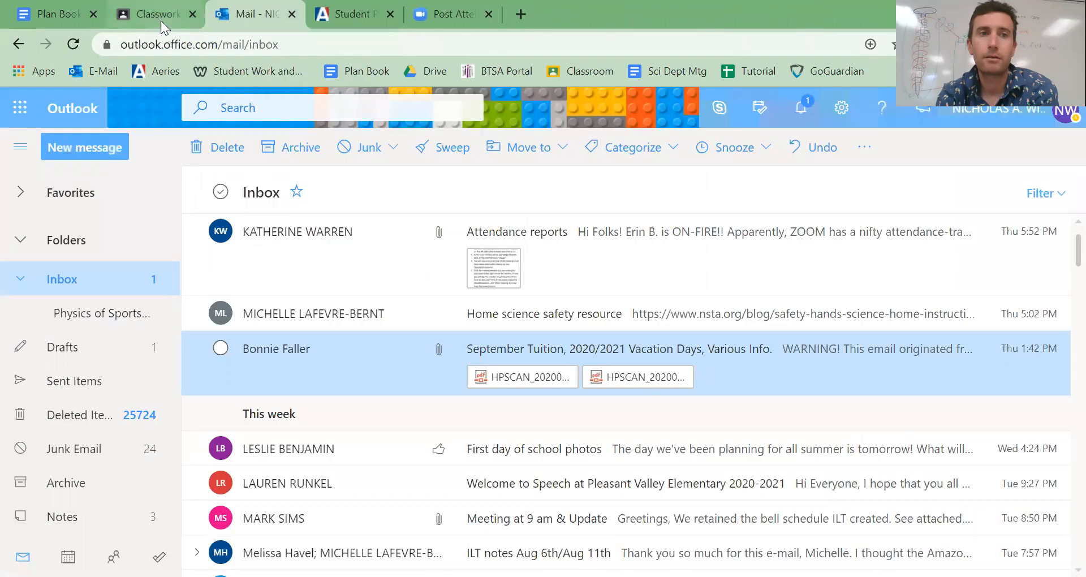
pyautogui.click(158, 14)
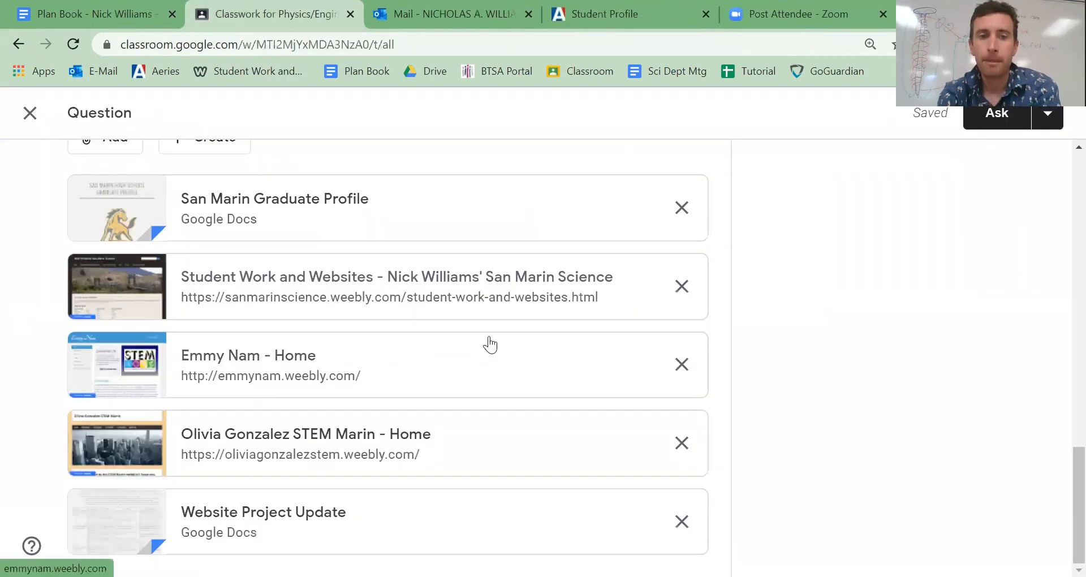
pyautogui.scroll(7, 490, 344)
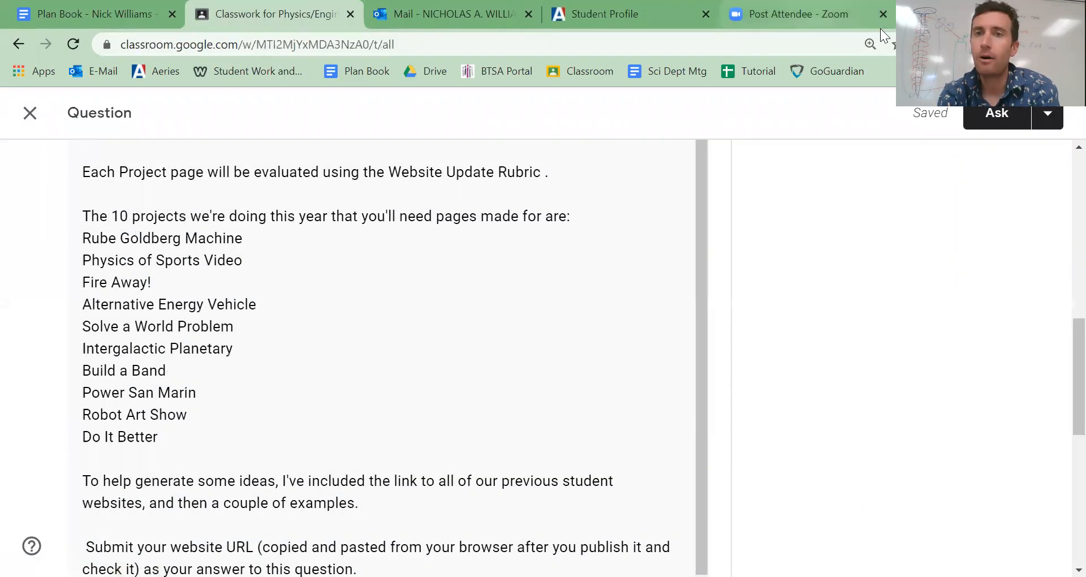
# - Replace the Zoom page with sites.google.com and switch to New Google Sites
pyautogui.click(881, 29)
pyautogui.click(332, 39)
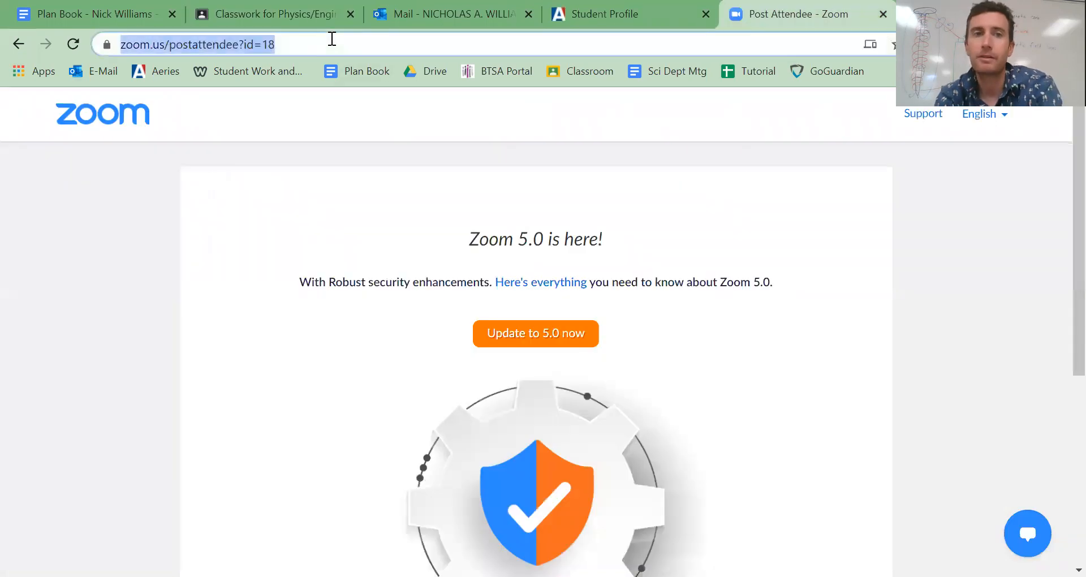
pyautogui.write('site')
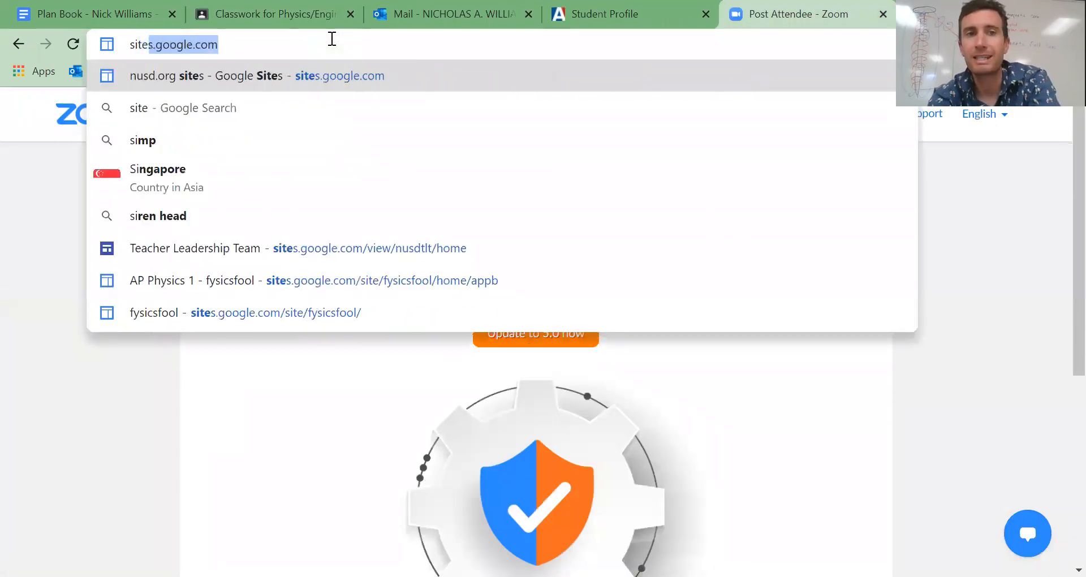
pyautogui.write('s.google.com')
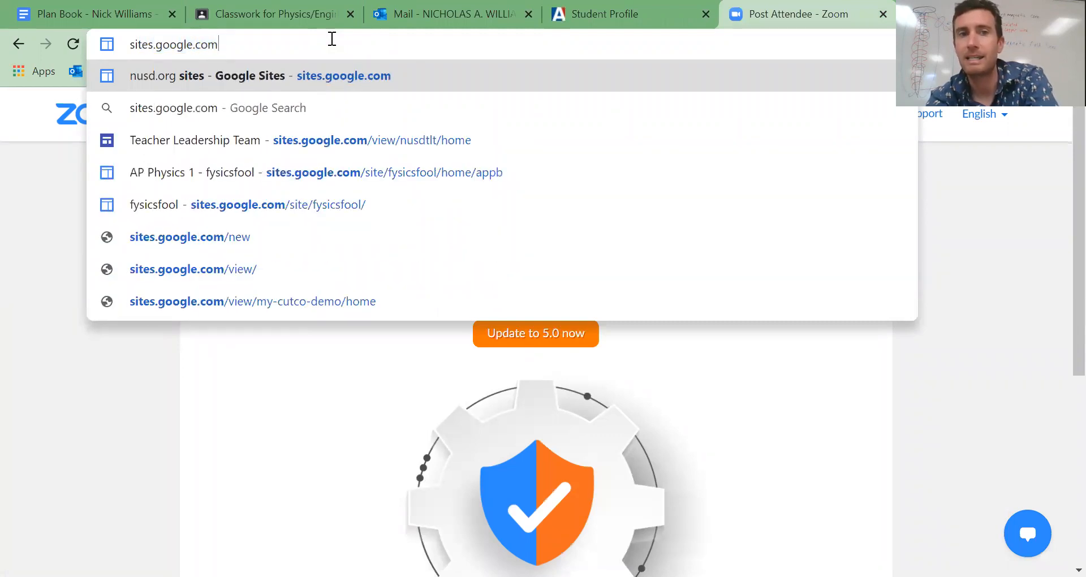
pyautogui.press('Return')
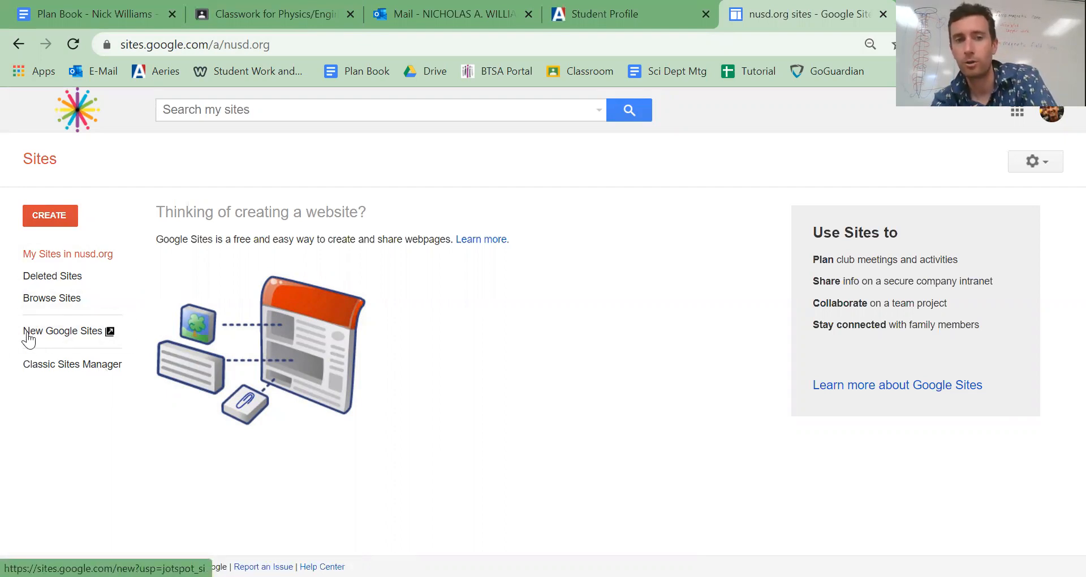
pyautogui.click(57, 343)
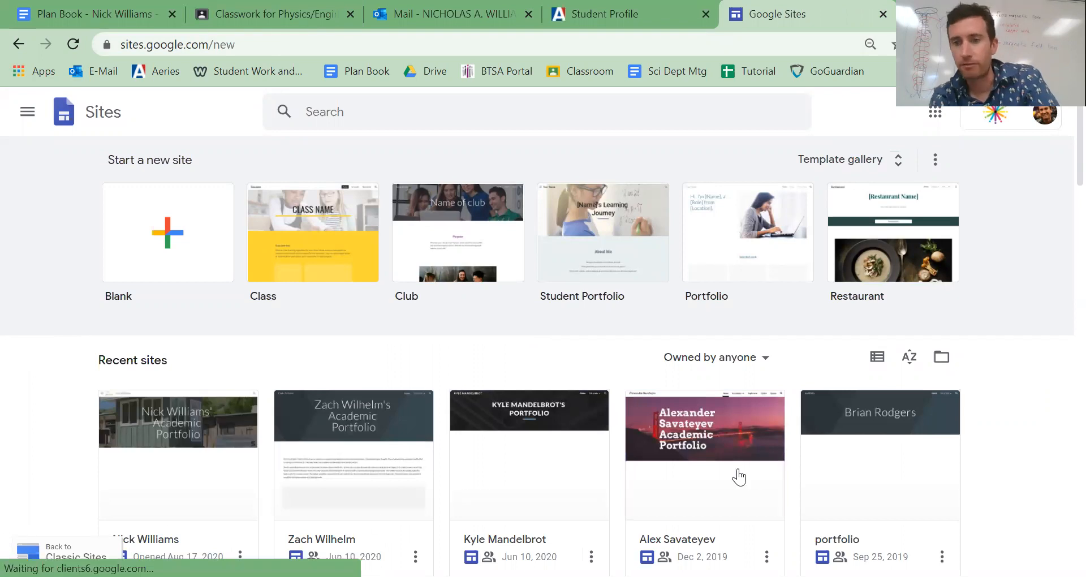
# - Look over the recent sites and create a new blank site
pyautogui.scroll(-10, 739, 462)
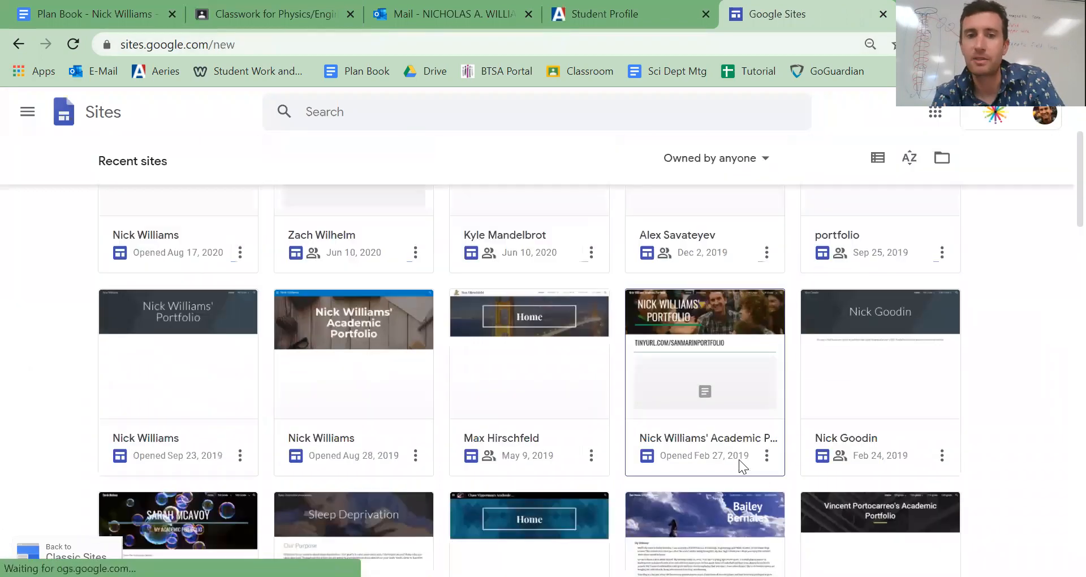
pyautogui.scroll(10, 739, 461)
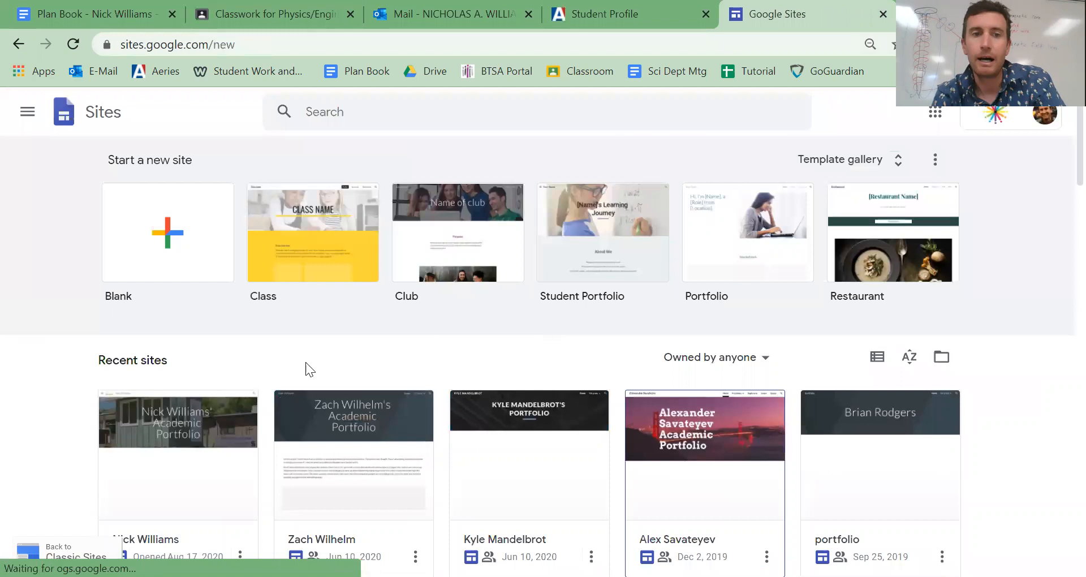
pyautogui.click(154, 240)
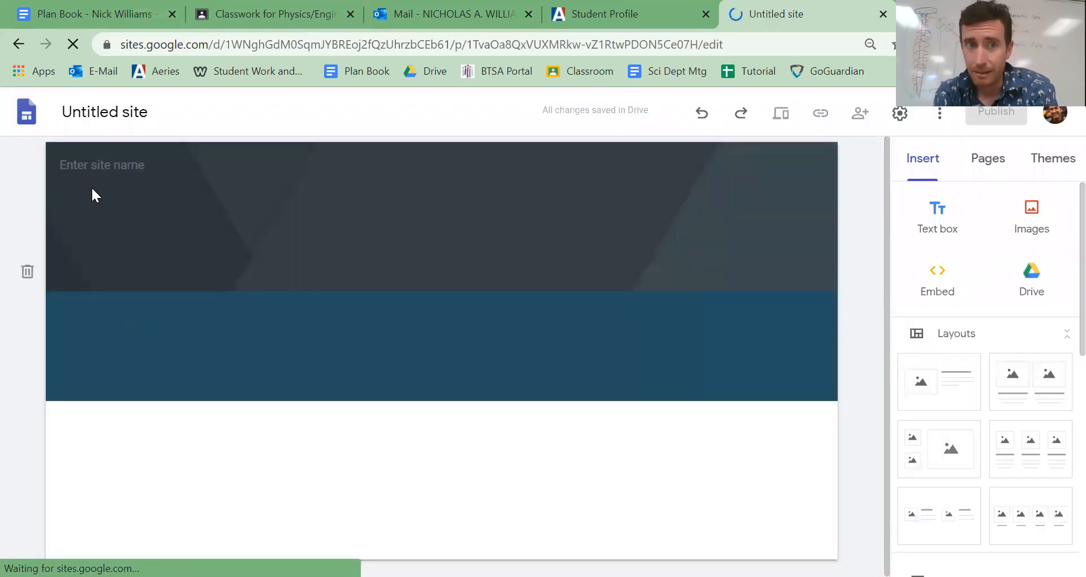
# - Name the untitled site document with the owner's full name followed by "Portfolio"
pyautogui.click(82, 109)
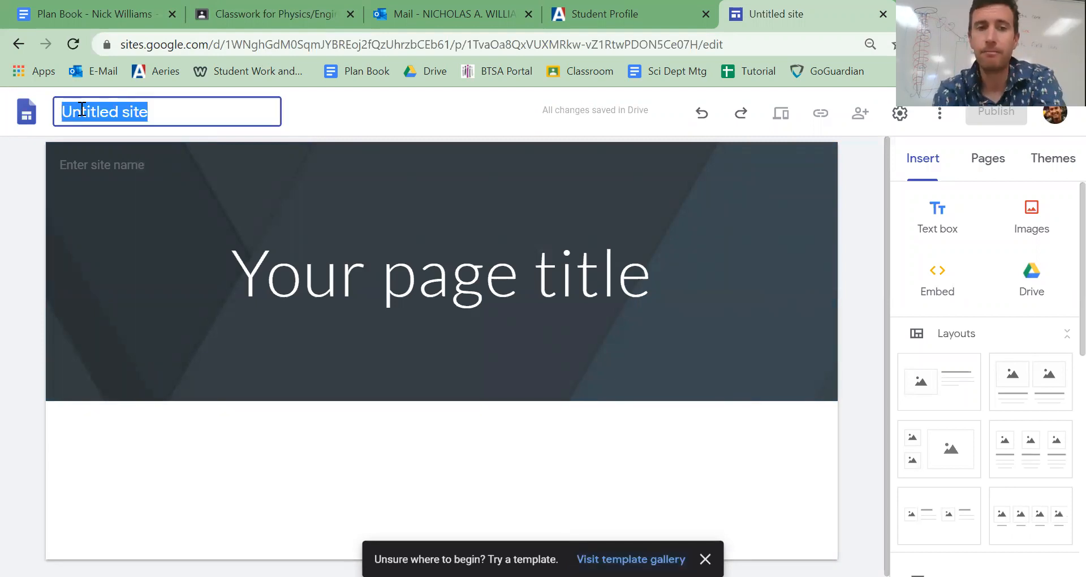
pyautogui.write('Nick ')
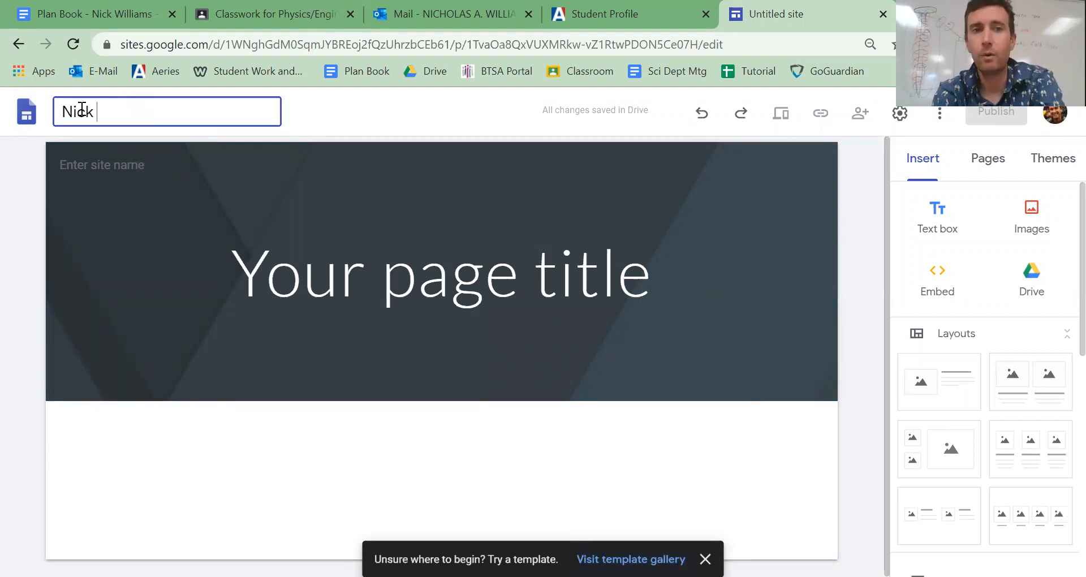
pyautogui.write('Williams Por')
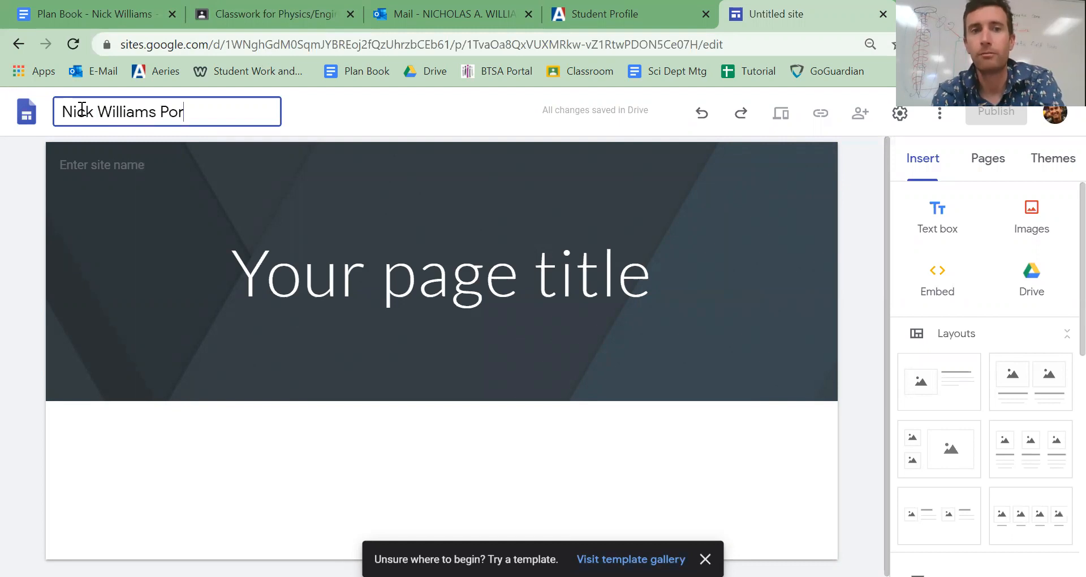
pyautogui.write('tfolio')
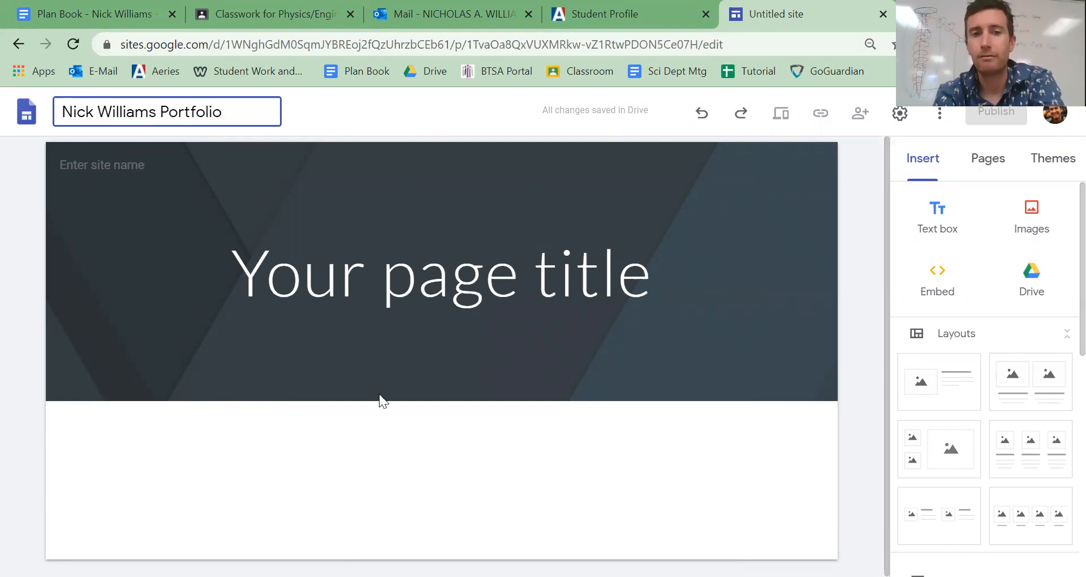
pyautogui.click(379, 394)
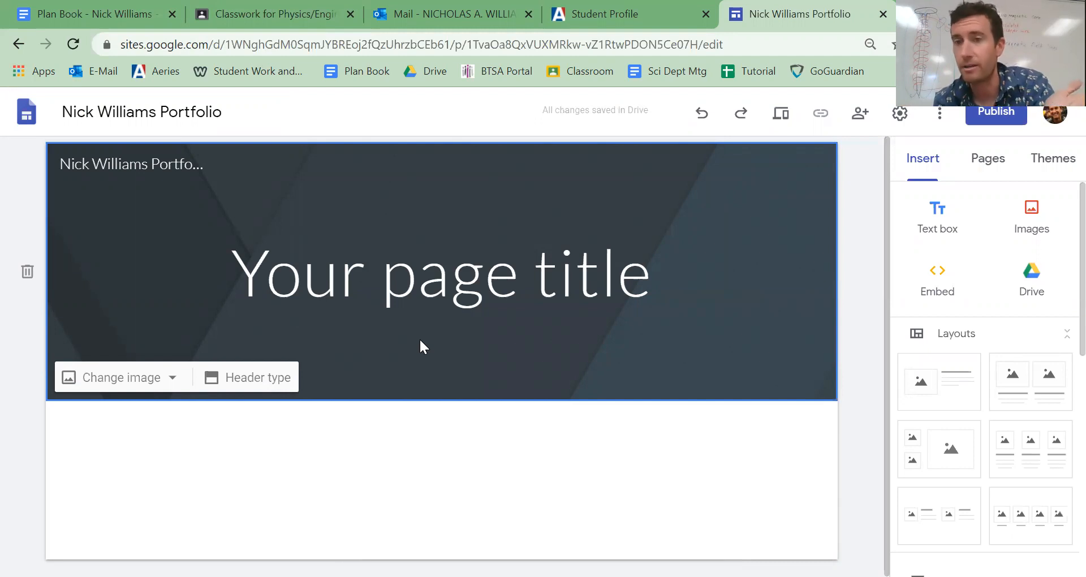
# - Rename the site document to the owner's full name followed by "- San Marin"
pyautogui.click(189, 111)
pyautogui.press('BackSpace')
pyautogui.press('BackSpace')
pyautogui.press('BackSpace')
pyautogui.press('BackSpace')
pyautogui.press('BackSpace')
pyautogui.press('BackSpace')
pyautogui.press('BackSpace')
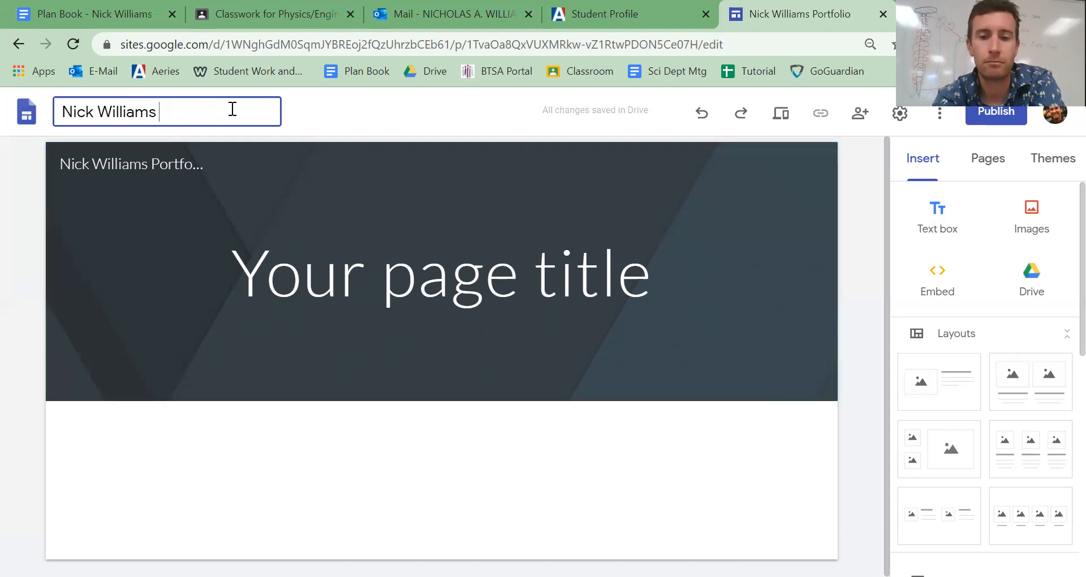
pyautogui.write('- San Marin')
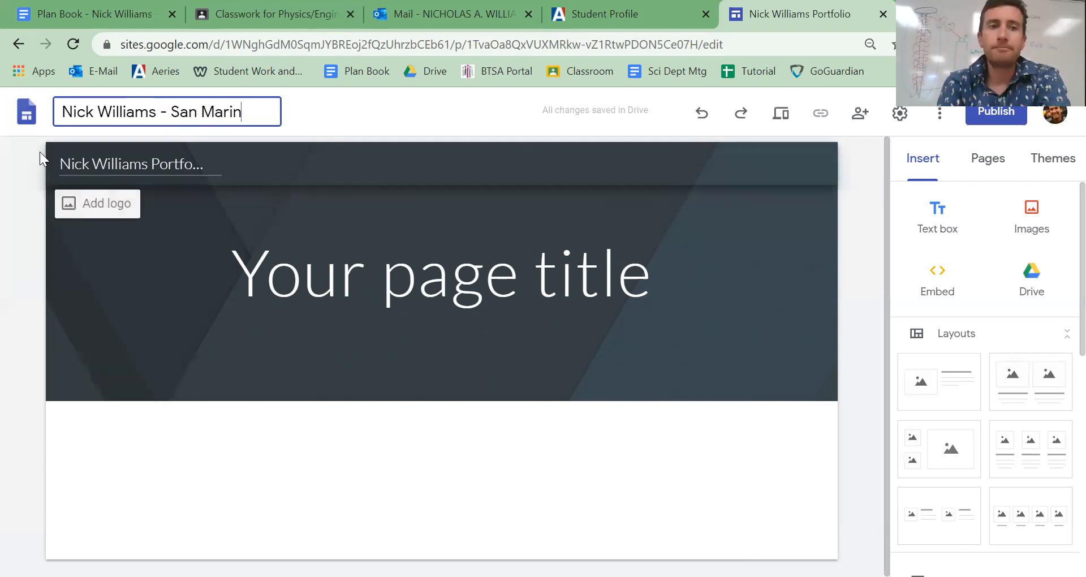
pyautogui.click(274, 221)
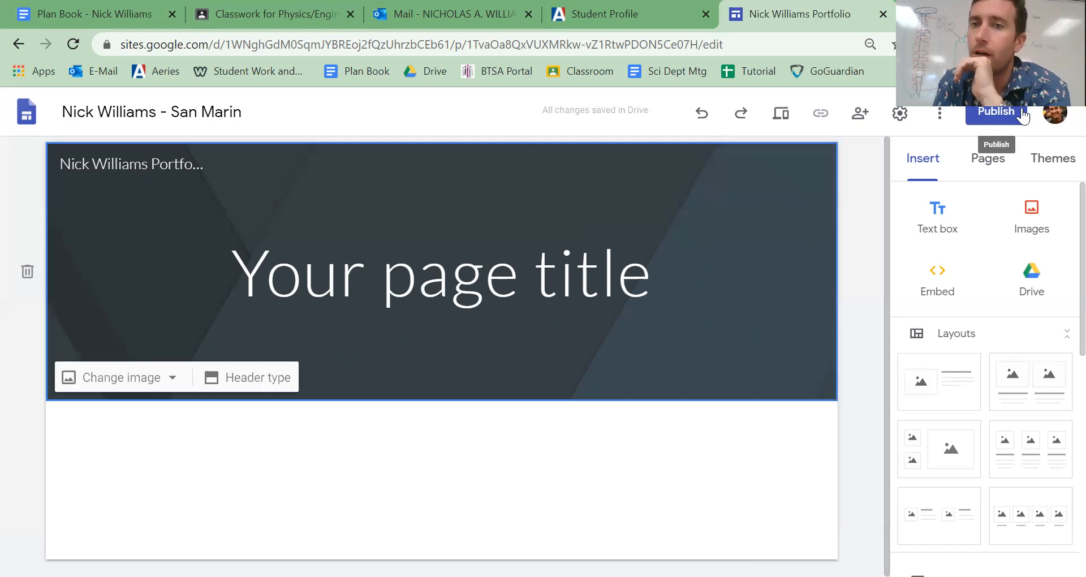
# - Add two new pages to the site named "9th Grade" and "10th Grade"
pyautogui.click(986, 168)
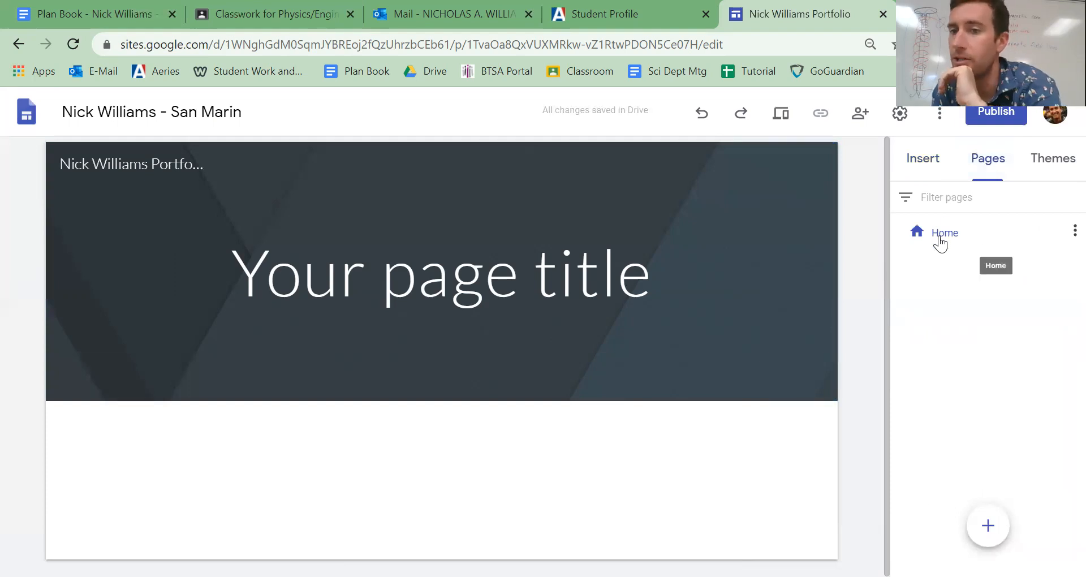
pyautogui.click(988, 525)
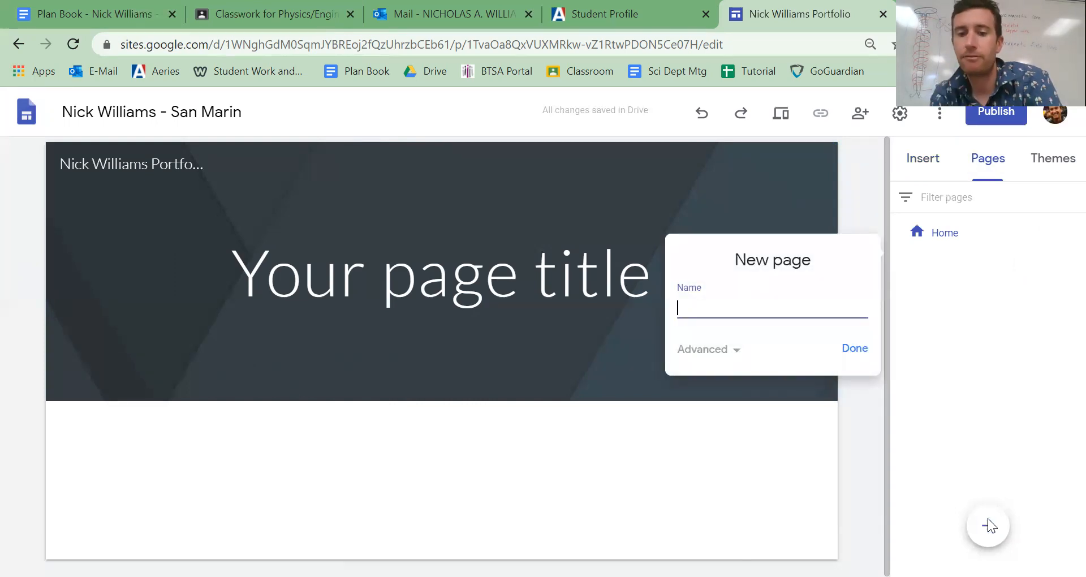
pyautogui.write('9th Grade')
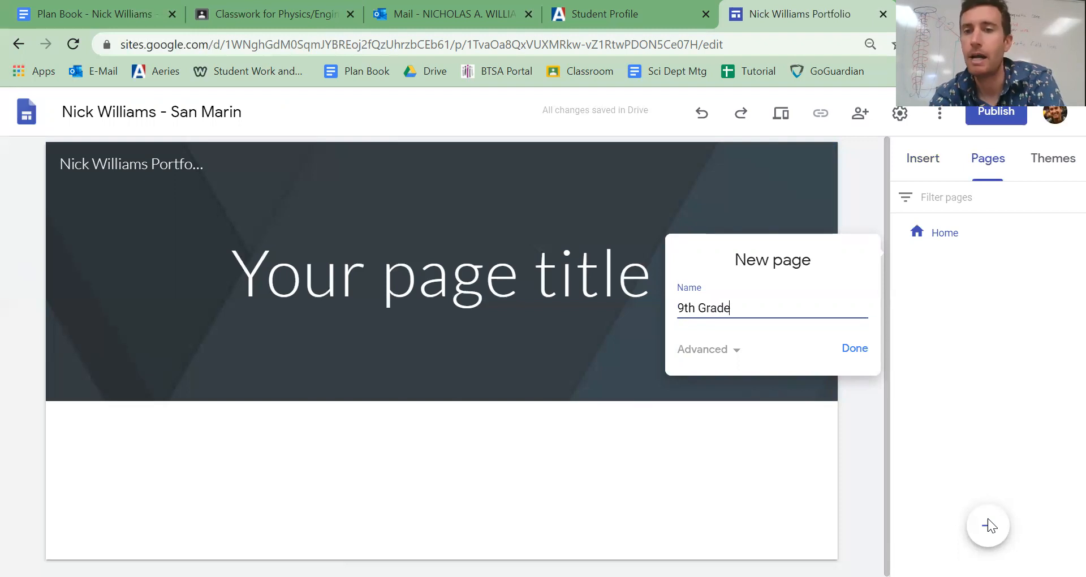
pyautogui.click(844, 347)
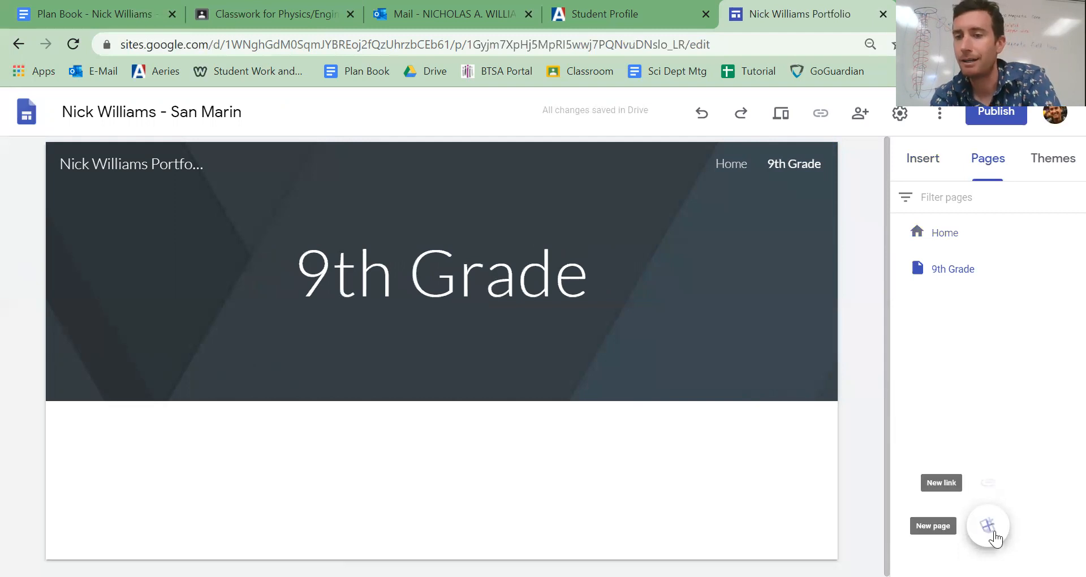
pyautogui.click(990, 528)
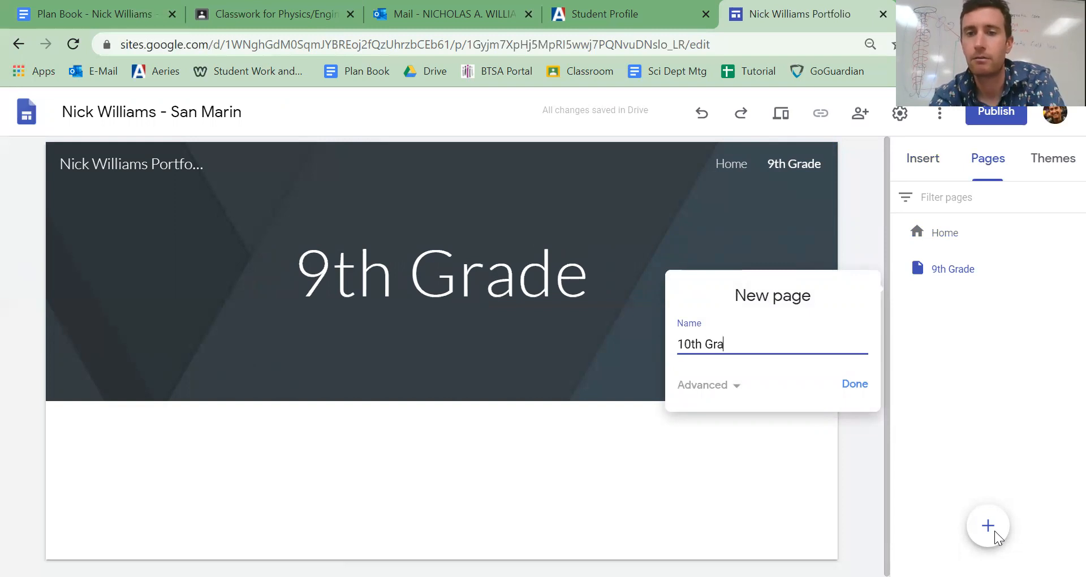
pyautogui.click(854, 384)
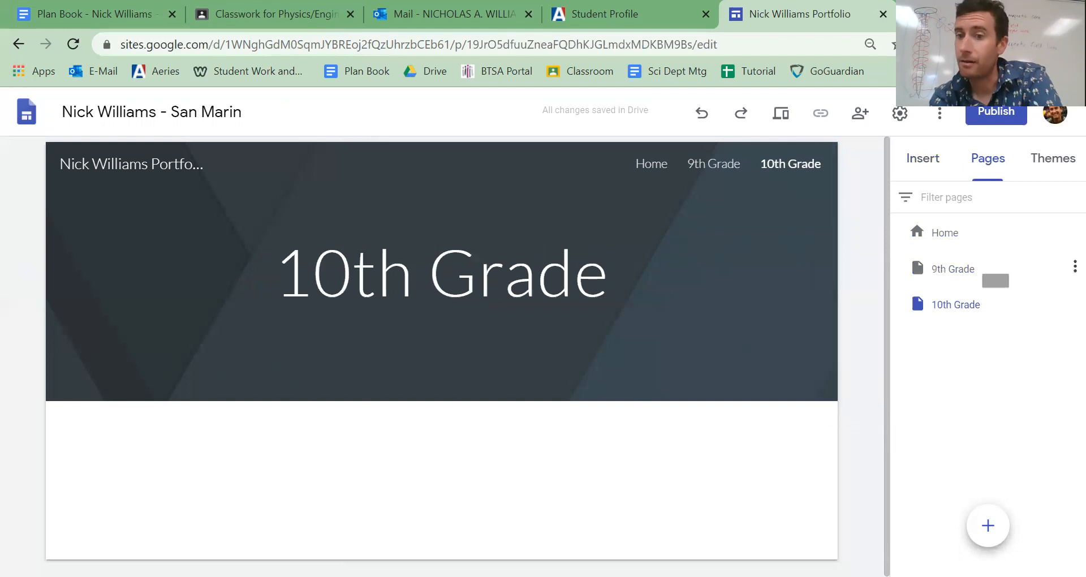
# - Add a new page named "STEM Marin Physics/Engineering" to the site
pyautogui.click(985, 528)
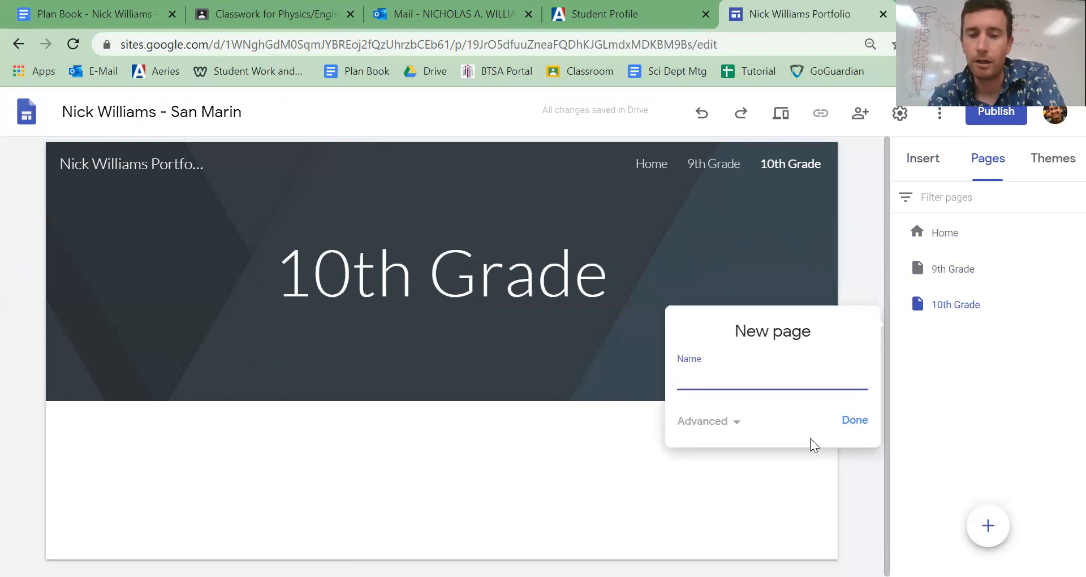
pyautogui.write('STEM Marin')
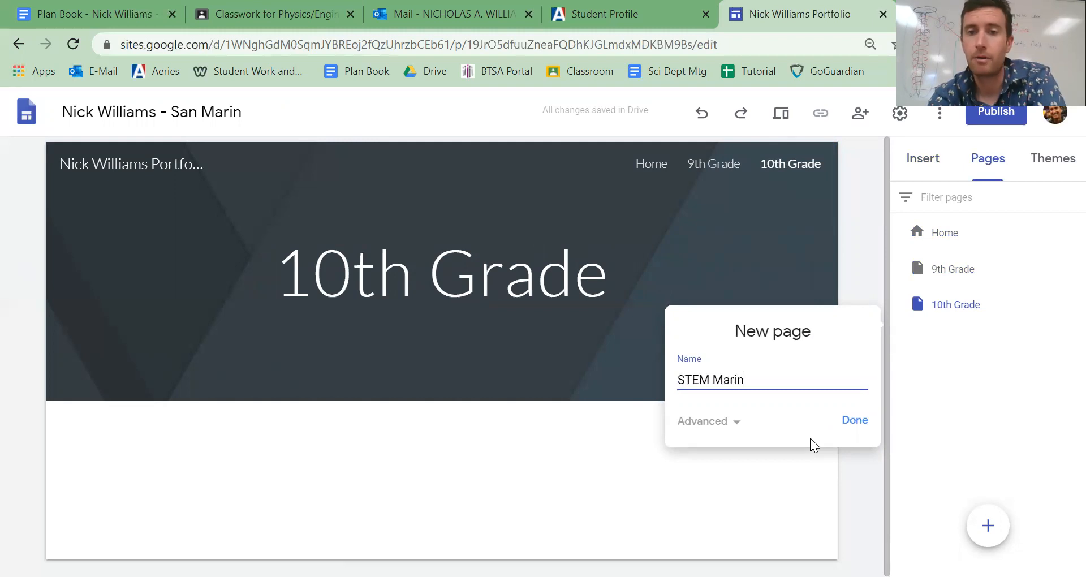
pyautogui.write(' Physics/Engineering')
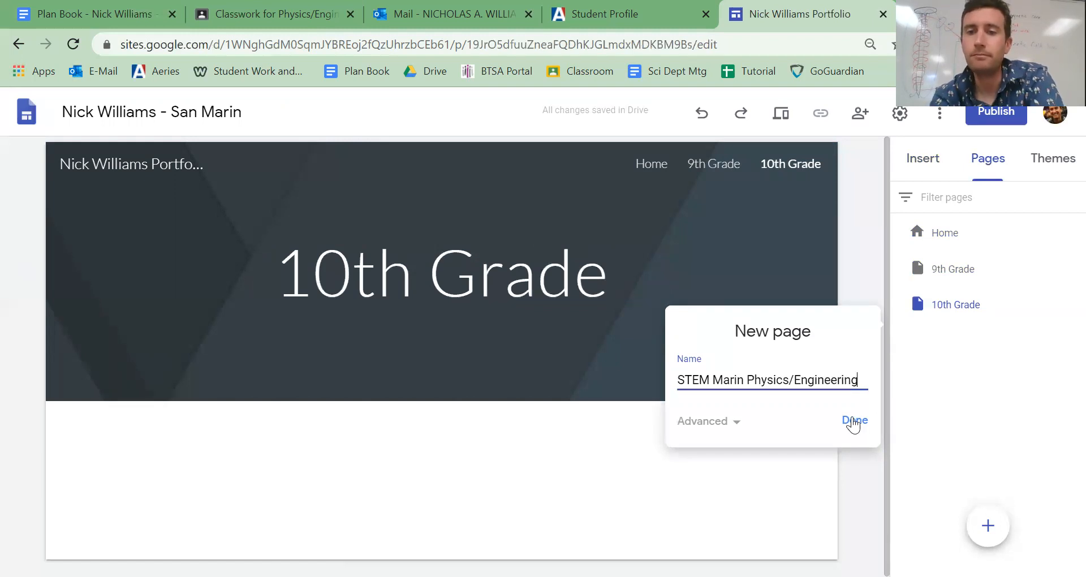
pyautogui.click(855, 421)
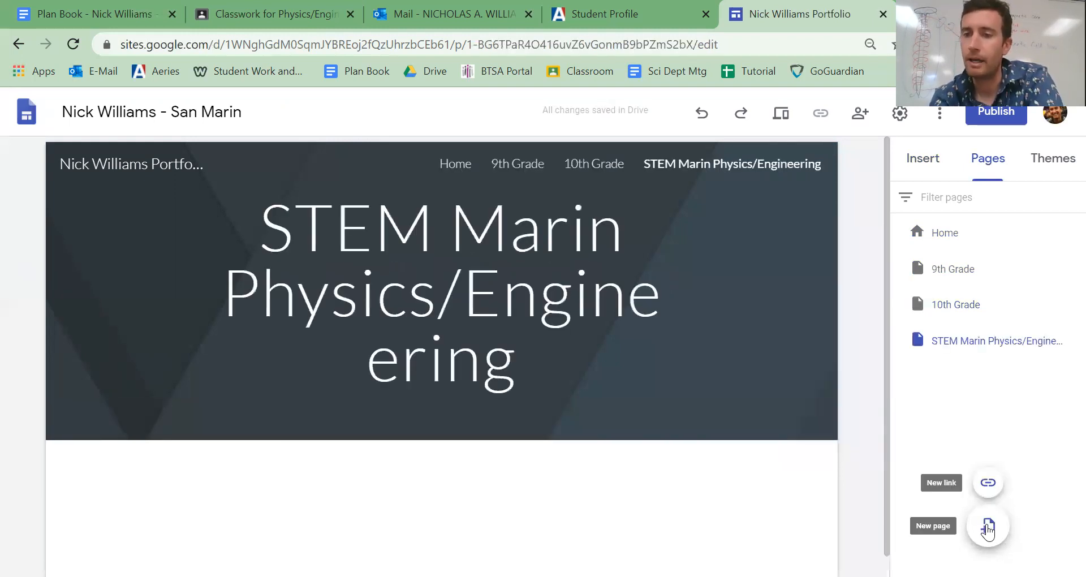
# - Add an "English" page, and nest both it and the STEM Marin Physics/Engineering page under 9th Grade
pyautogui.click(987, 529)
pyautogui.write('English')
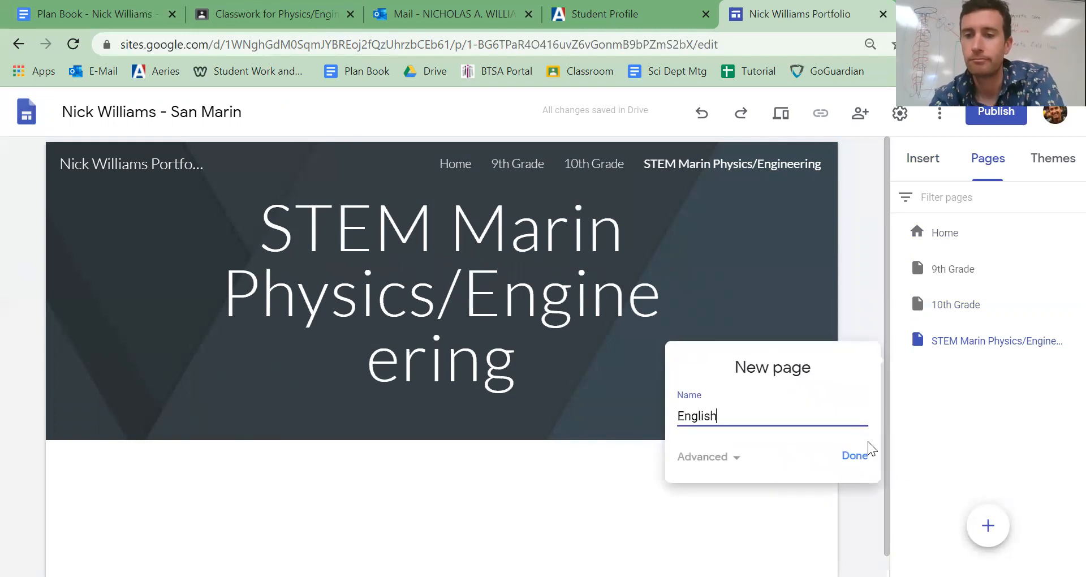
pyautogui.click(854, 457)
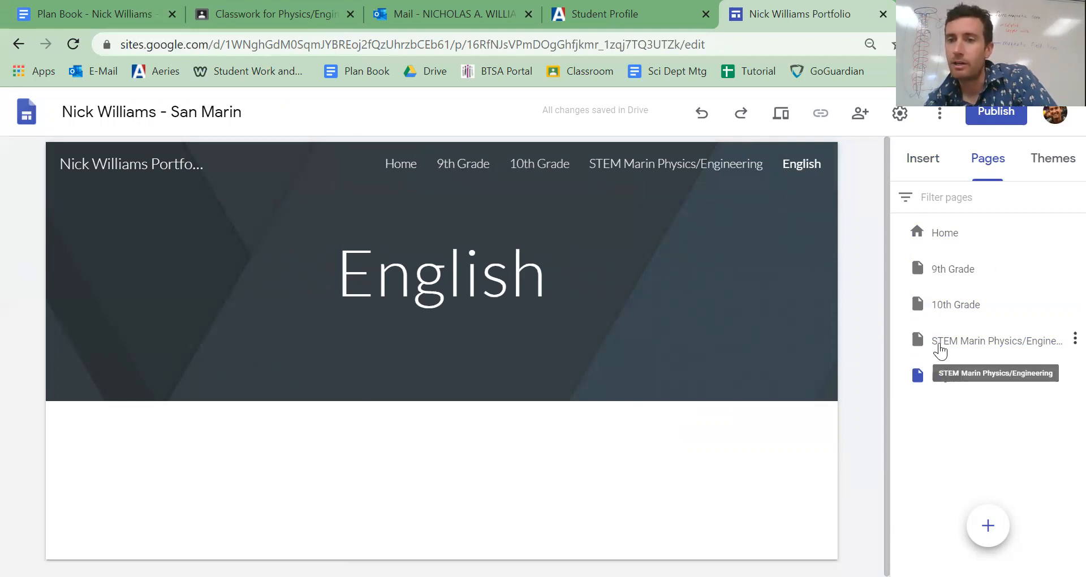
pyautogui.moveTo(950, 342); pyautogui.dragTo(962, 271)
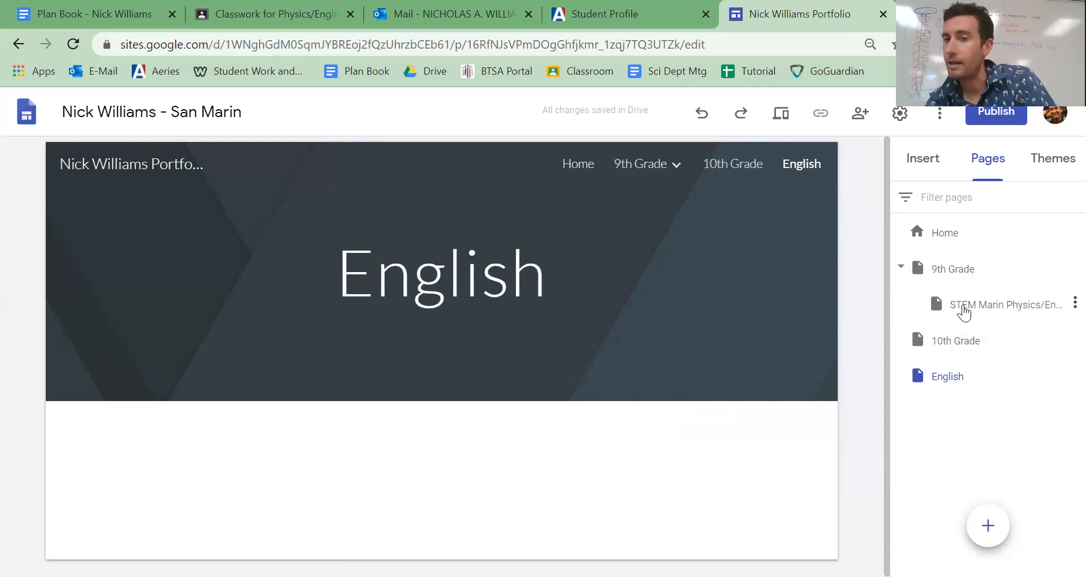
pyautogui.moveTo(937, 383); pyautogui.dragTo(939, 274)
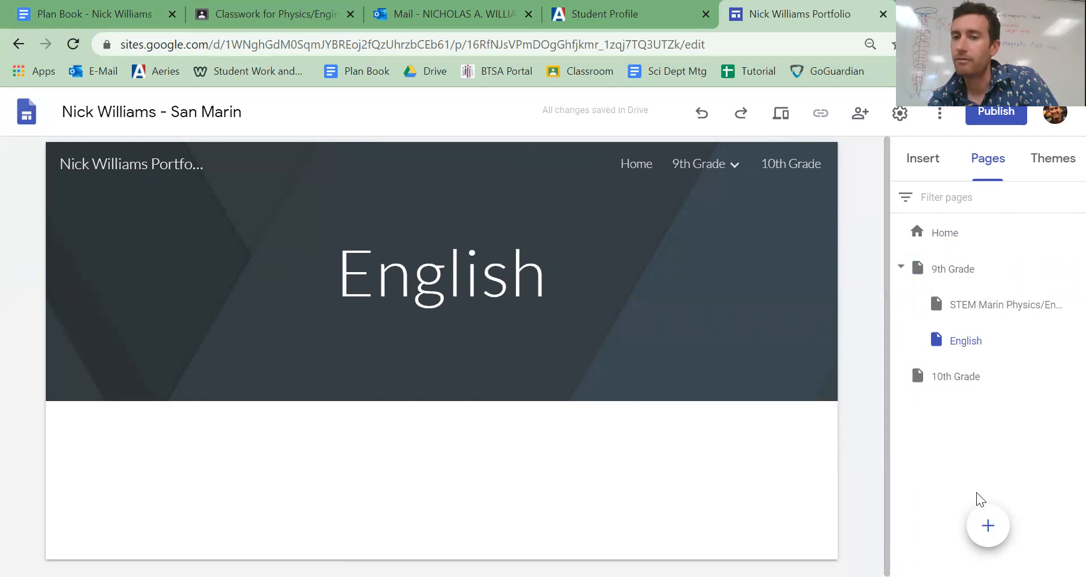
# - Add a "Rube Goldberg Machine" page nested under STEM Marin Physics/Engineering and reveal it in the site's 9th Grade navigation
pyautogui.click(988, 525)
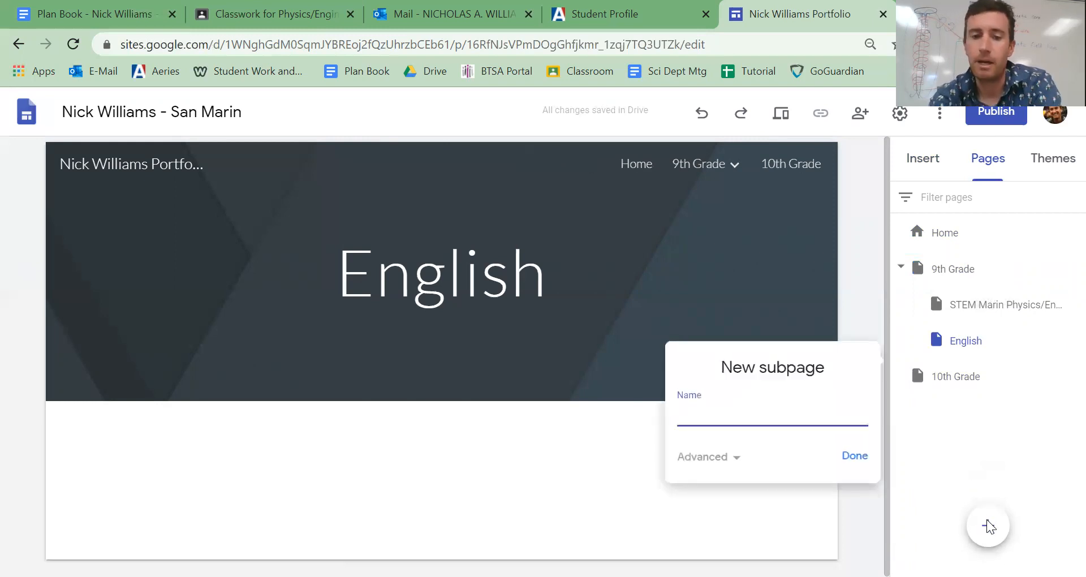
pyautogui.write('Rube Goldberg Machine')
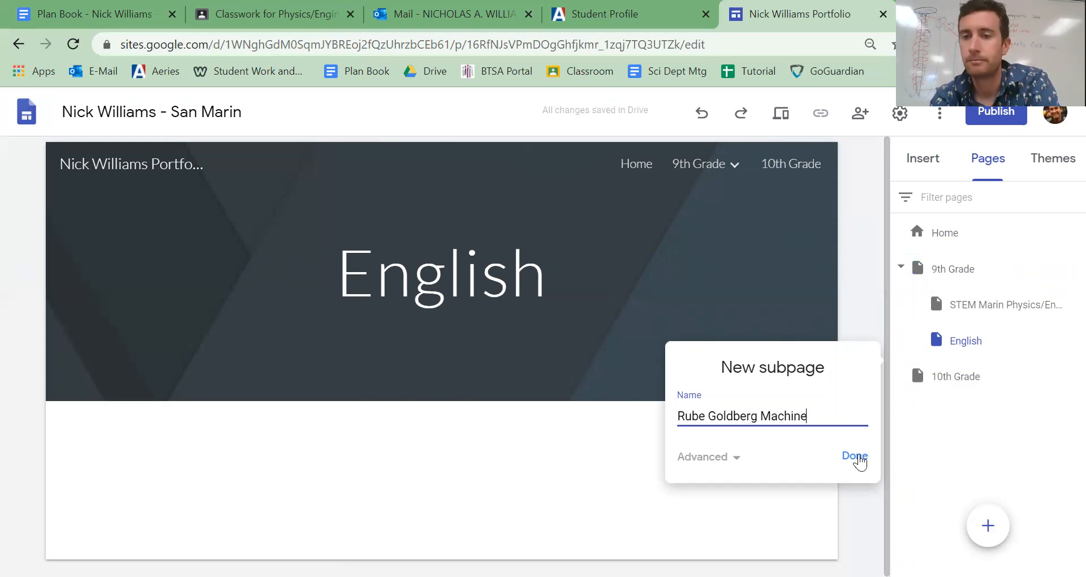
pyautogui.click(855, 456)
pyautogui.moveTo(969, 384); pyautogui.dragTo(982, 306)
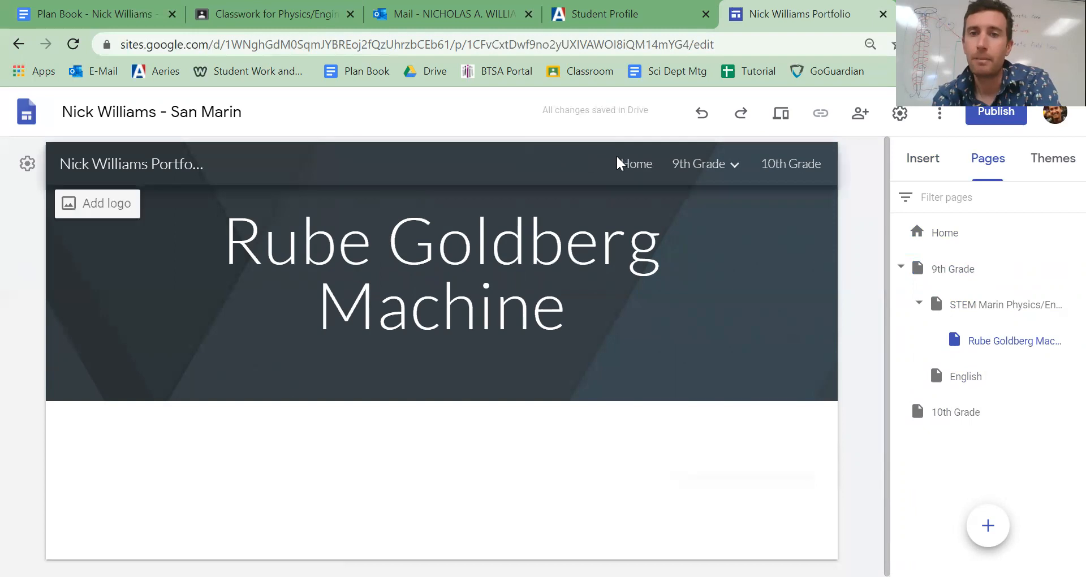
pyautogui.moveTo(706, 176)
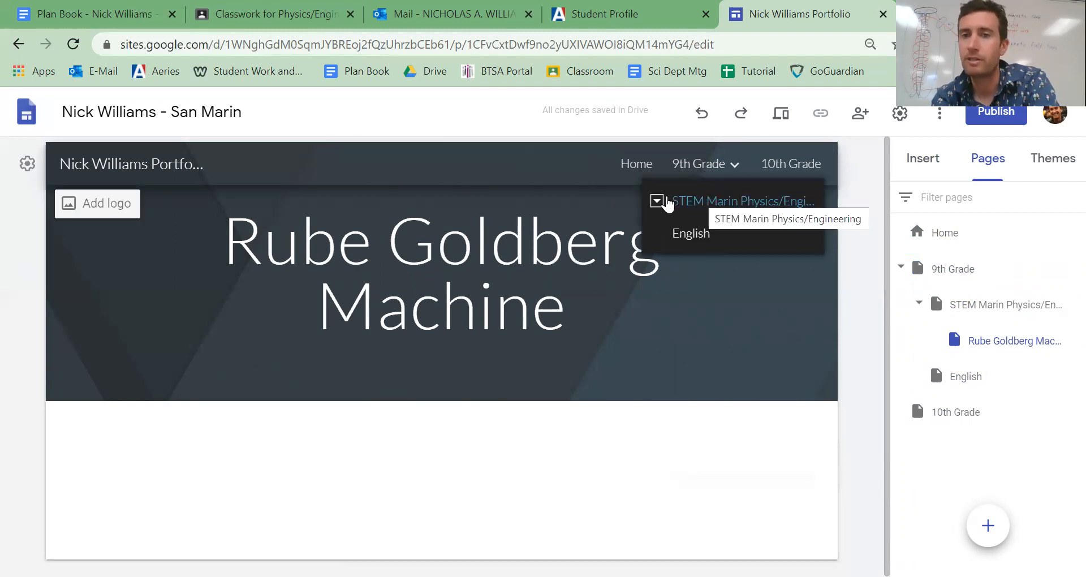
pyautogui.click(658, 203)
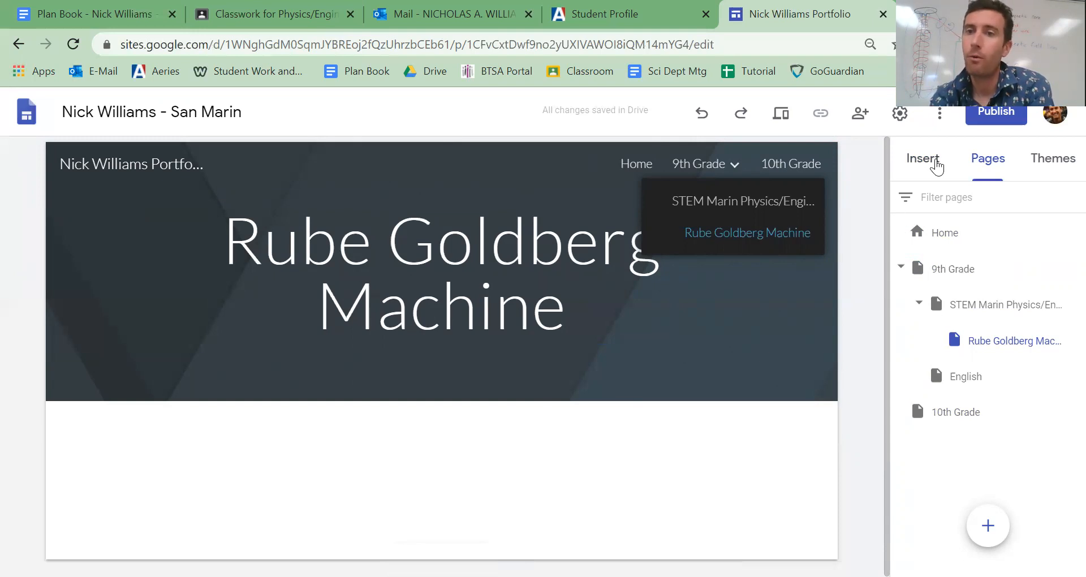
# - Replace the Home page's title with "Welcome To", the owner's full name in possessive form, and "Website"
pyautogui.click(937, 164)
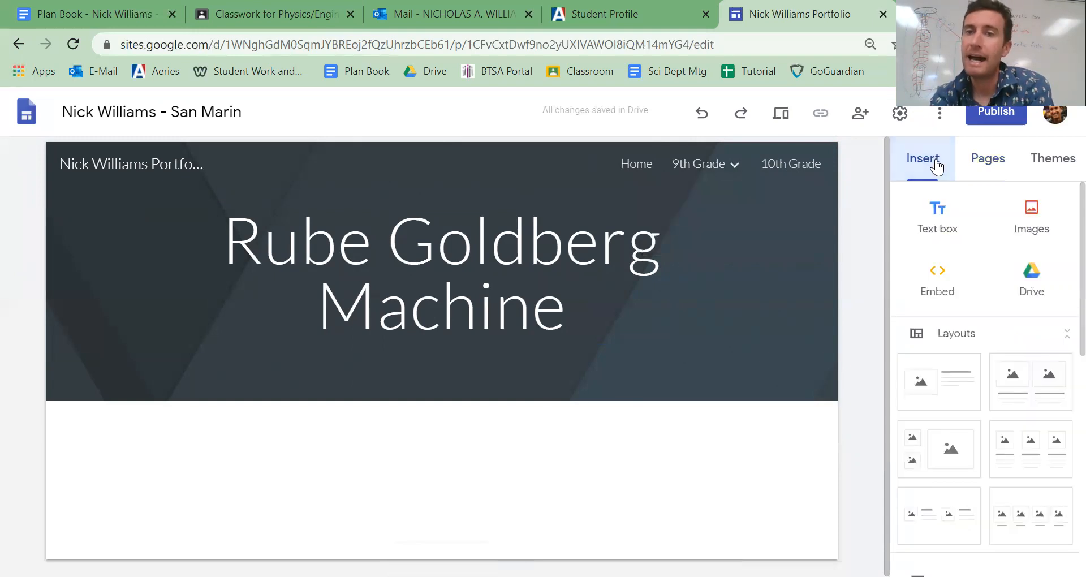
pyautogui.click(631, 167)
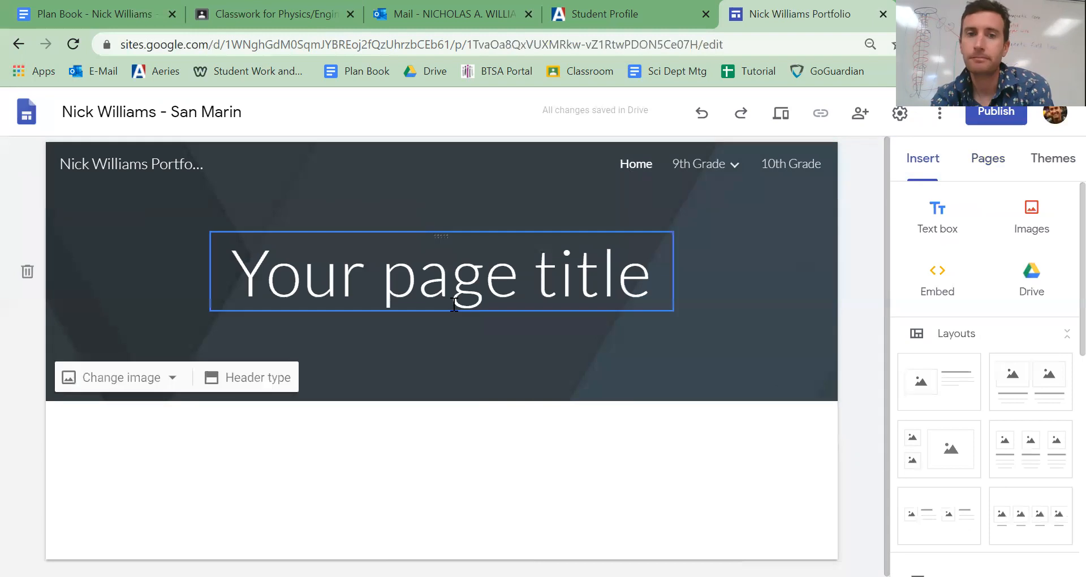
pyautogui.tripleClick(455, 282)
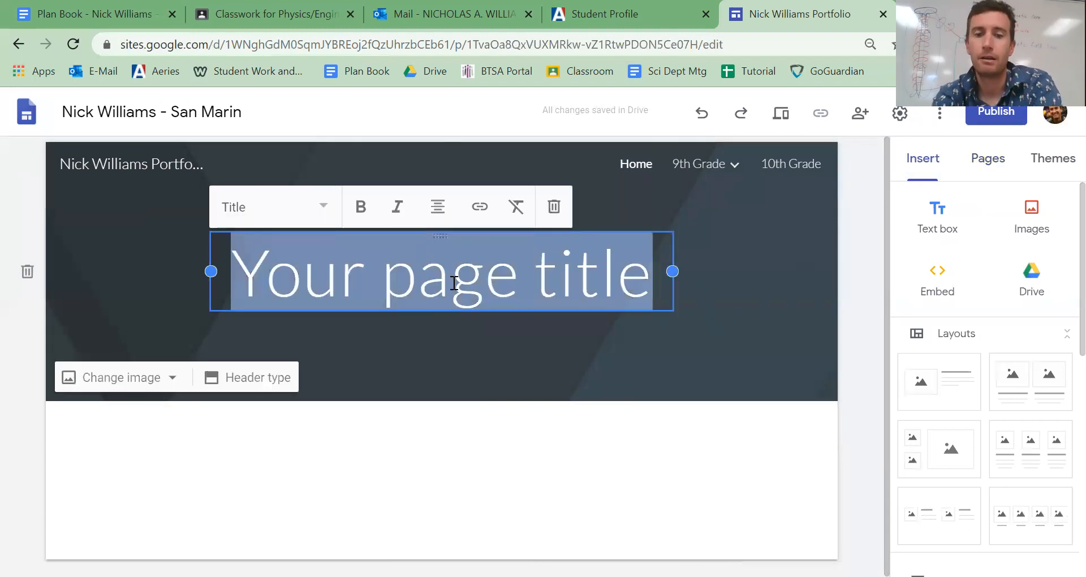
pyautogui.write('El')
pyautogui.press('BackSpace')
pyautogui.press('BackSpace')
pyautogui.write('Wlc')
pyautogui.press('BackSpace')
pyautogui.press('BackSpace')
pyautogui.write('elcome T')
pyautogui.write('o Nick Wi')
pyautogui.write('llaims')
pyautogui.press('BackSpace')
pyautogui.press('BackSpace')
pyautogui.press('BackSpace')
pyautogui.press('BackSpace')
pyautogui.write("iams' Website")
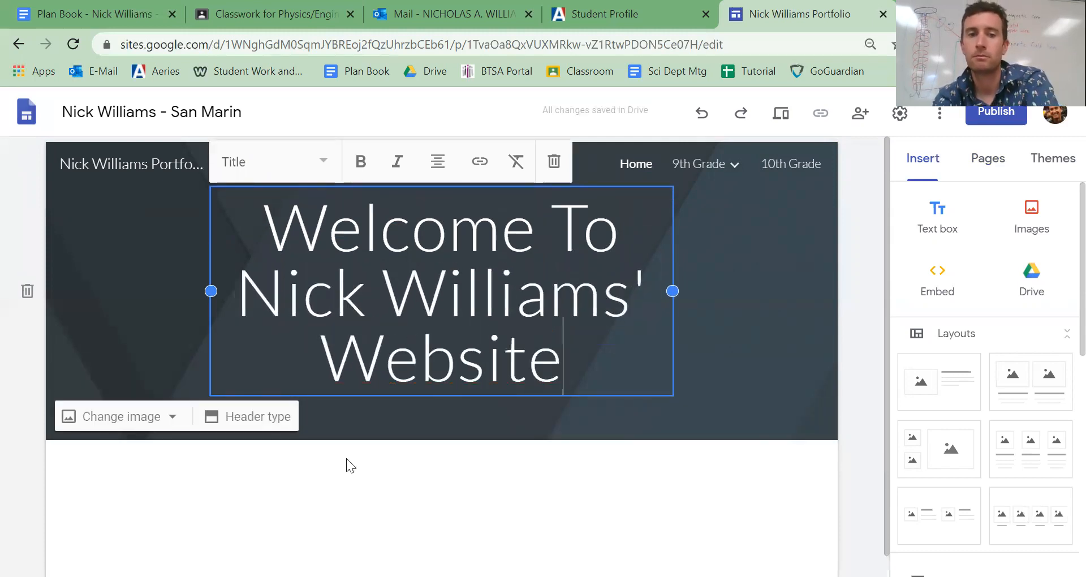
pyautogui.click(364, 494)
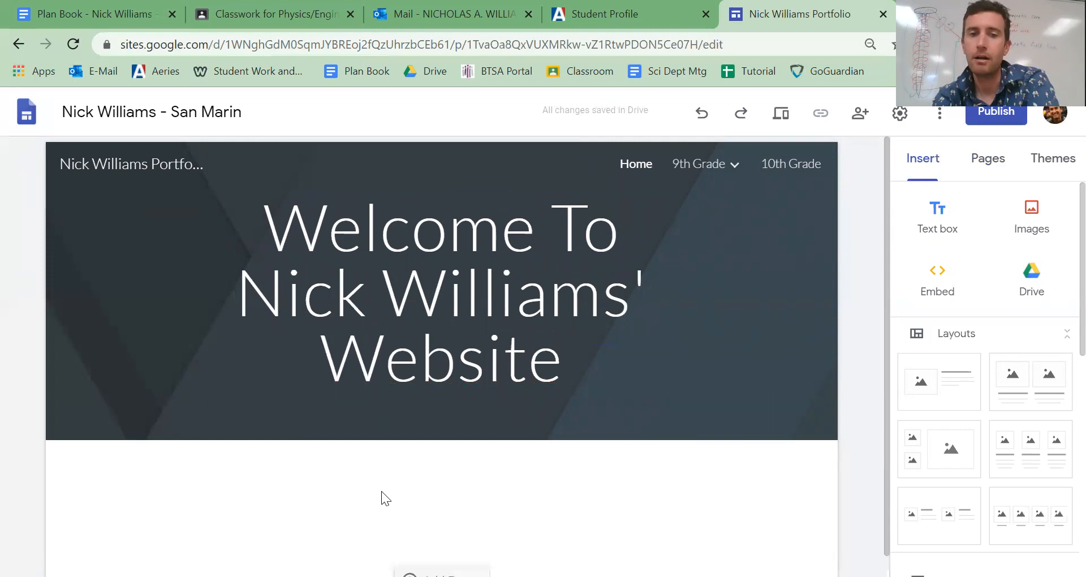
# - Insert a text box below the Home page header and begin its text with "Hi!"
pyautogui.doubleClick(382, 493)
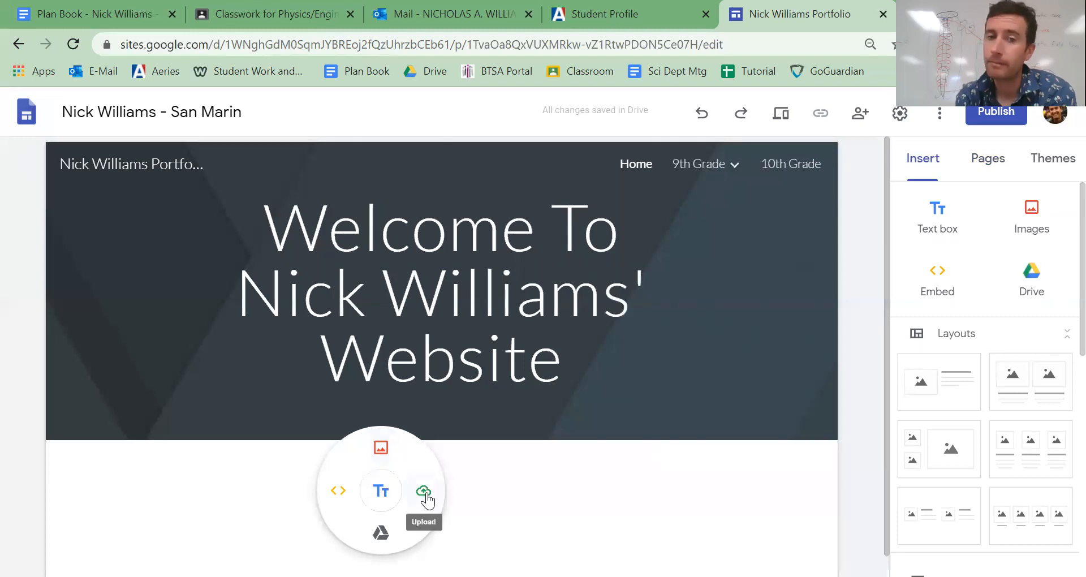
pyautogui.click(378, 490)
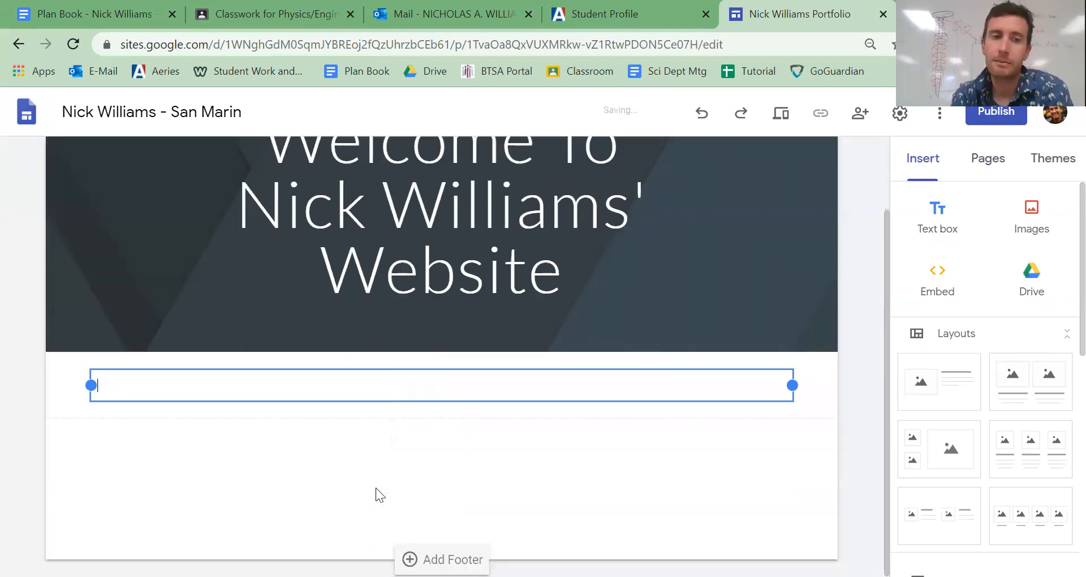
pyautogui.write('H')
pyautogui.click(376, 487)
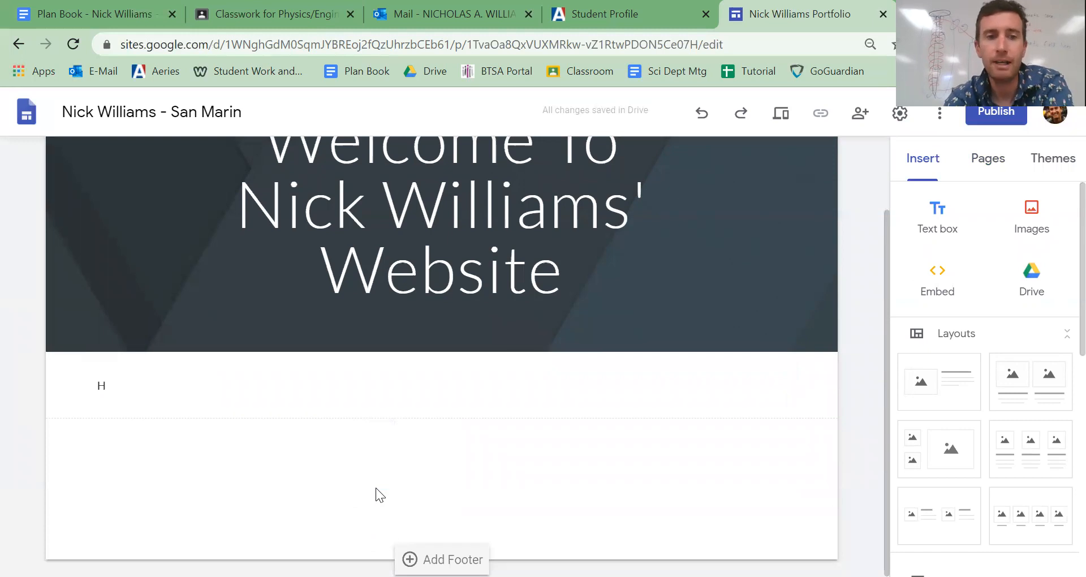
pyautogui.click(146, 393)
pyautogui.write('i! ')
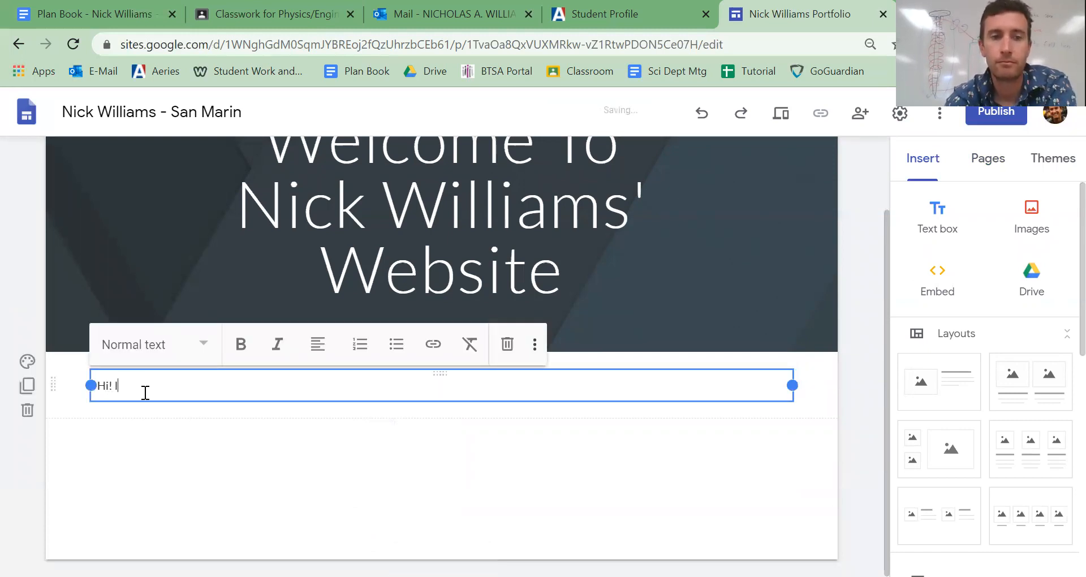
pyautogui.write('This i')
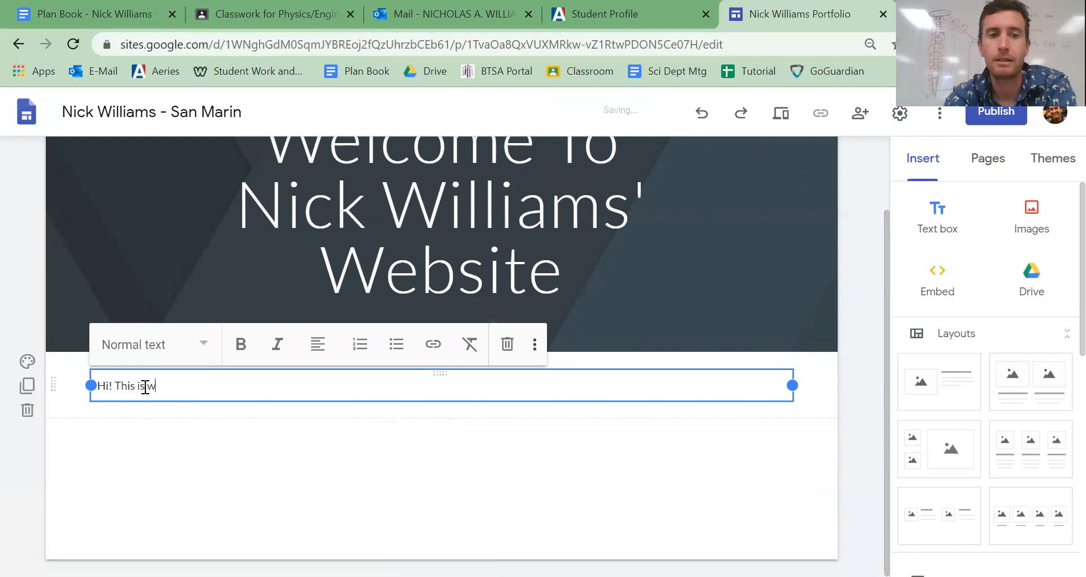
pyautogui.write('s the acad')
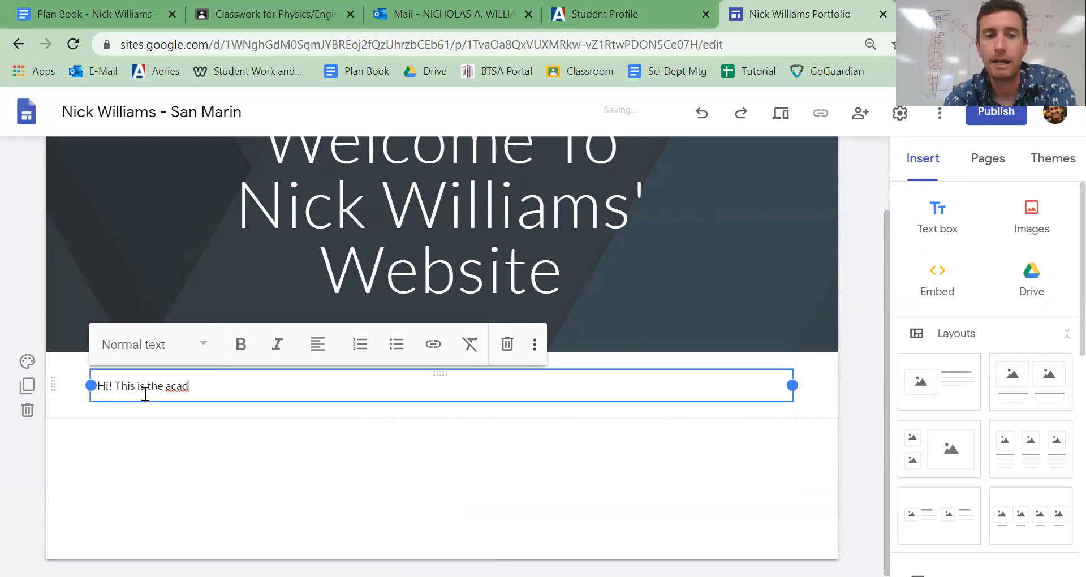
pyautogui.write('emic portfolio website')
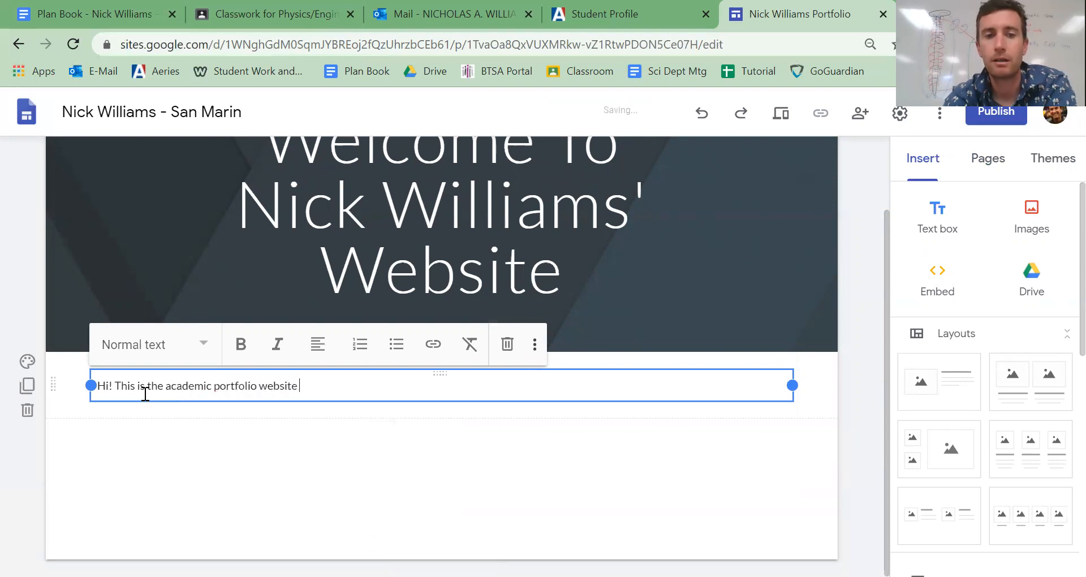
pyautogui.write(' for Nick Williams')
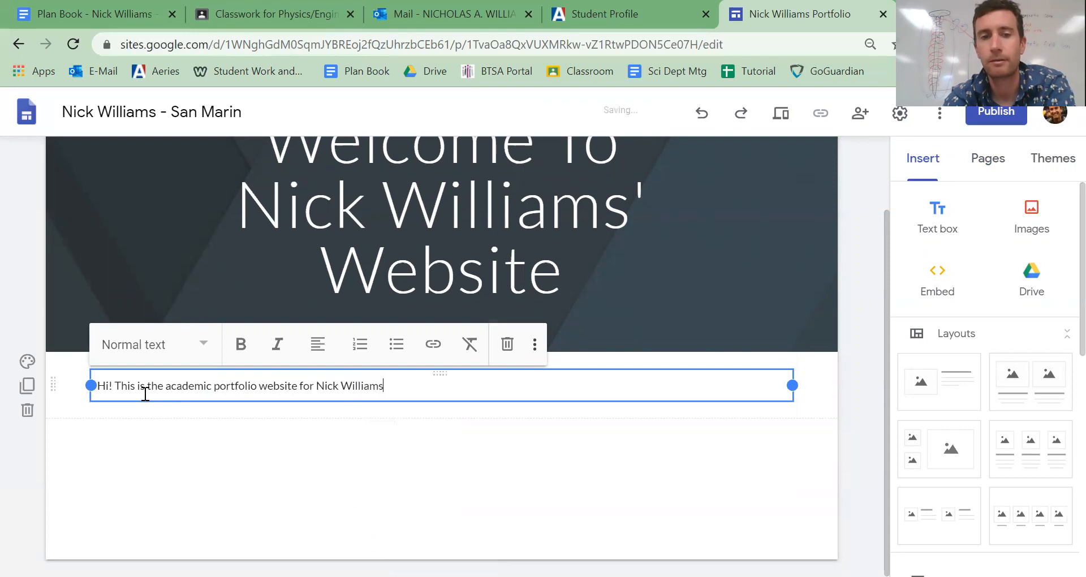
pyautogui.write('. Check out my work in each class page.')
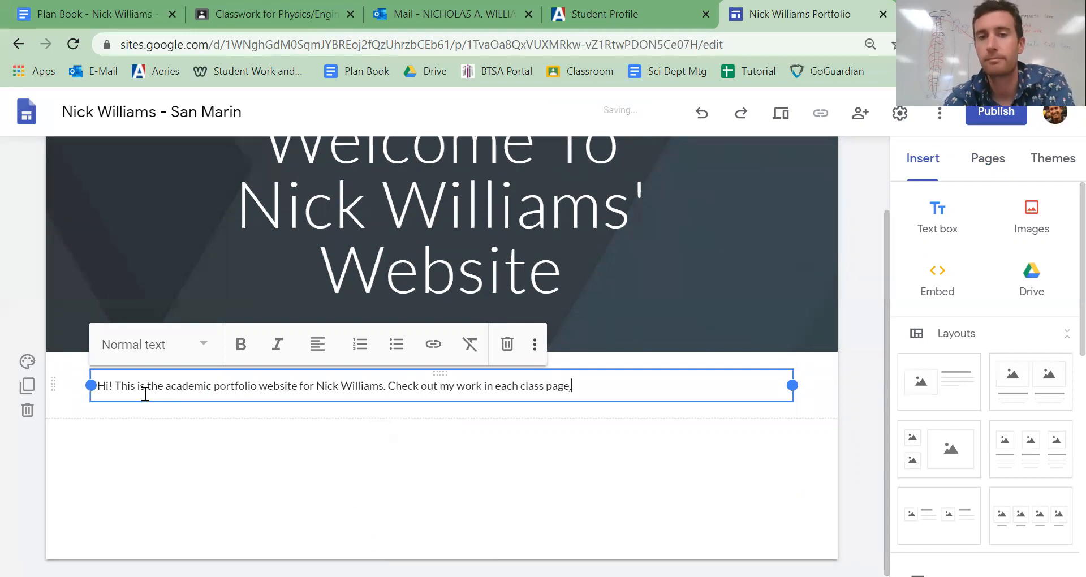
# - Change the Home page header image to the gallery photo of a dark icy lake with mountains
pyautogui.click(699, 330)
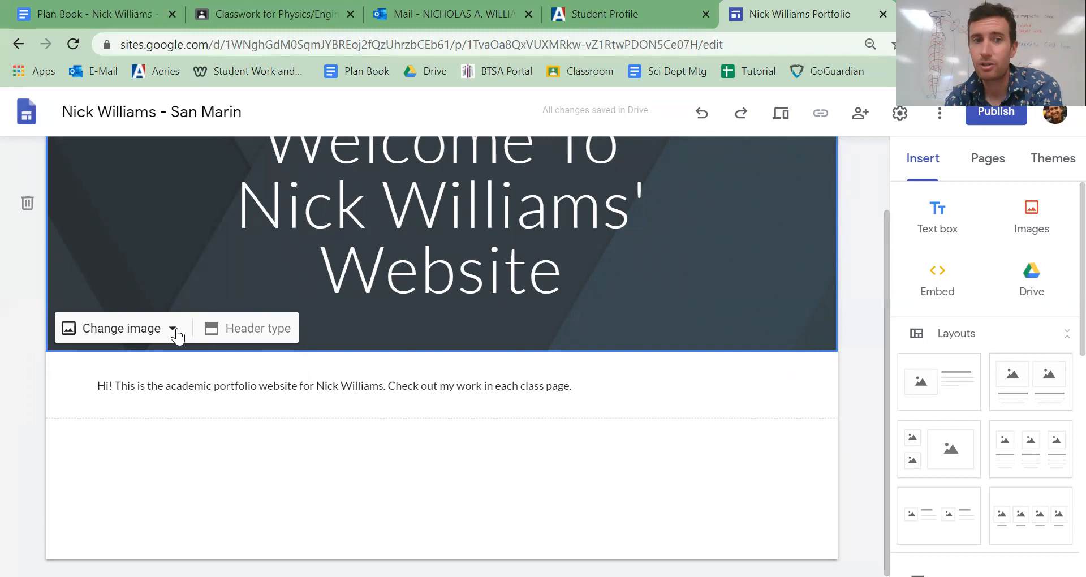
pyautogui.click(177, 336)
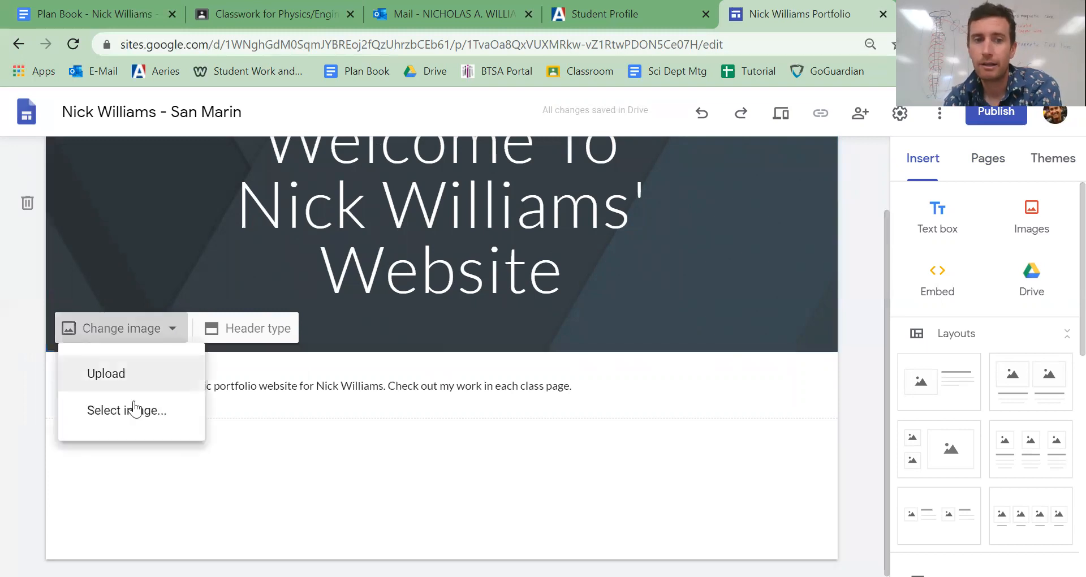
pyautogui.click(133, 414)
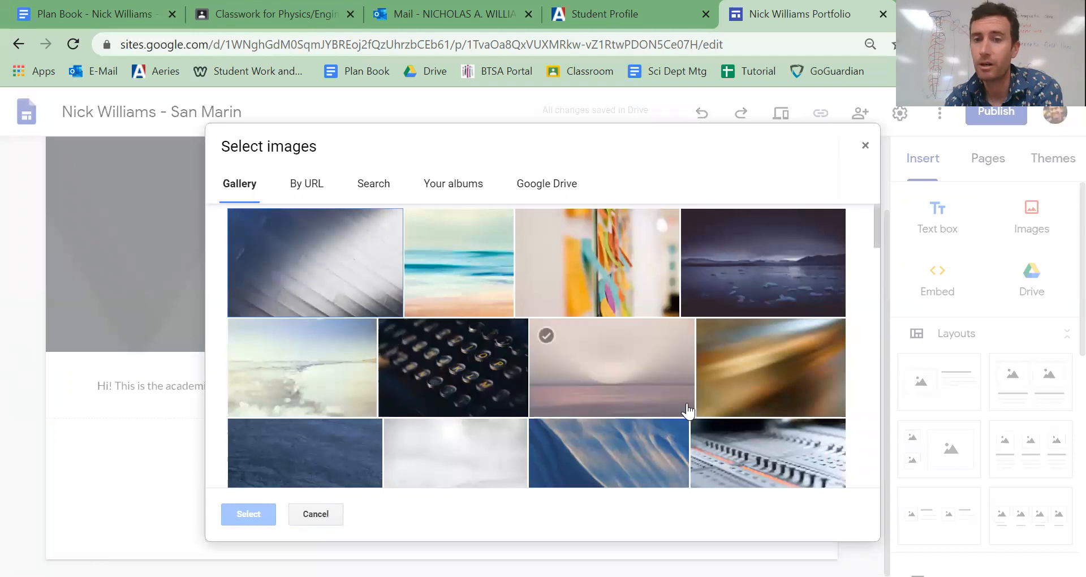
pyautogui.scroll(-5, 707, 413)
pyautogui.scroll(-6, 706, 412)
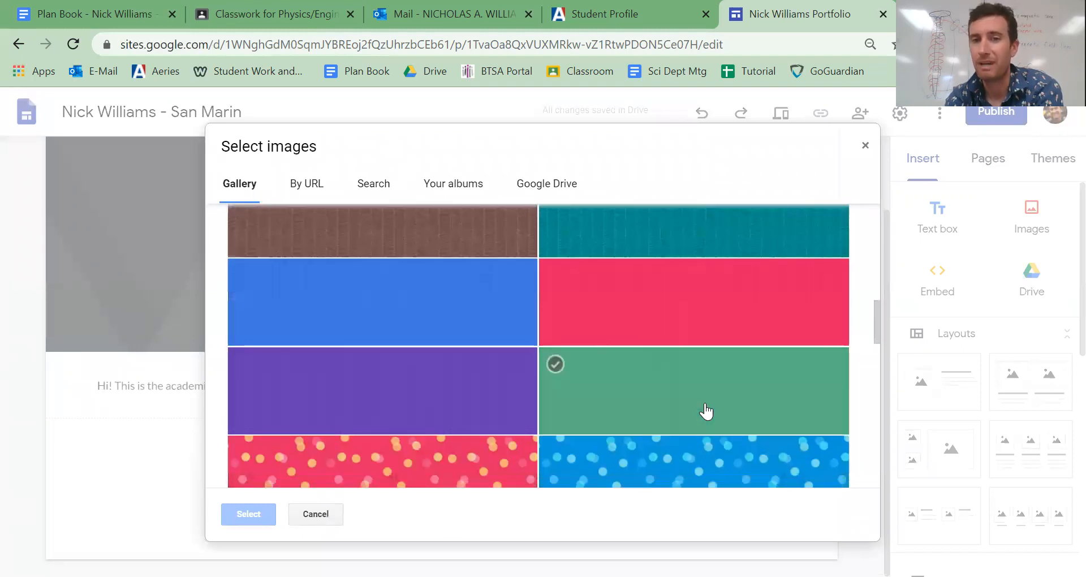
pyautogui.scroll(8, 706, 412)
pyautogui.scroll(4, 706, 412)
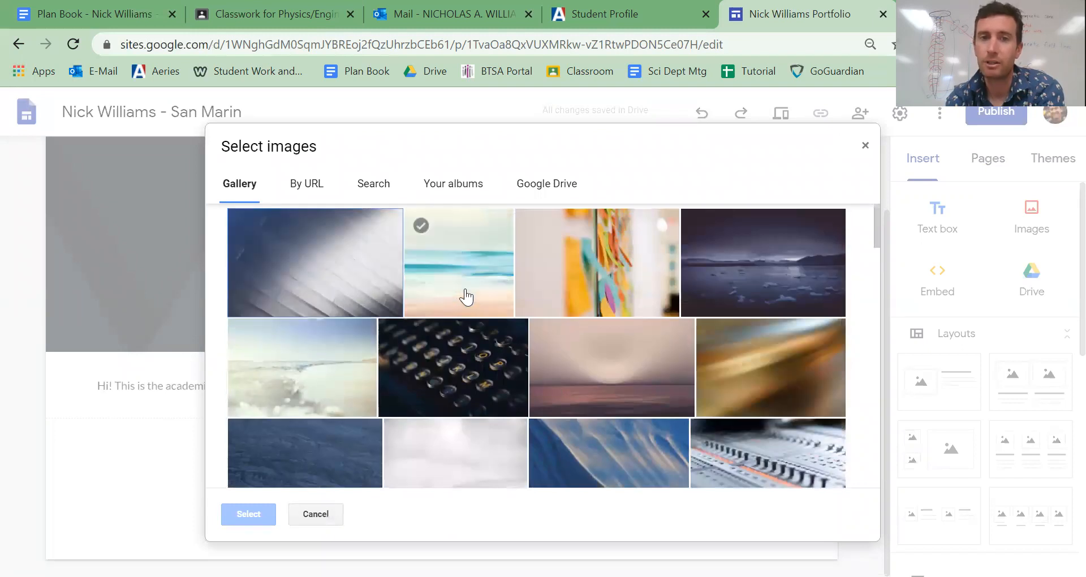
pyautogui.click(767, 273)
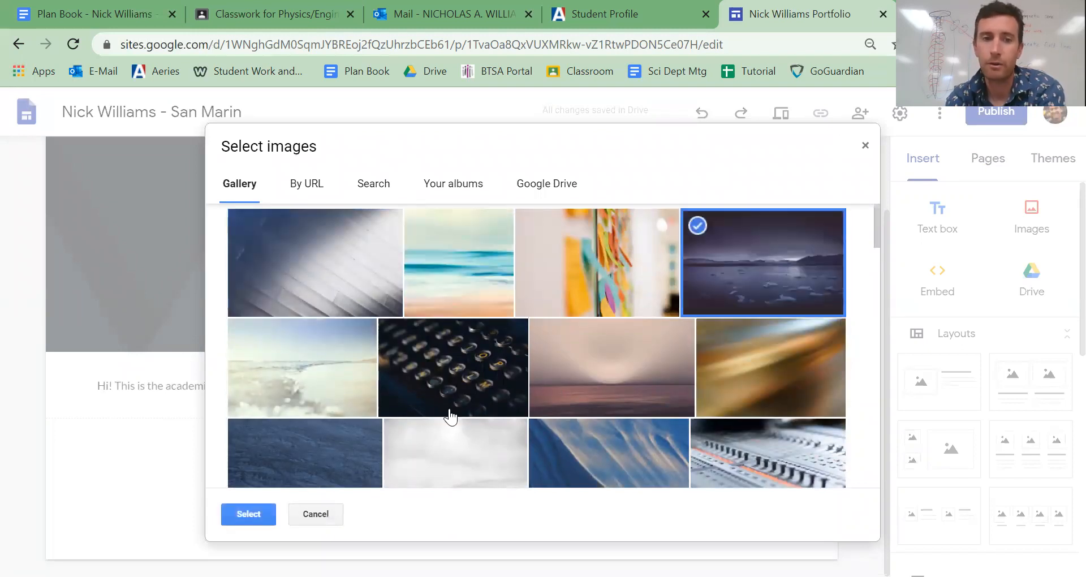
pyautogui.click(244, 512)
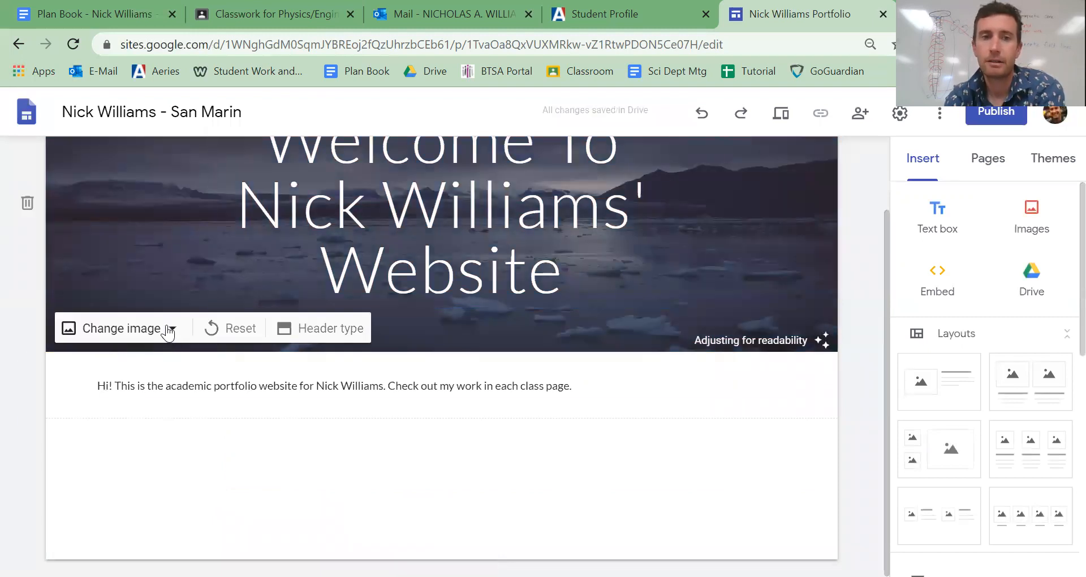
# - Upload the Mustang_Logo file from Downloads as the Home page header image
pyautogui.click(167, 328)
pyautogui.click(138, 376)
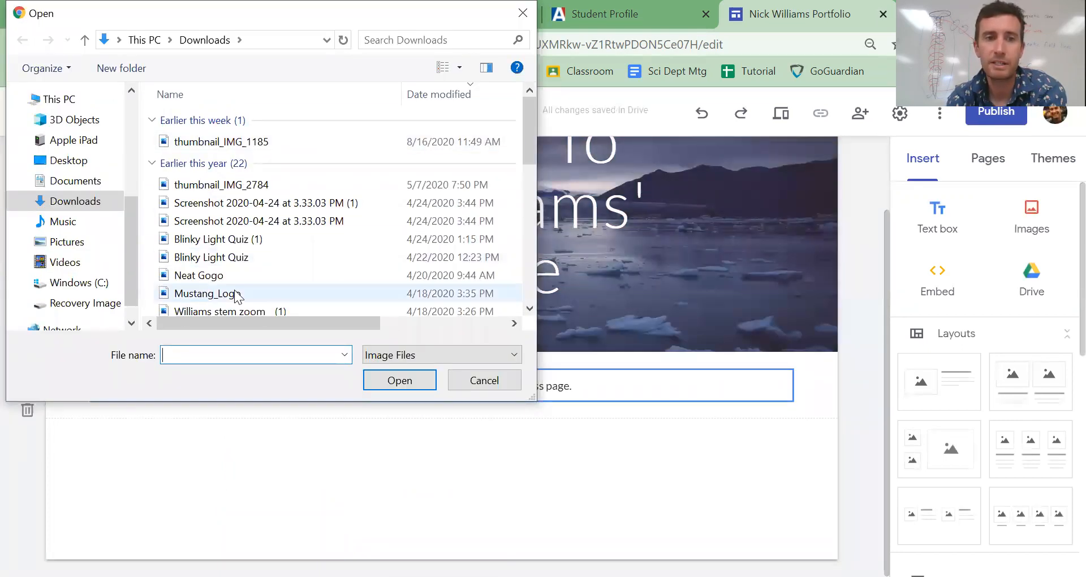
pyautogui.click(235, 292)
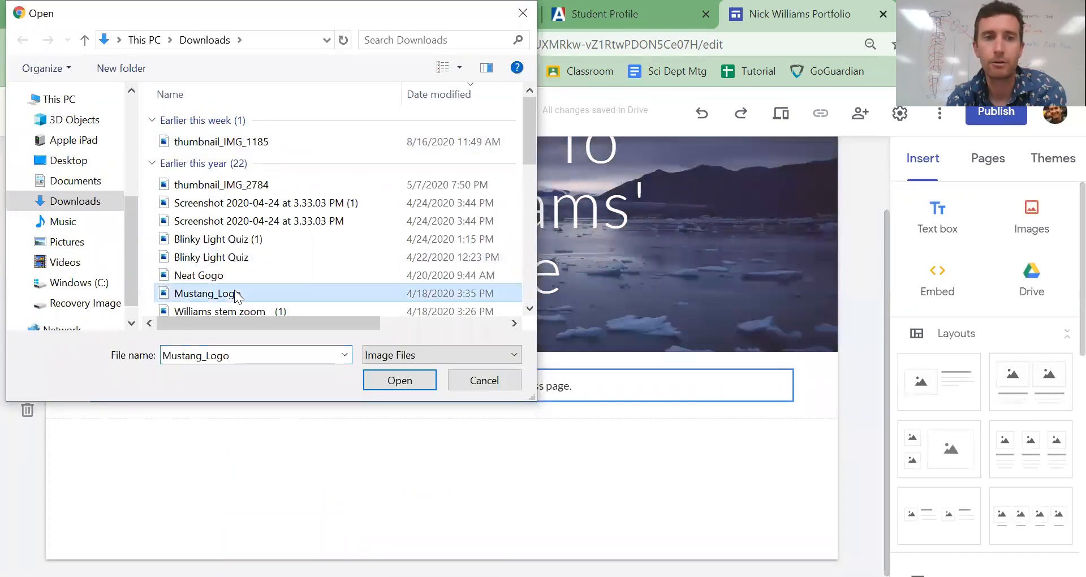
pyautogui.click(399, 383)
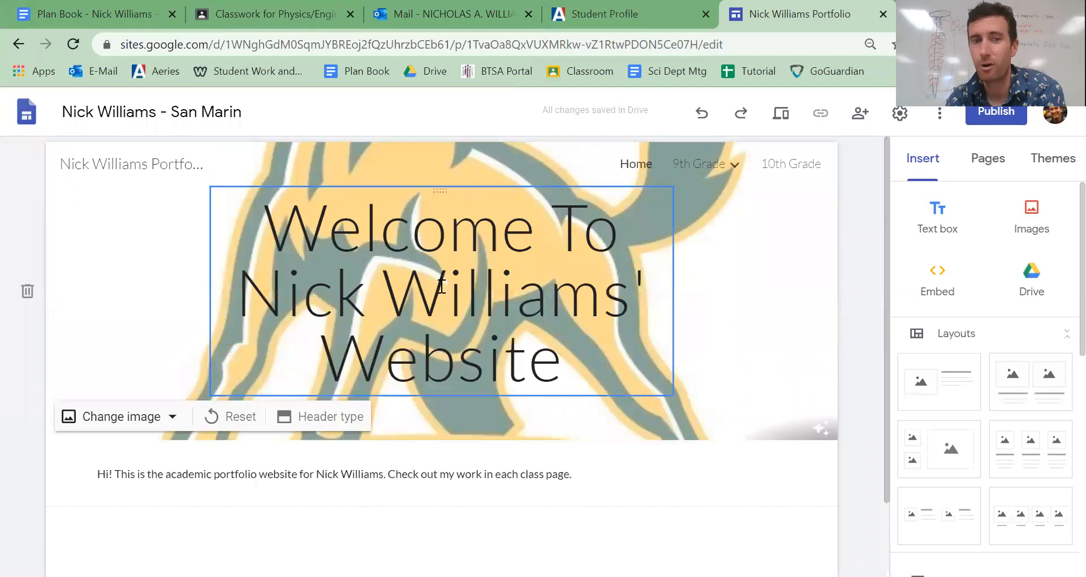
# - Try the Title only, Large banner and Cover header types on the Home page, and return the header to Banner
pyautogui.click(310, 417)
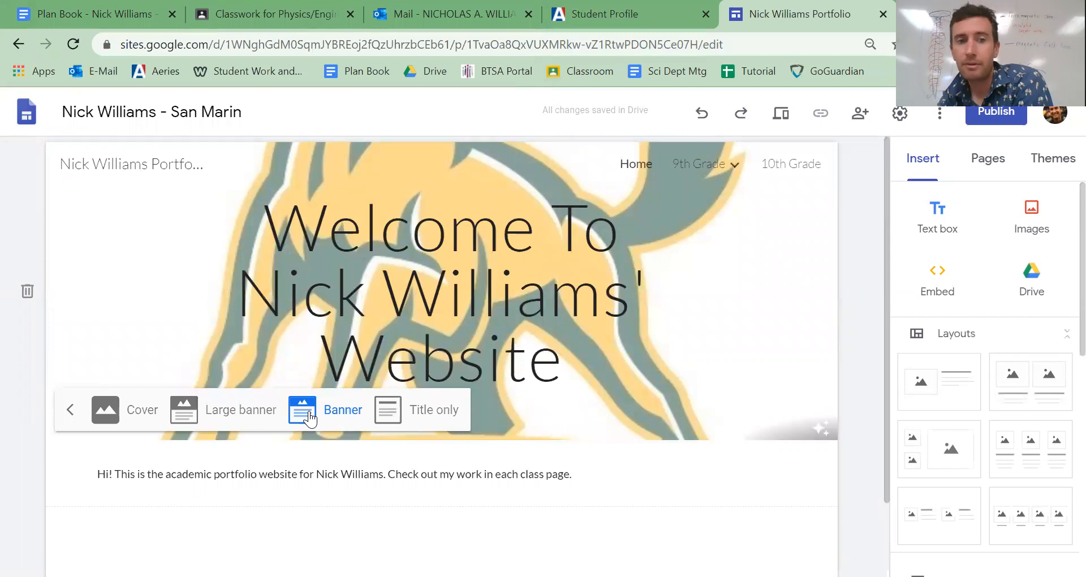
pyautogui.click(454, 422)
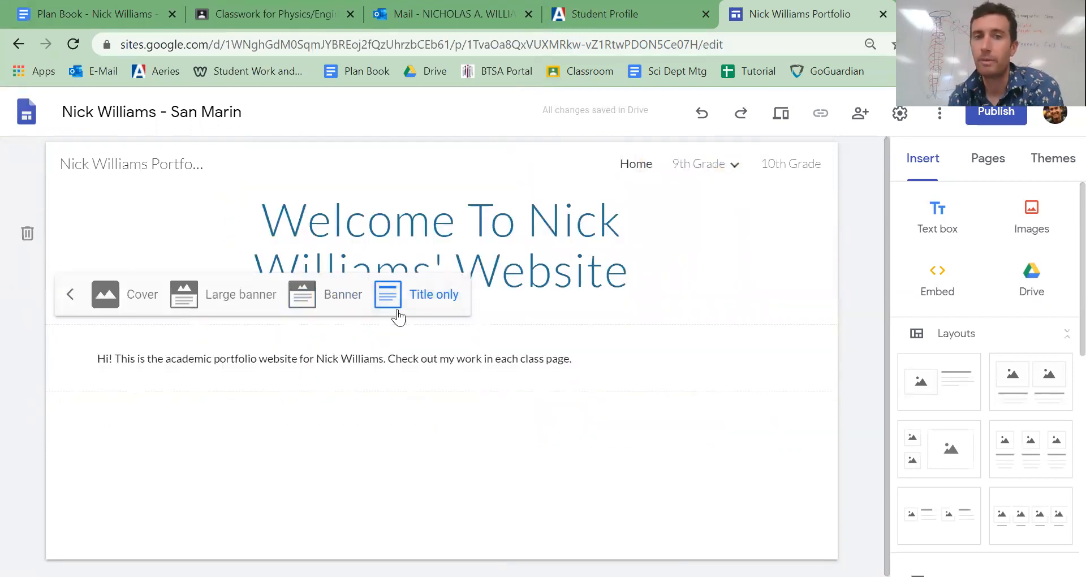
pyautogui.click(254, 297)
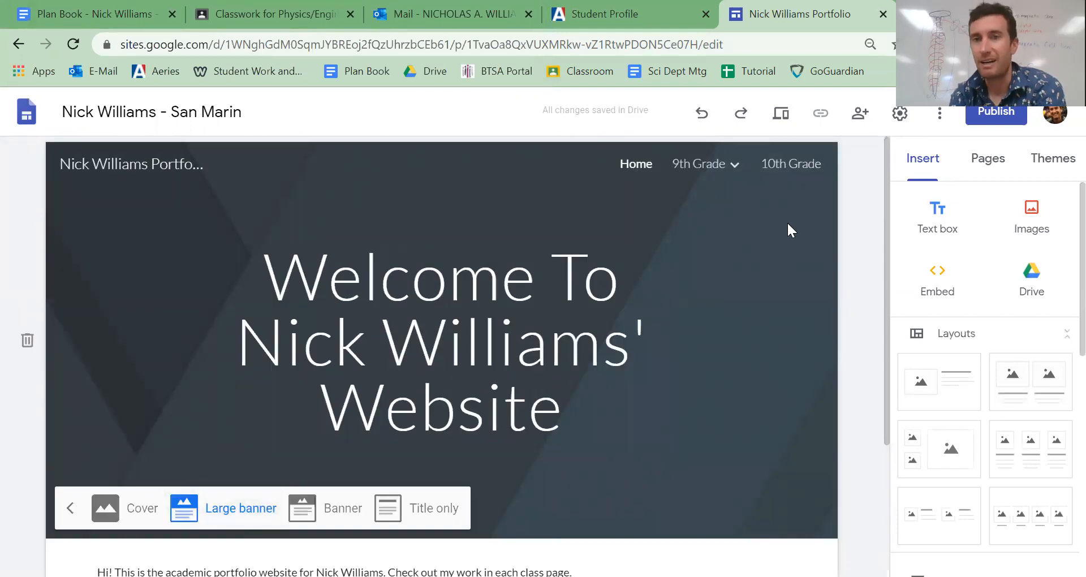
pyautogui.scroll(-3, 671, 433)
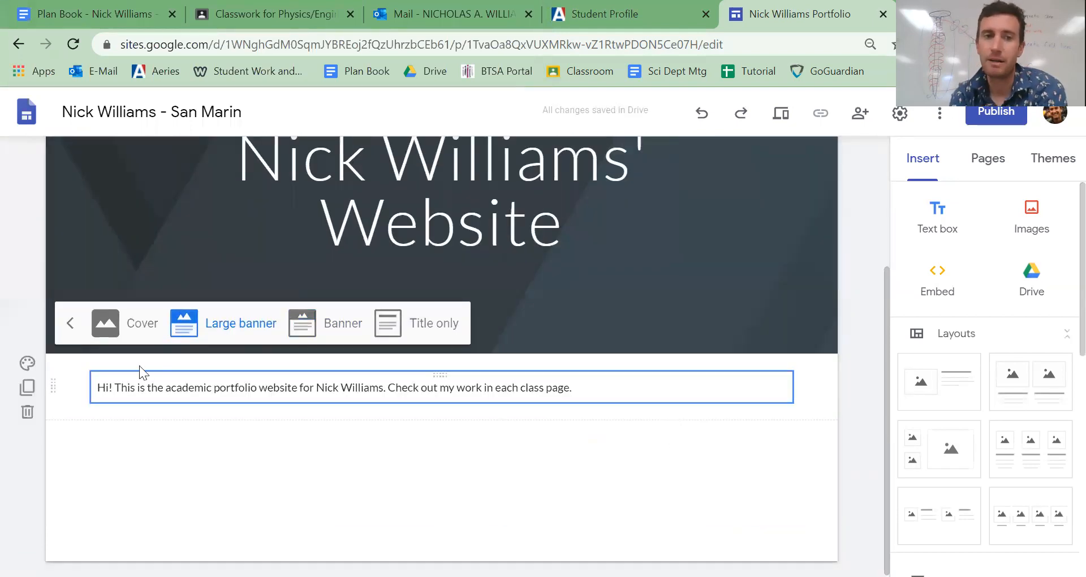
pyautogui.click(120, 329)
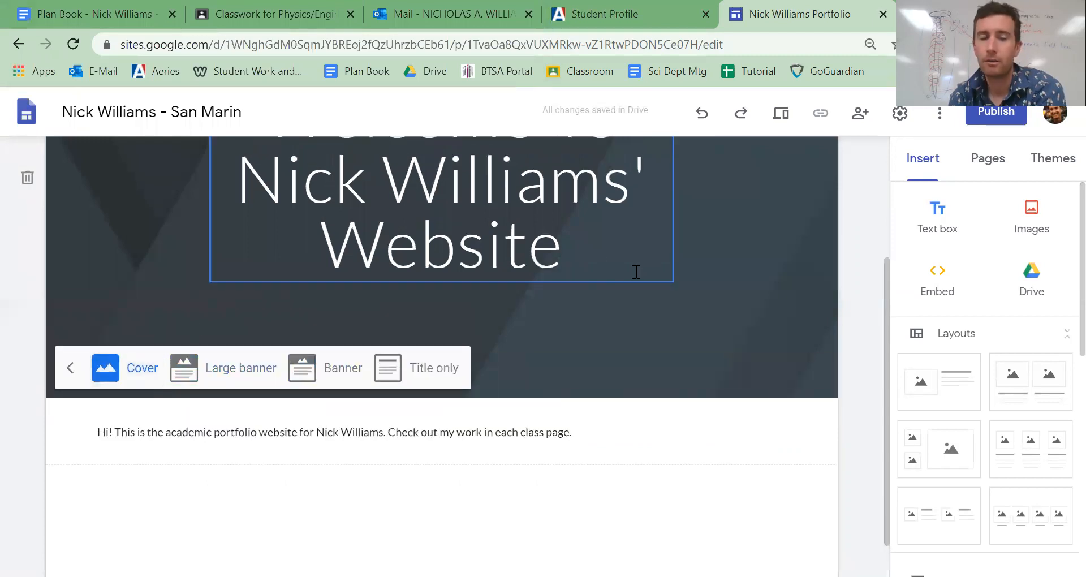
pyautogui.scroll(3, 634, 271)
pyautogui.scroll(-4, 636, 273)
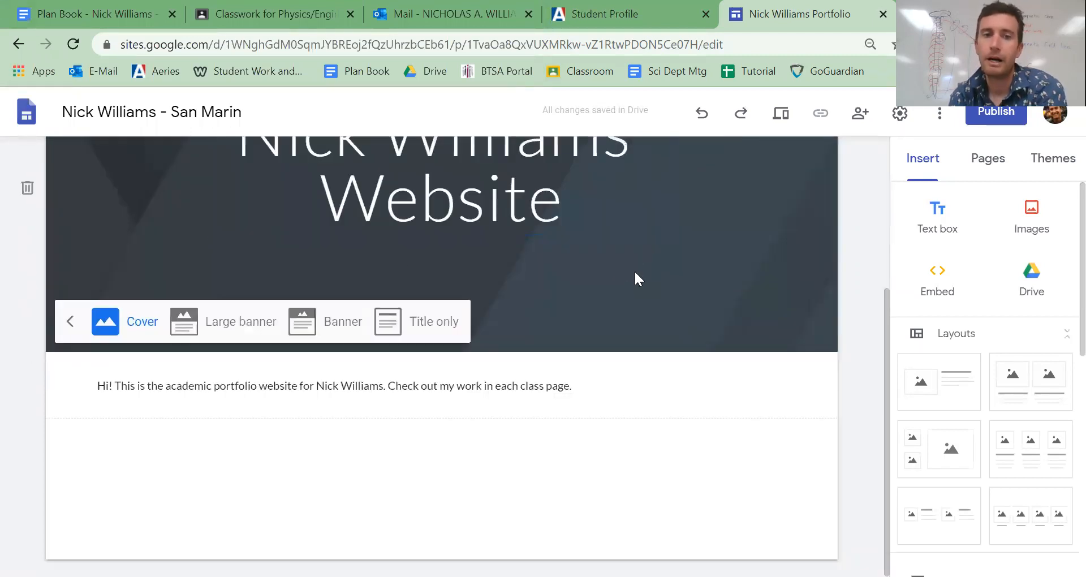
pyautogui.click(326, 340)
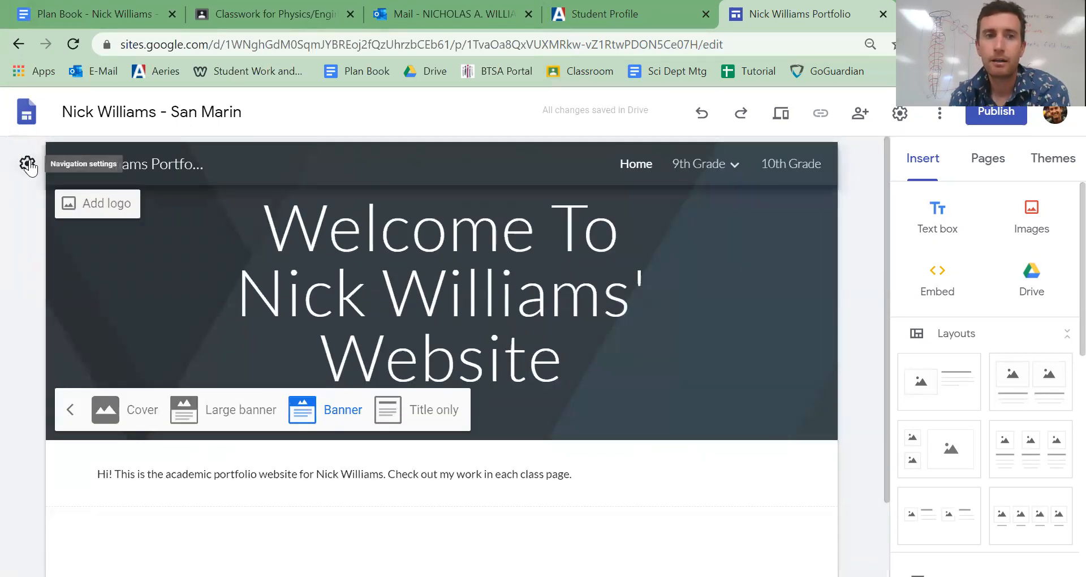
# - Set the site's navigation mode to Side in the navigation settings
pyautogui.click(28, 164)
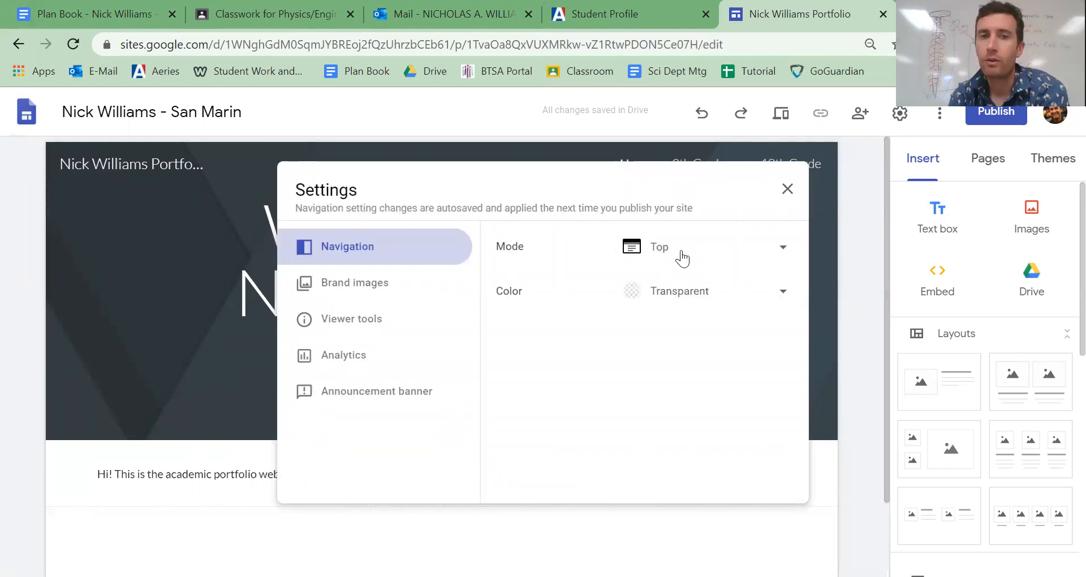
pyautogui.click(778, 251)
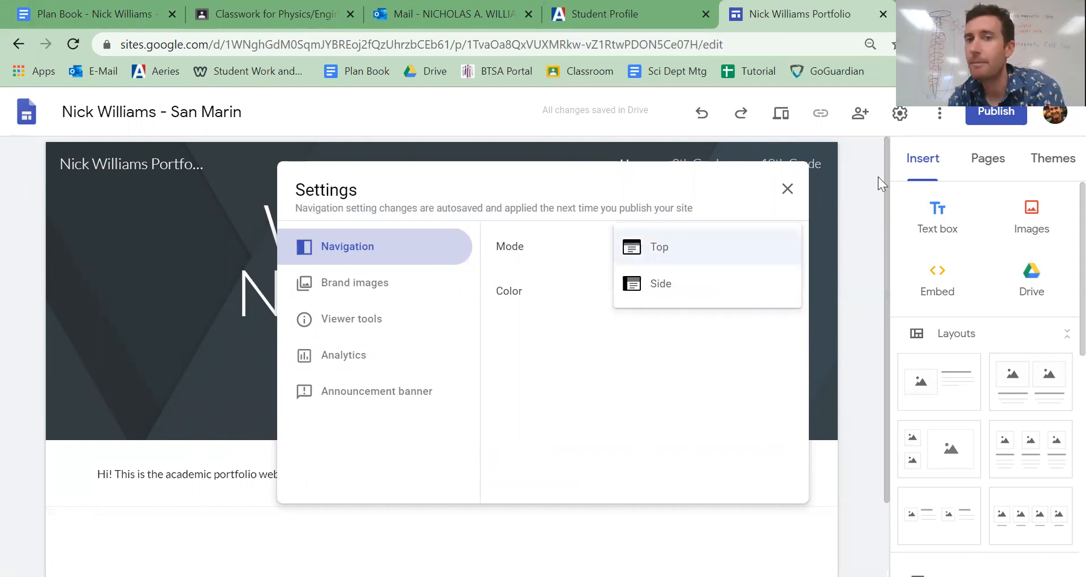
pyautogui.click(649, 289)
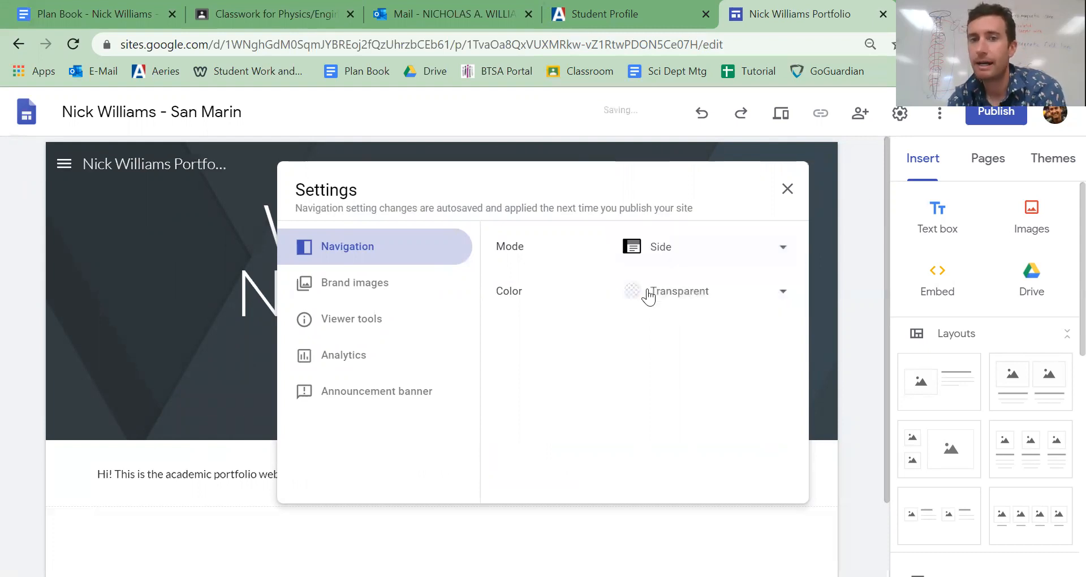
# - Close the settings and expand 9th Grade in the site's side navigation to check its nested pages
pyautogui.click(62, 166)
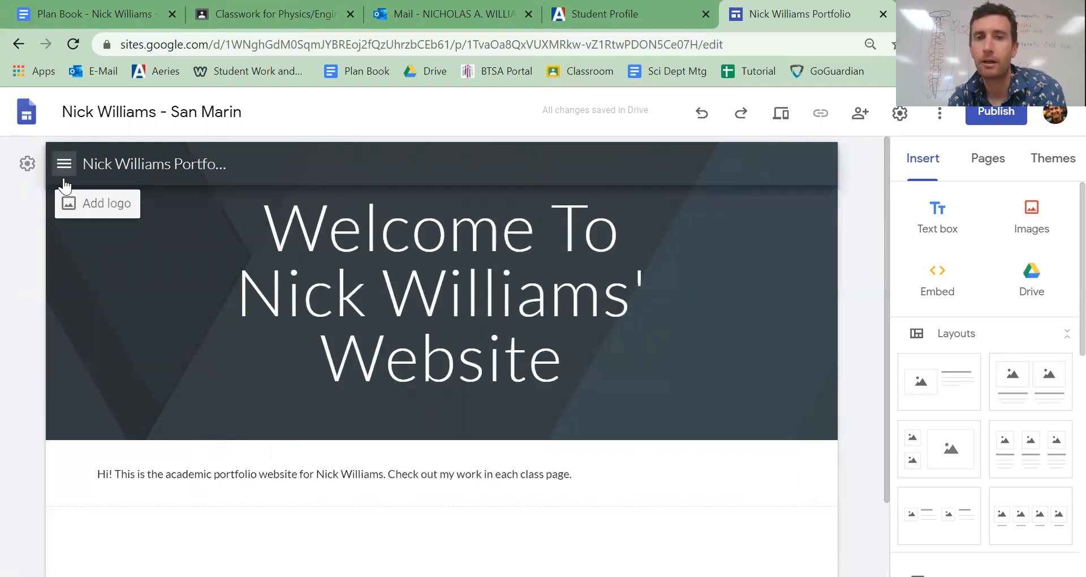
pyautogui.click(64, 166)
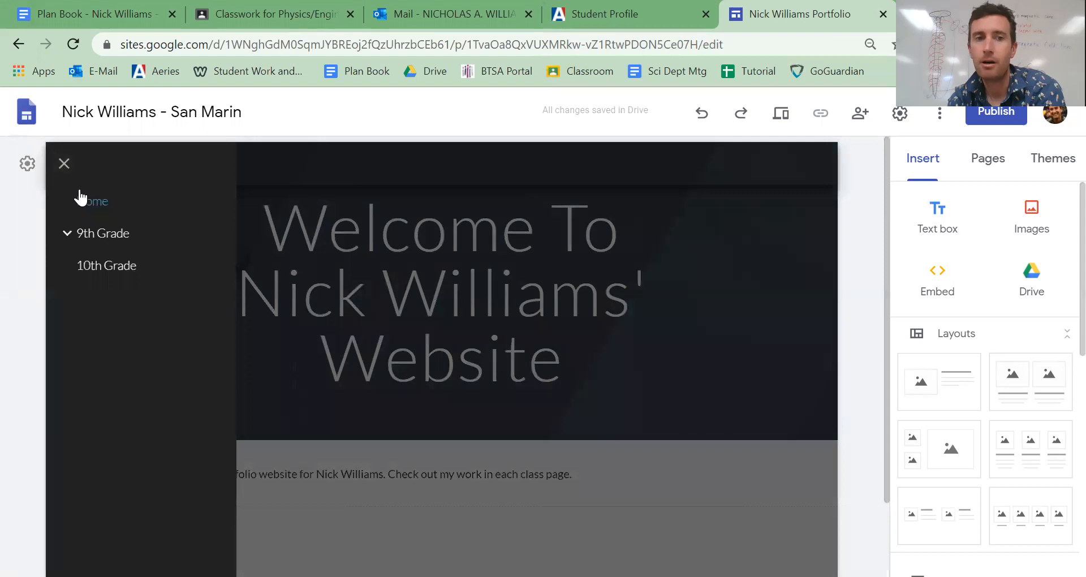
pyautogui.click(72, 237)
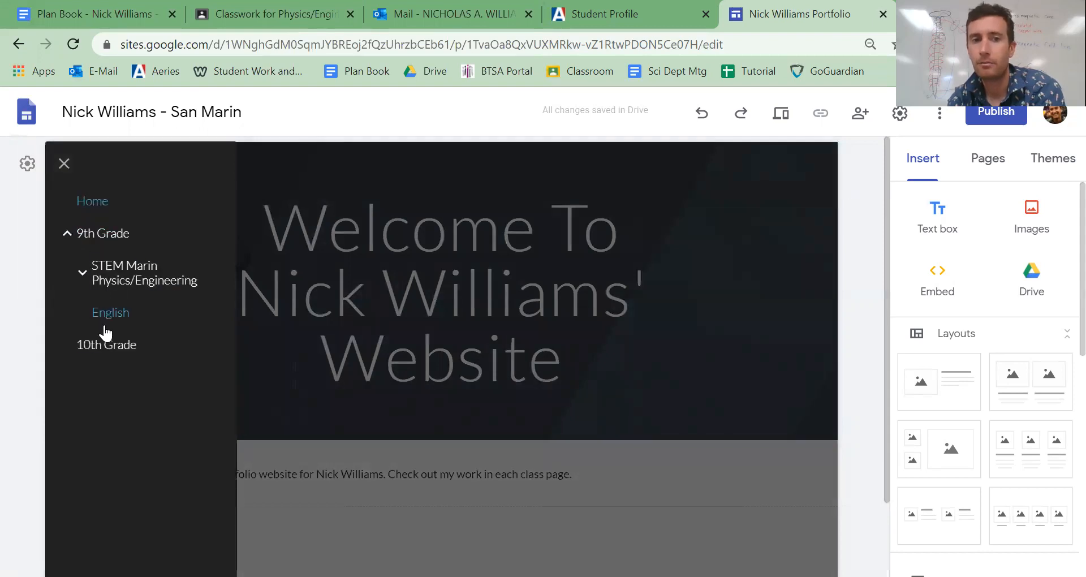
# - Check the navigation color options in the site settings, keeping Transparent, and close the settings
pyautogui.click(26, 164)
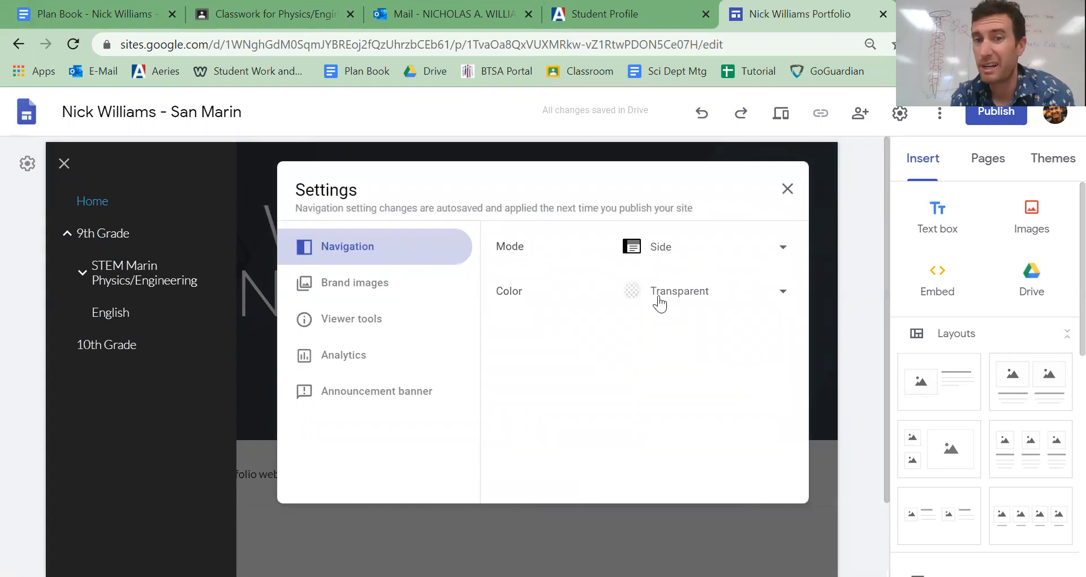
pyautogui.click(780, 294)
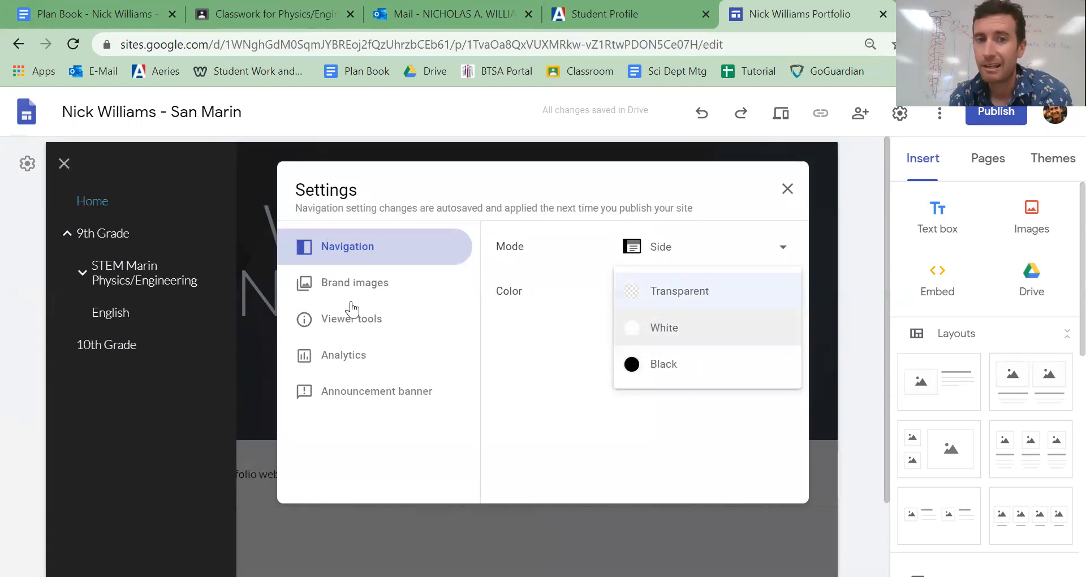
pyautogui.click(192, 504)
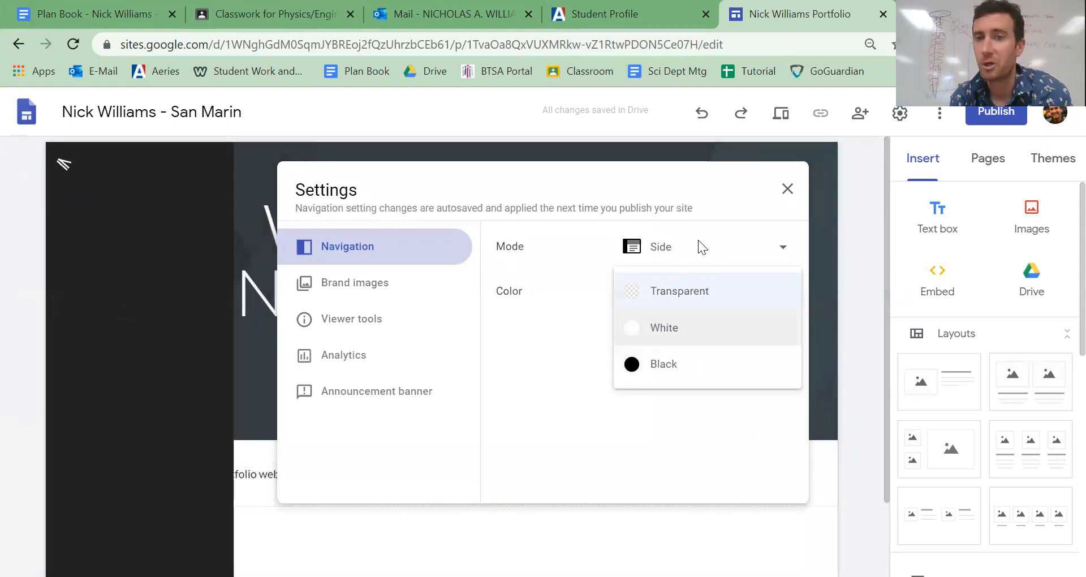
pyautogui.click(789, 190)
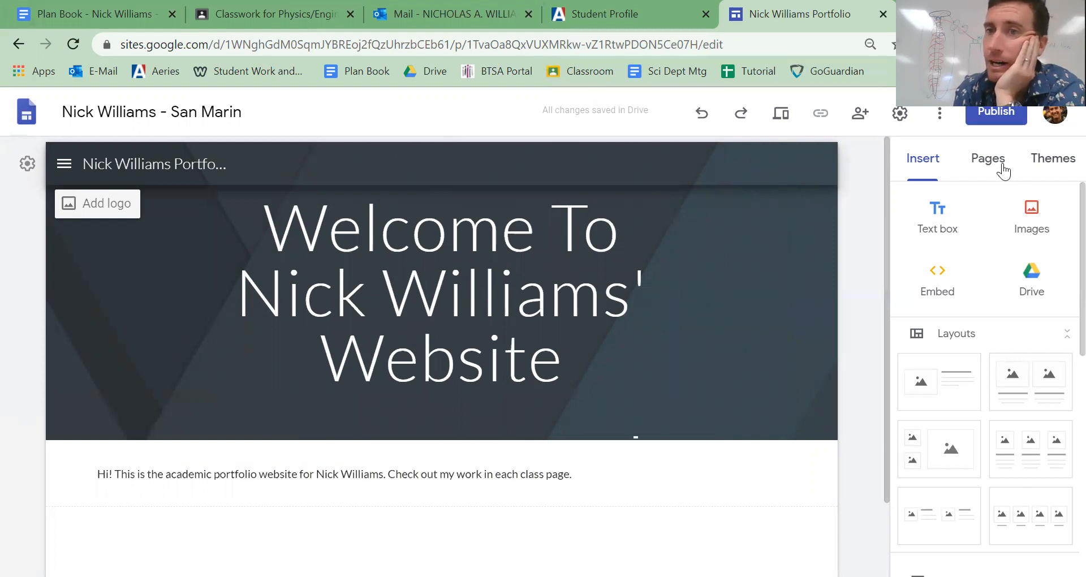
# - Apply the Impression theme to the site
pyautogui.click(1044, 164)
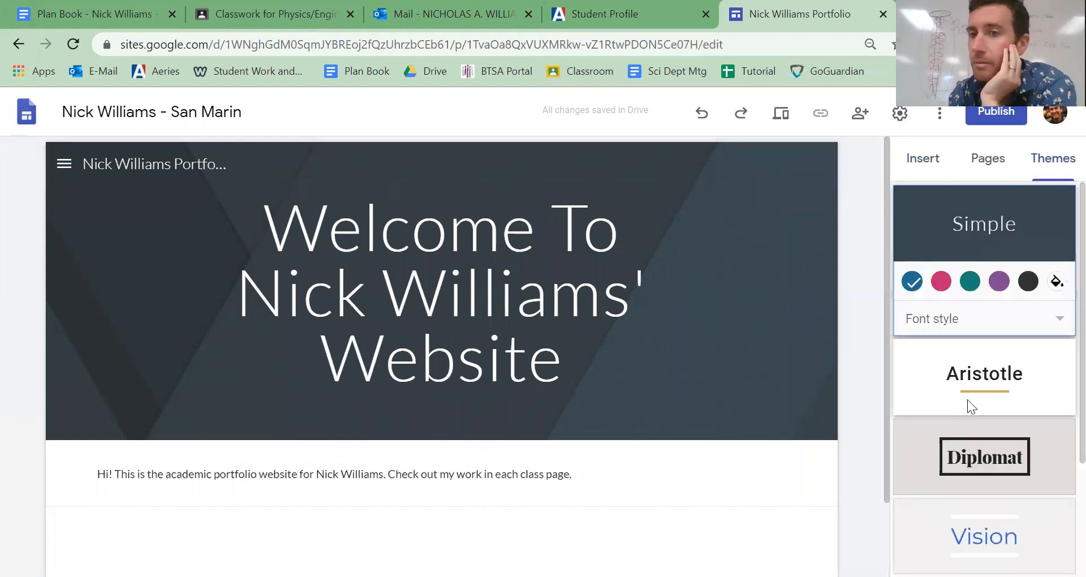
pyautogui.scroll(-3, 977, 516)
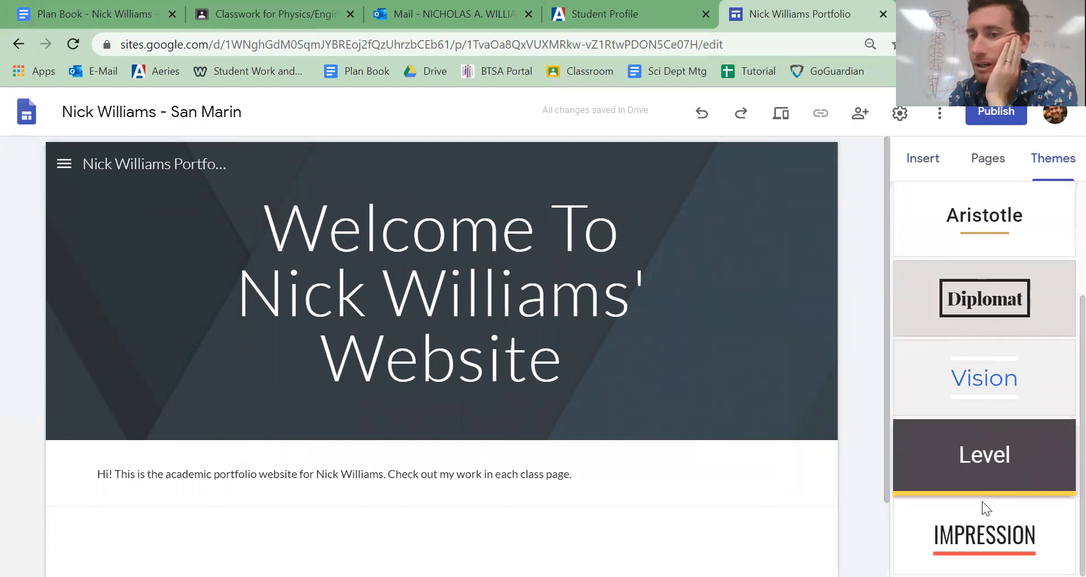
pyautogui.click(985, 525)
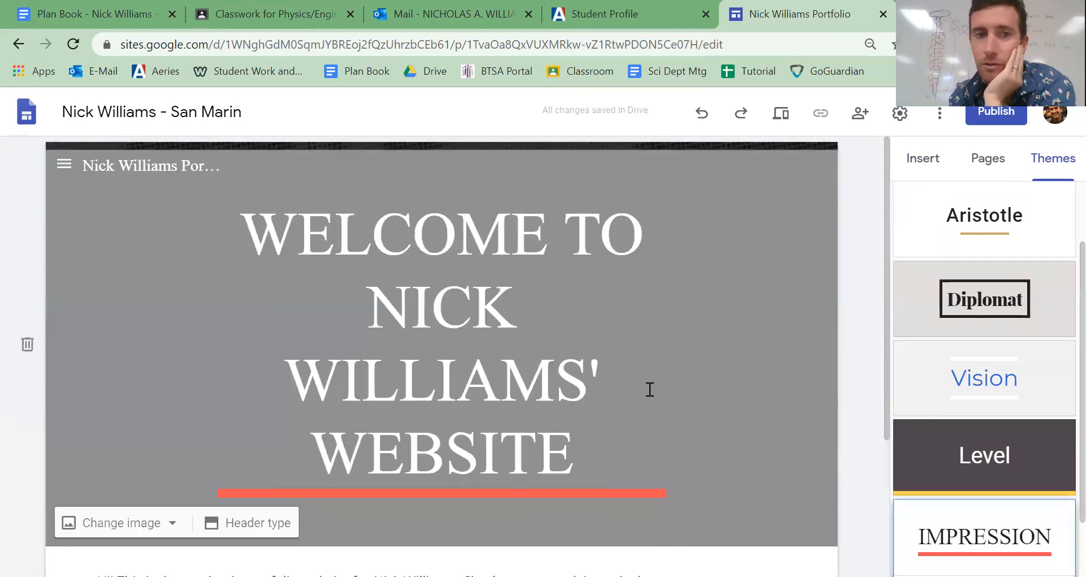
pyautogui.click(649, 390)
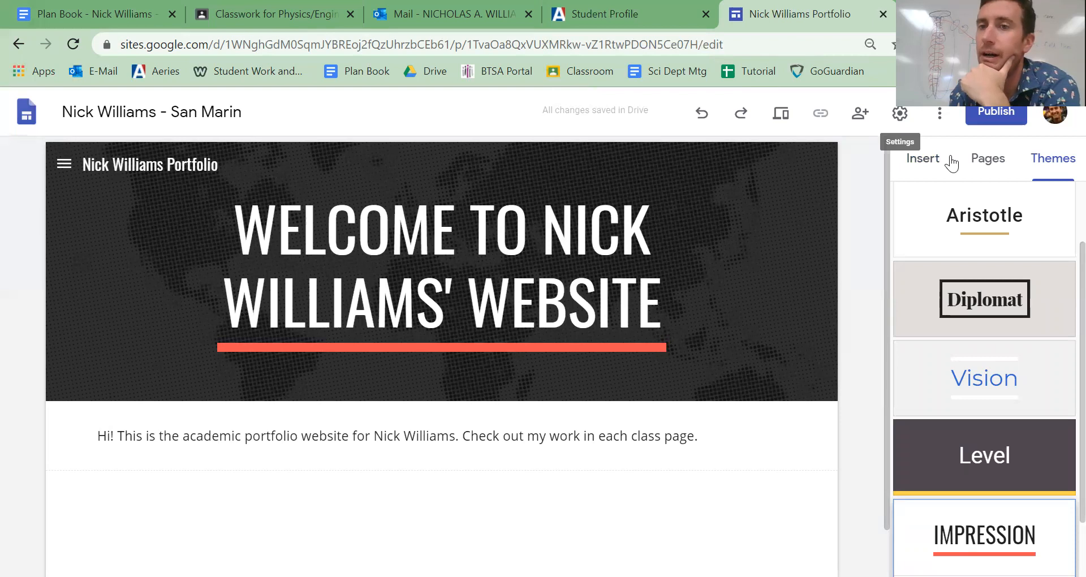
# - Hide the 10th Grade page from the site navigation and check its option for showing it again
pyautogui.click(986, 159)
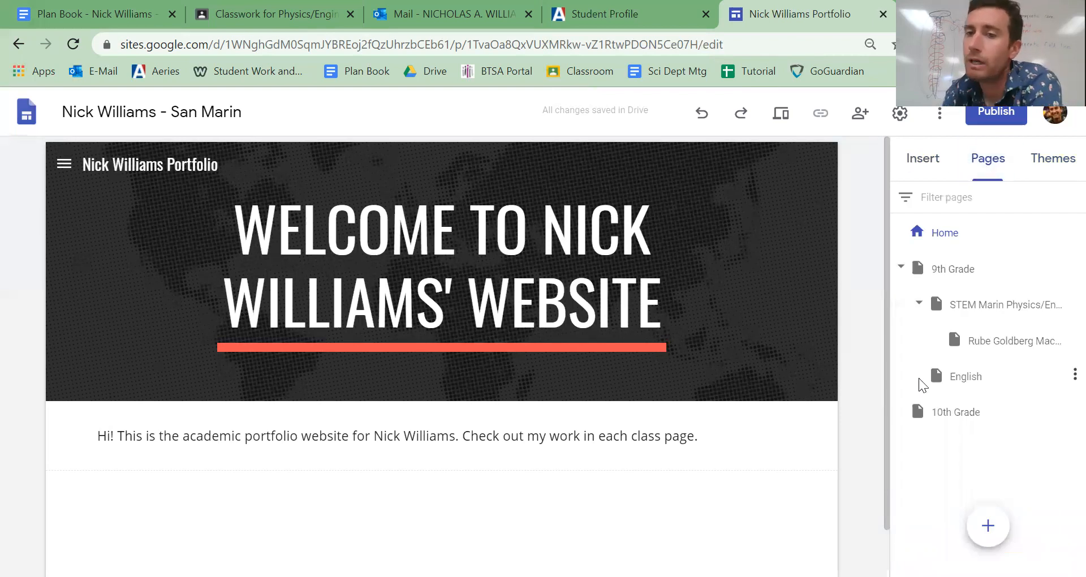
pyautogui.click(1065, 411)
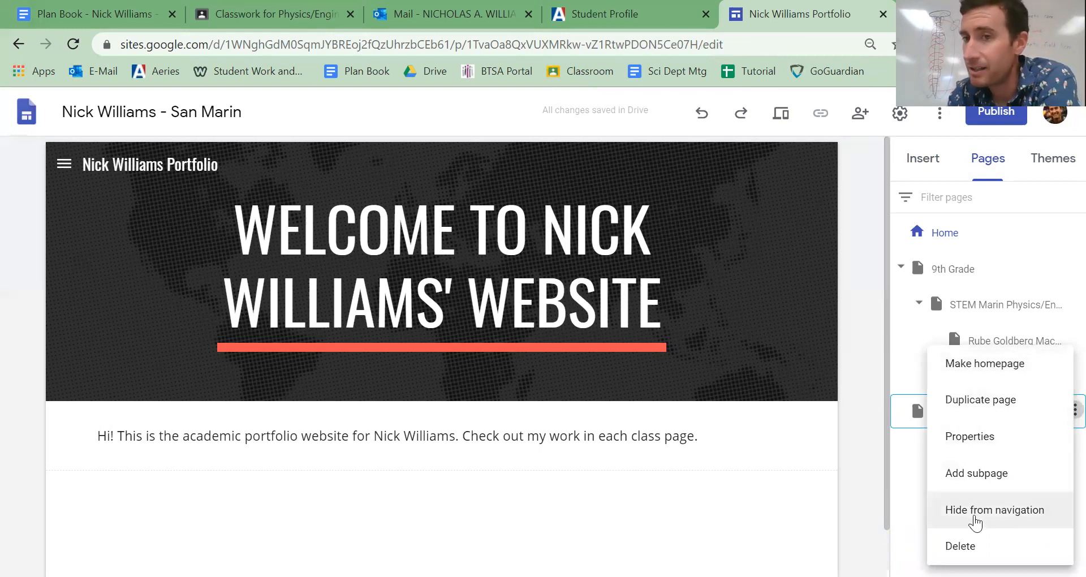
pyautogui.click(975, 522)
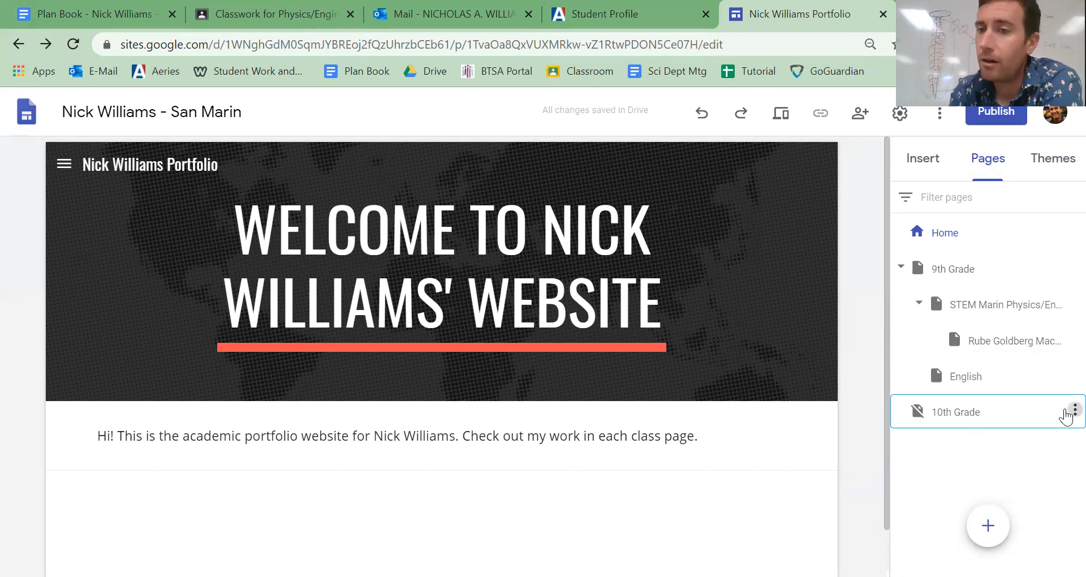
pyautogui.click(1069, 412)
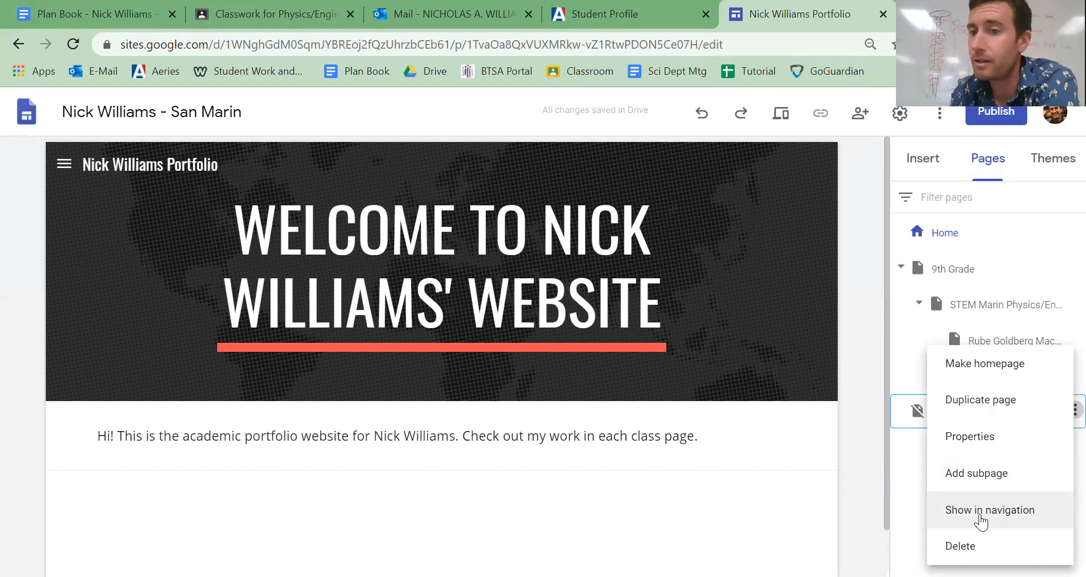
pyautogui.click(905, 473)
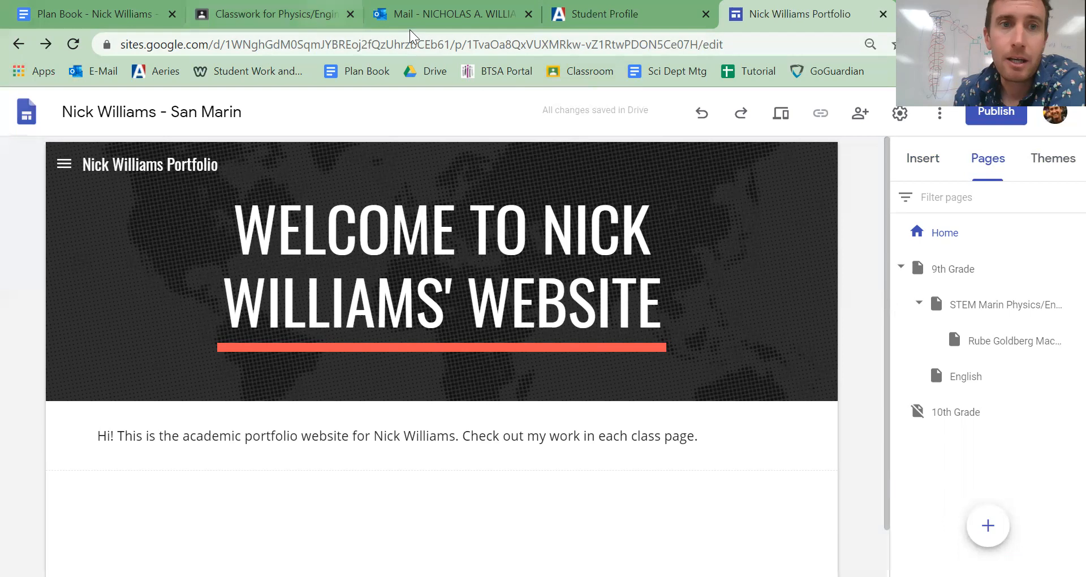
# - Switch to the Google Classroom question and delete Power San Marin from its list of projects
pyautogui.click(286, 14)
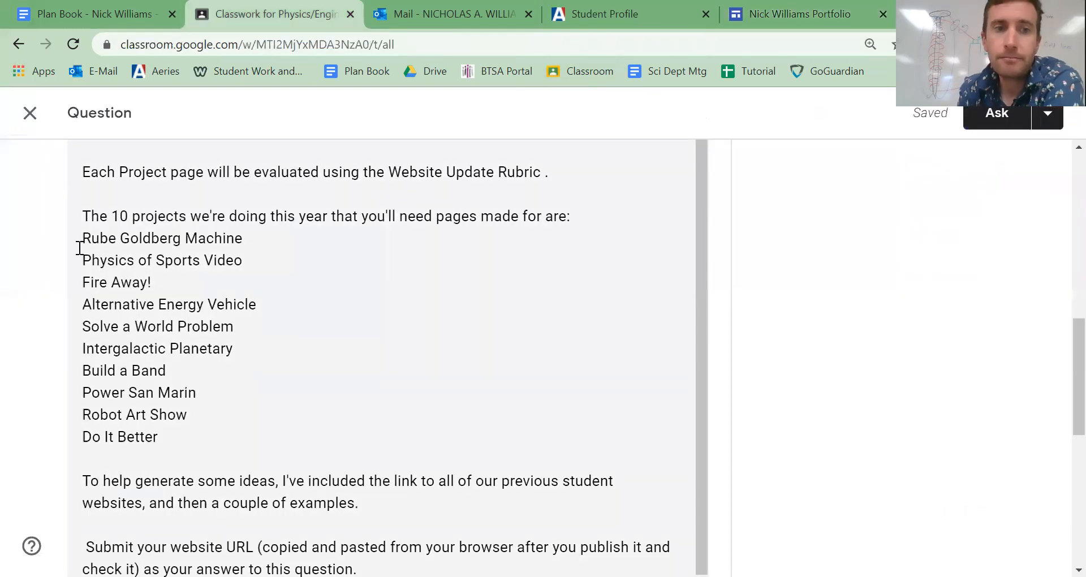
pyautogui.moveTo(82, 243); pyautogui.dragTo(170, 440)
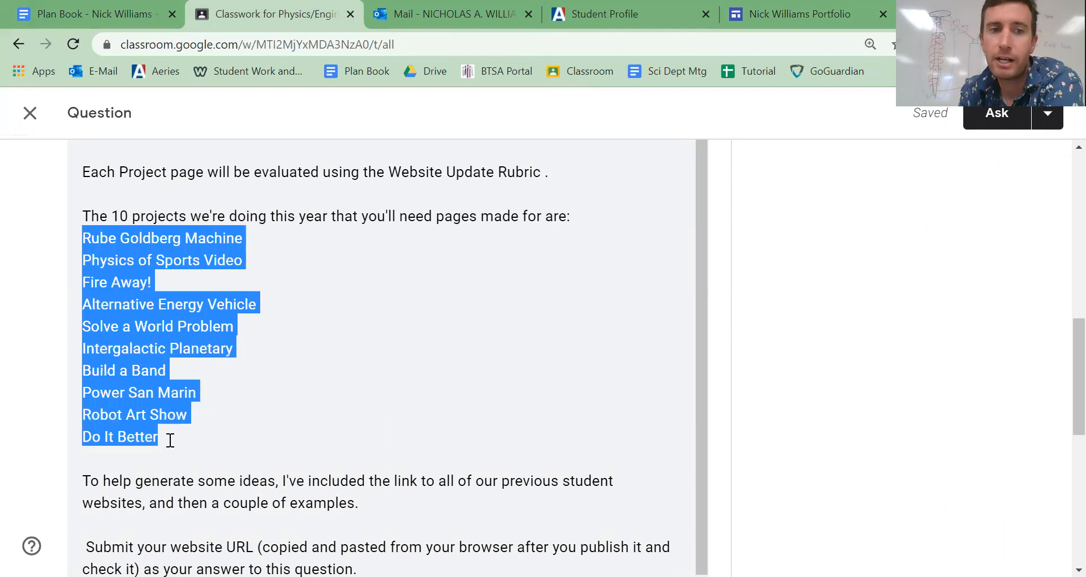
pyautogui.click(209, 393)
pyautogui.moveTo(209, 393); pyautogui.dragTo(81, 392)
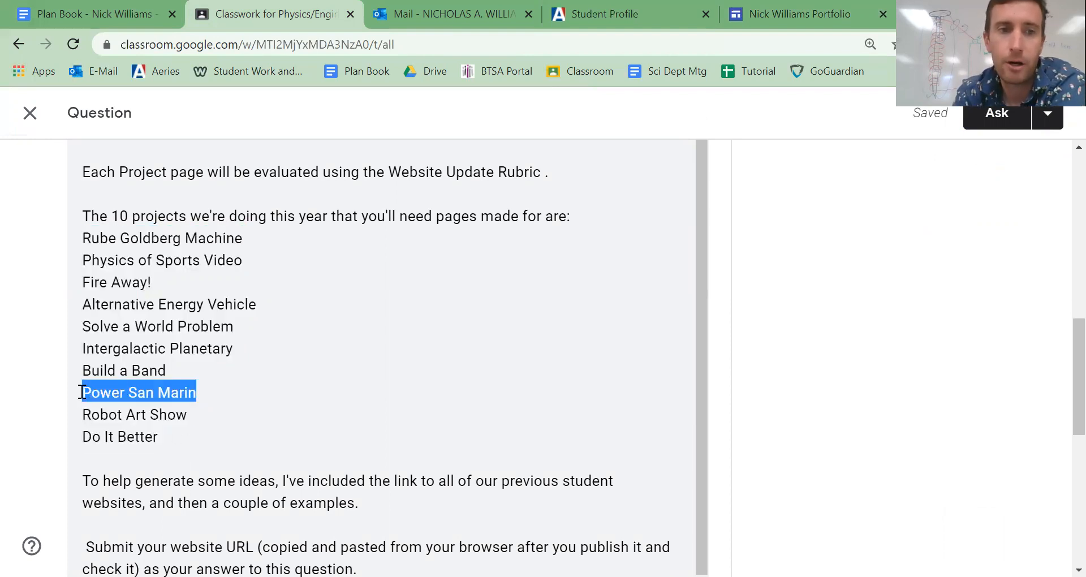
pyautogui.press('BackSpace')
# - Add STEM Outdoor Space to the question's project list, on its own line between Intergalactic Planetary and Build a Band
pyautogui.scroll(-4, 82, 396)
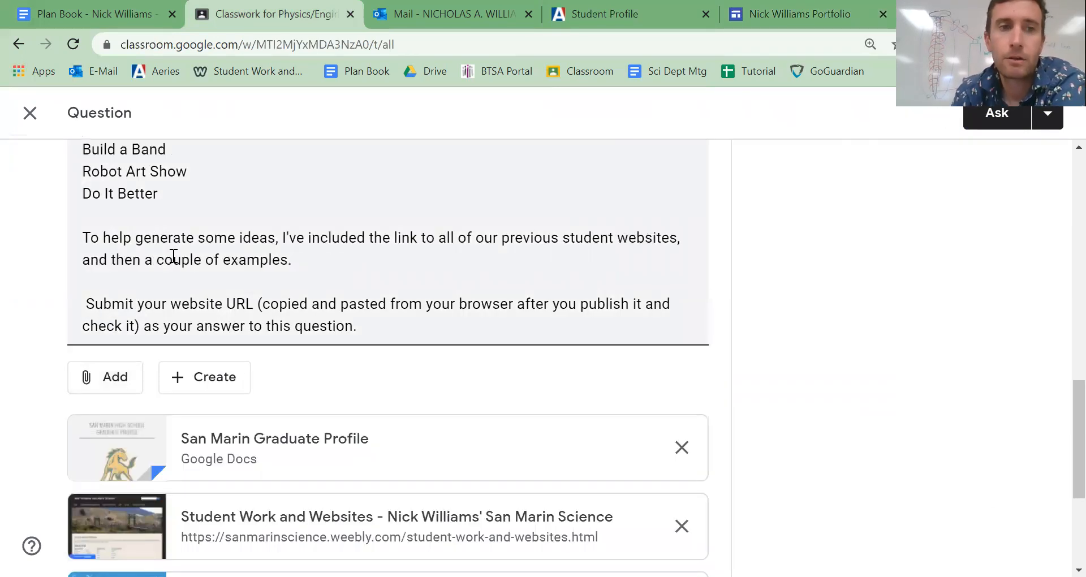
pyautogui.scroll(3, 170, 253)
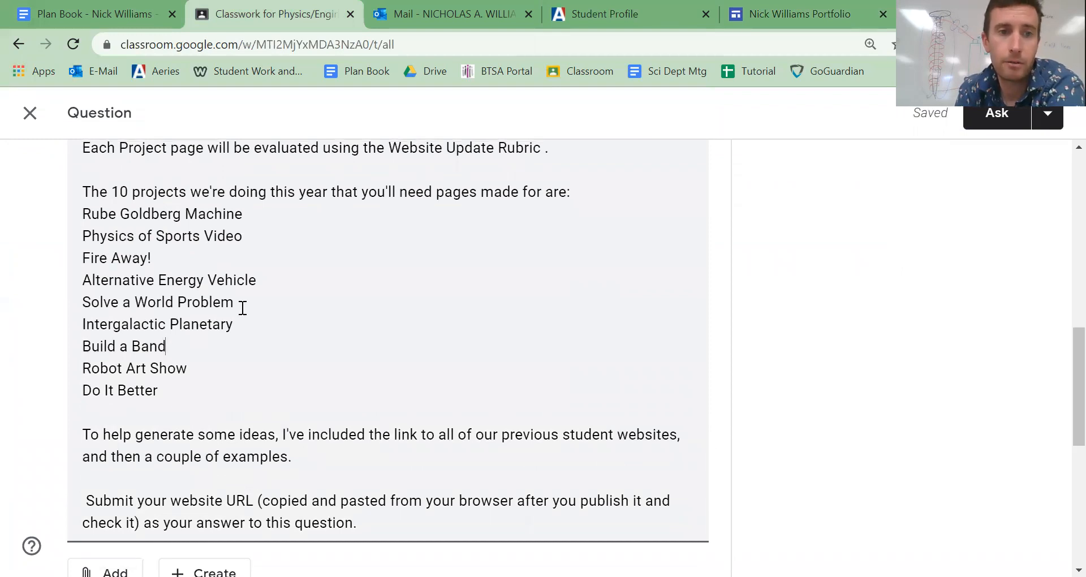
pyautogui.scroll(-3, 242, 321)
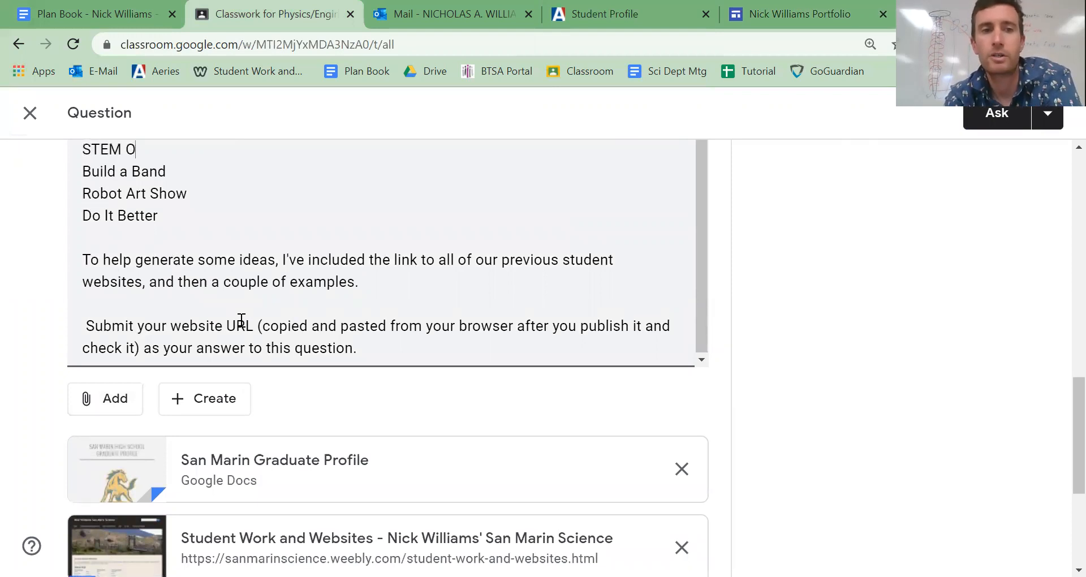
pyautogui.write('Space')
pyautogui.click(442, 328)
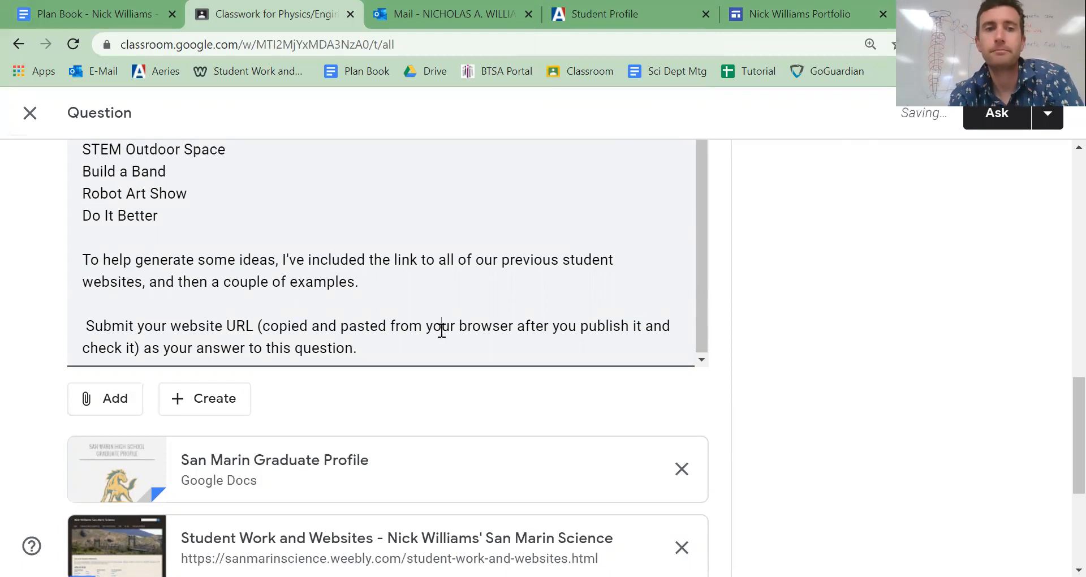
pyautogui.scroll(4, 401, 276)
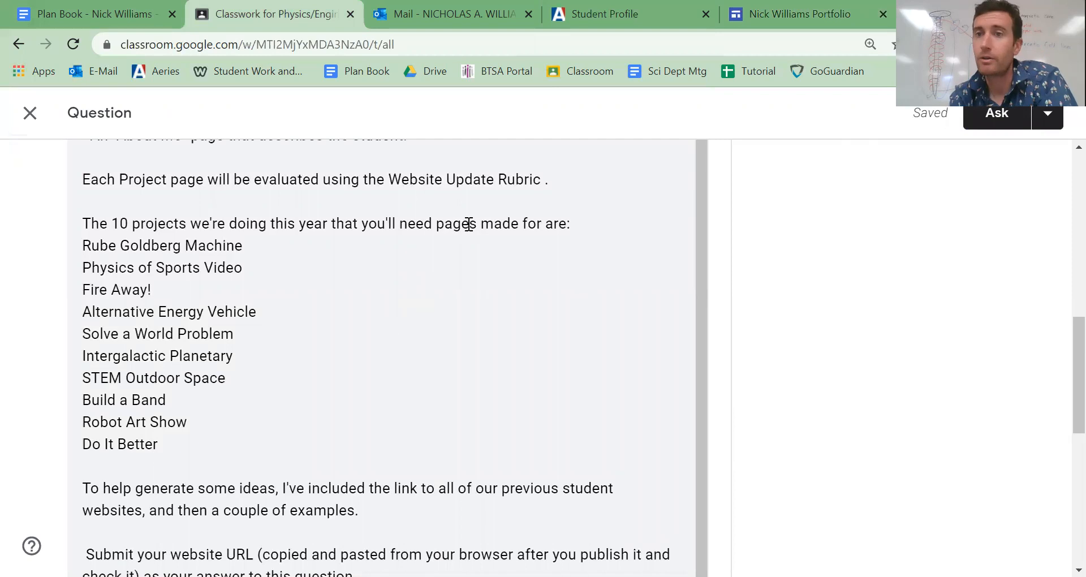
# - Return to the portfolio in Google Sites, review the Viewer tools in the site settings and close them
pyautogui.hotkey('ctrl', '5')
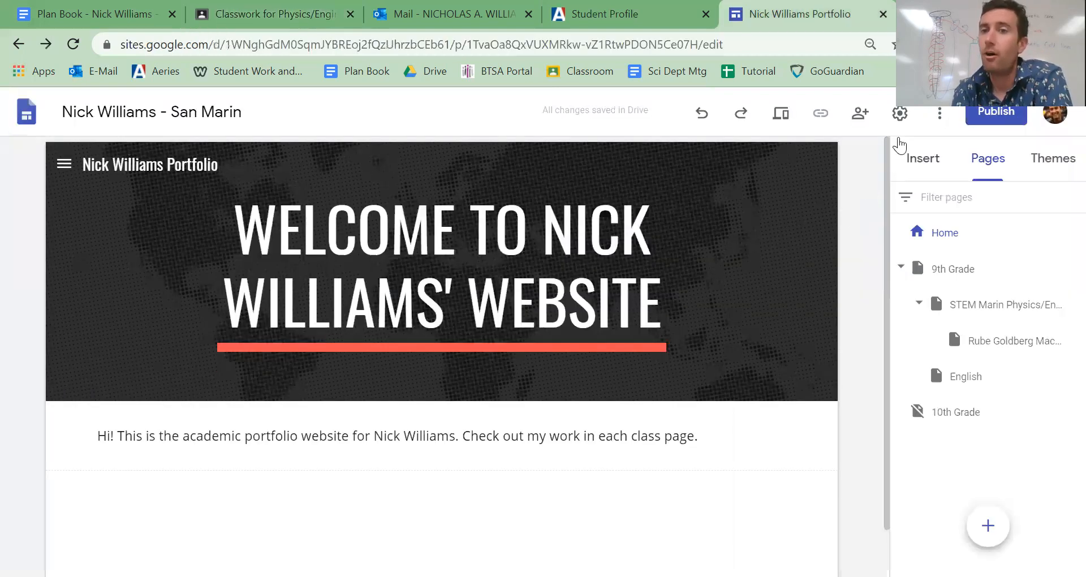
pyautogui.click(900, 114)
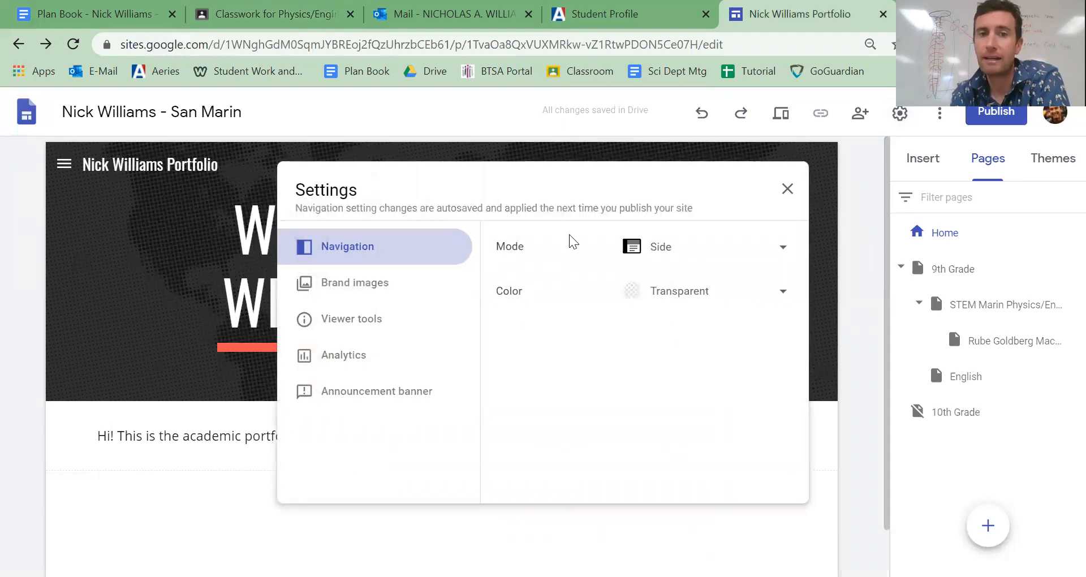
pyautogui.click(367, 328)
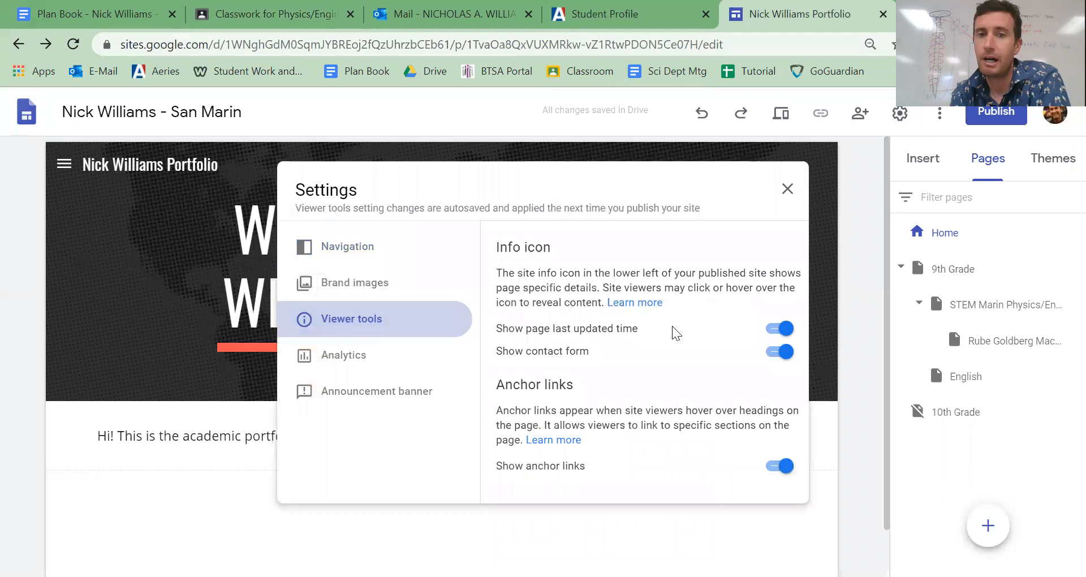
pyautogui.click(507, 151)
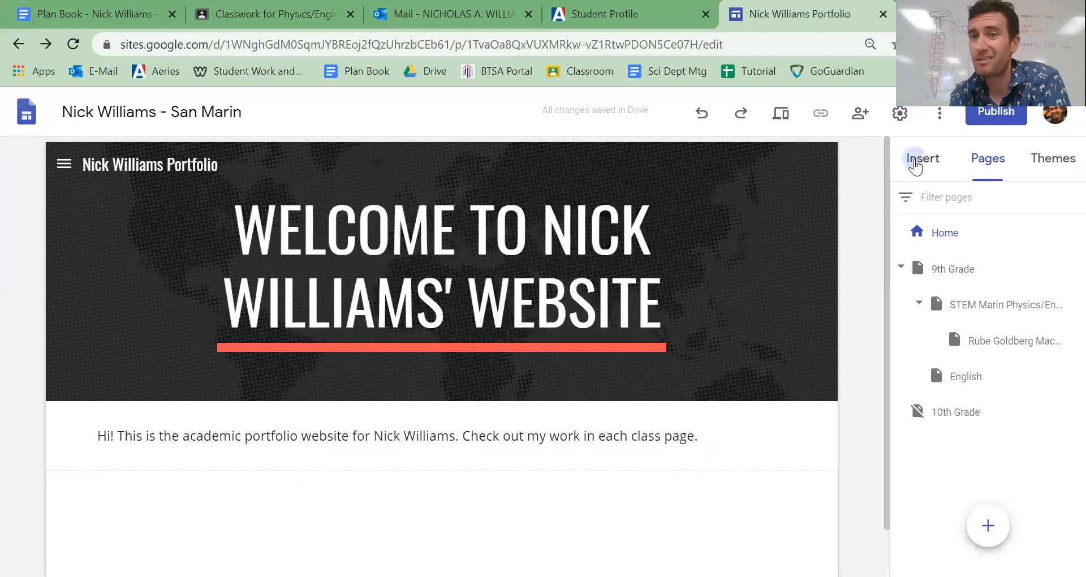
# - Look through the elements that can be inserted on a page, from text boxes and layouts to YouTube, Docs and Charts
pyautogui.click(920, 158)
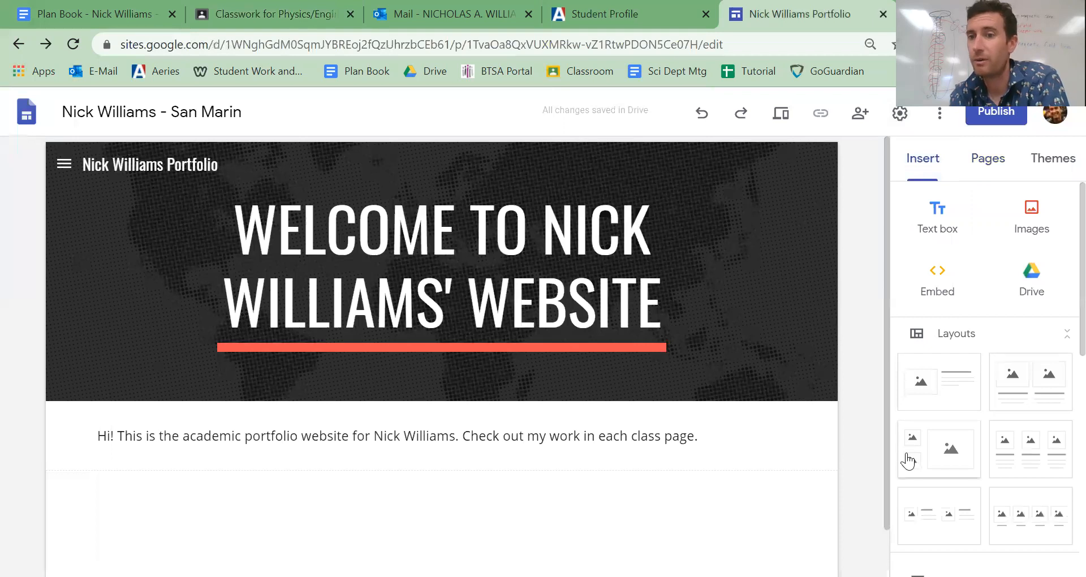
pyautogui.scroll(-4, 1019, 430)
pyautogui.scroll(-3, 1019, 430)
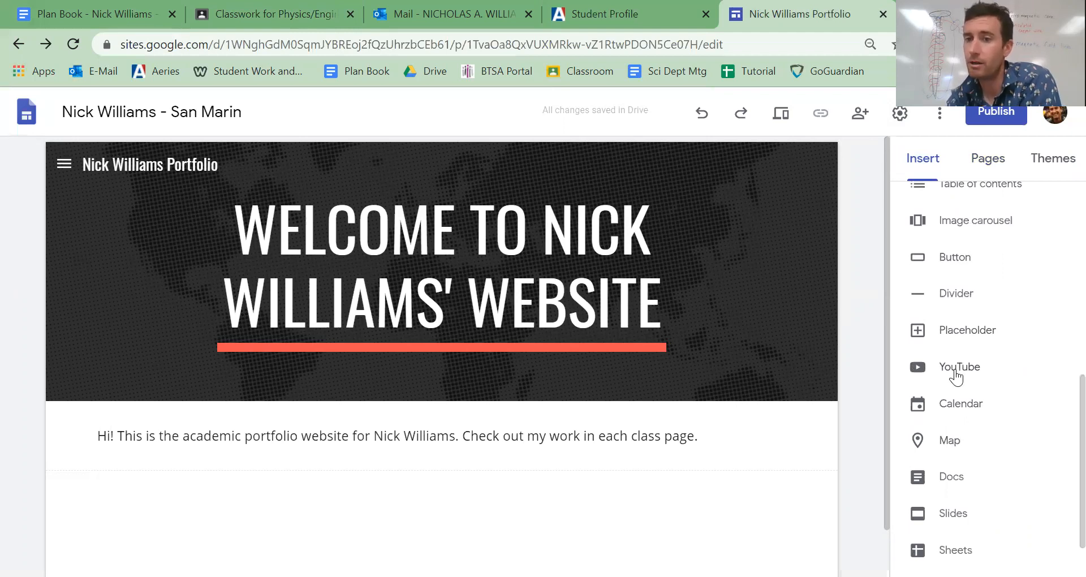
pyautogui.scroll(-1, 965, 398)
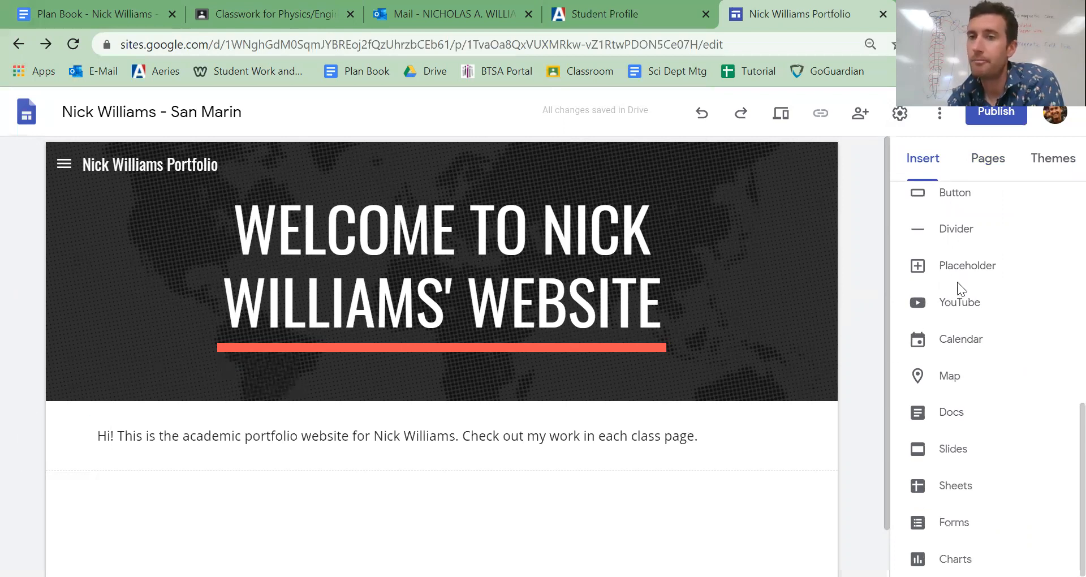
pyautogui.scroll(3, 957, 282)
pyautogui.scroll(6, 957, 283)
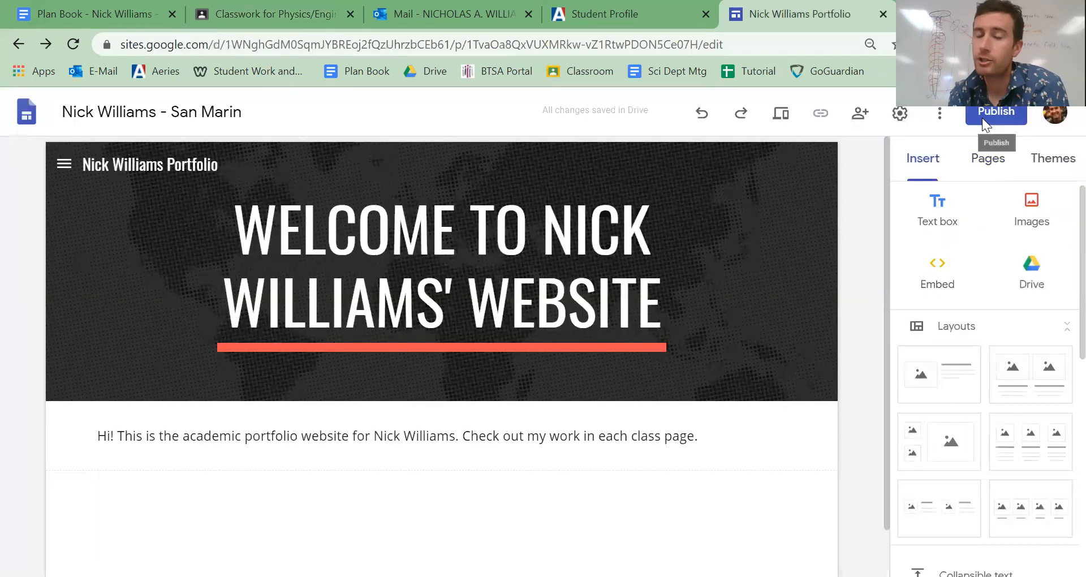
# - Start publishing the site and set its web address to the owner's full name without hyphens, followed by sanmarin
pyautogui.click(983, 118)
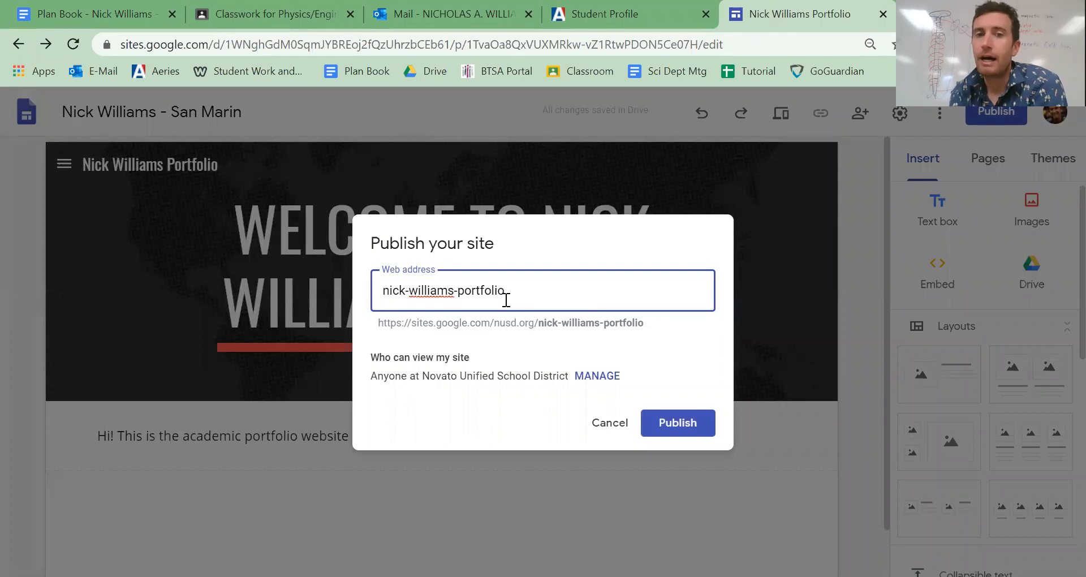
pyautogui.click(383, 293)
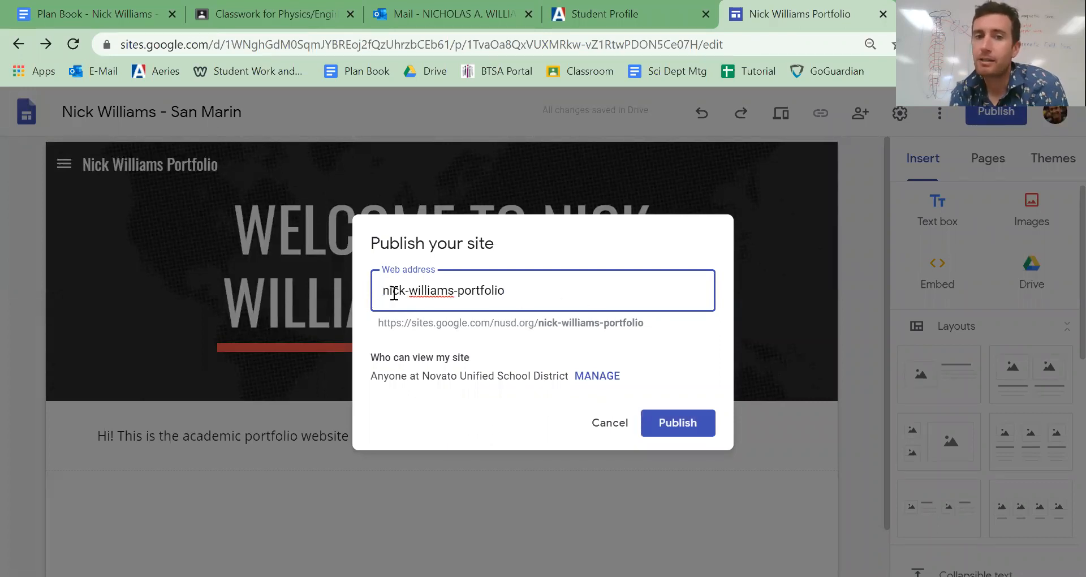
pyautogui.click(408, 292)
pyautogui.press('BackSpace')
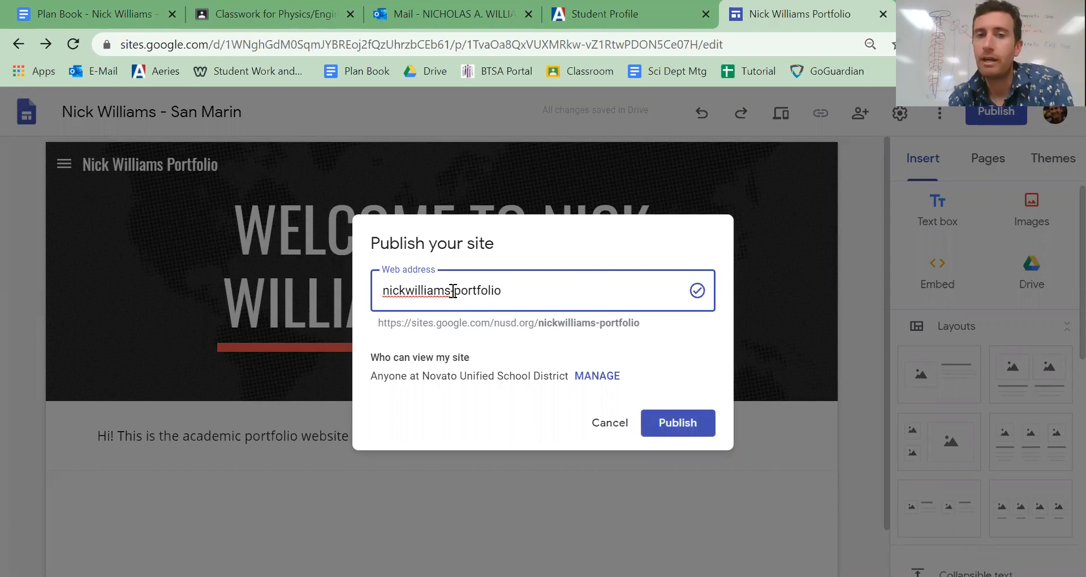
pyautogui.moveTo(450, 291); pyautogui.dragTo(501, 291)
pyautogui.write('san')
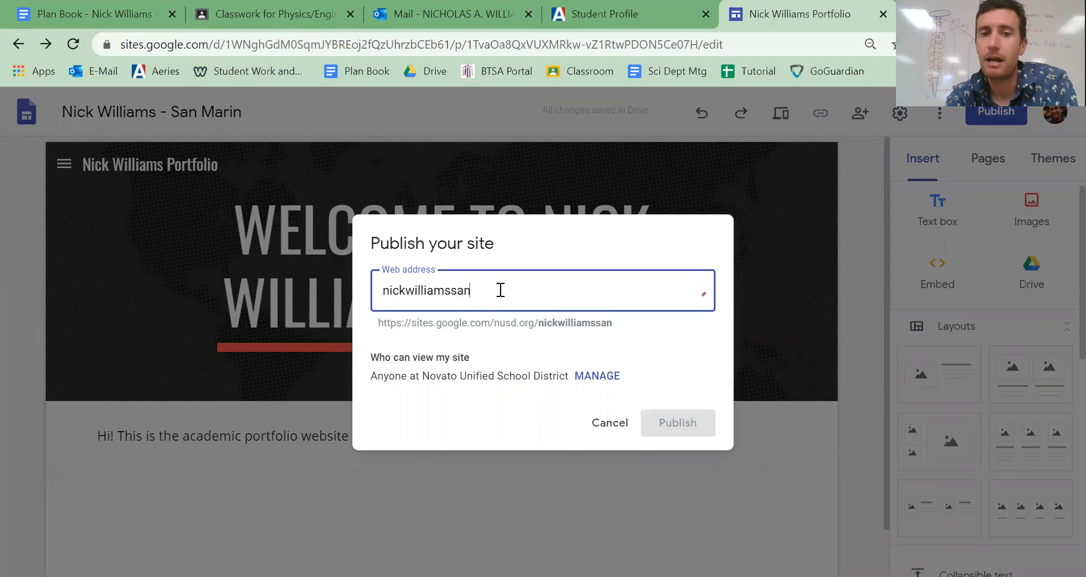
pyautogui.write('marin')
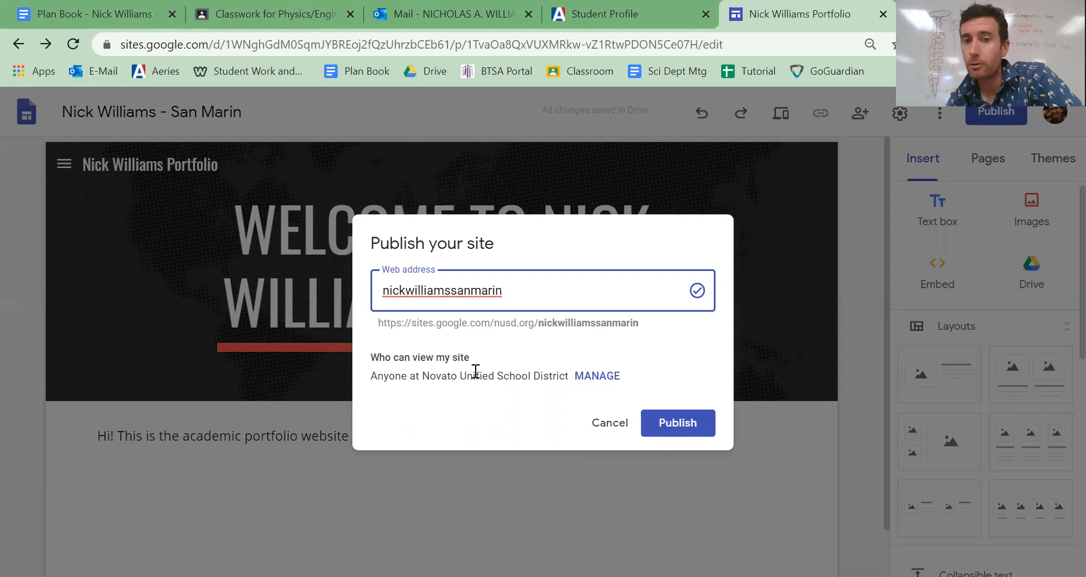
# - Open the management of who can view the site, check the settings for sharing with people, and return to the sharing options
pyautogui.click(610, 377)
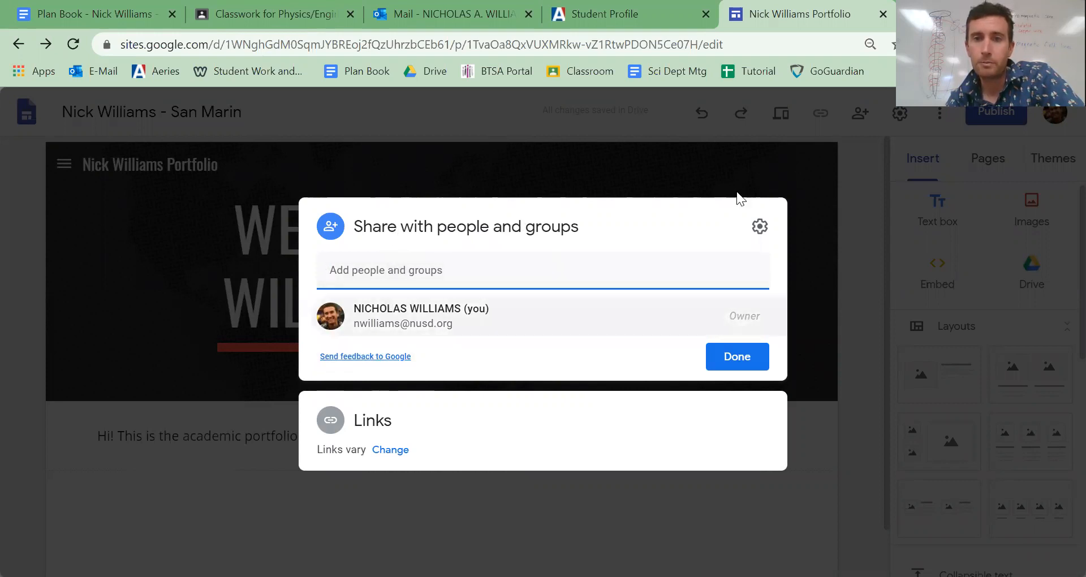
pyautogui.click(761, 227)
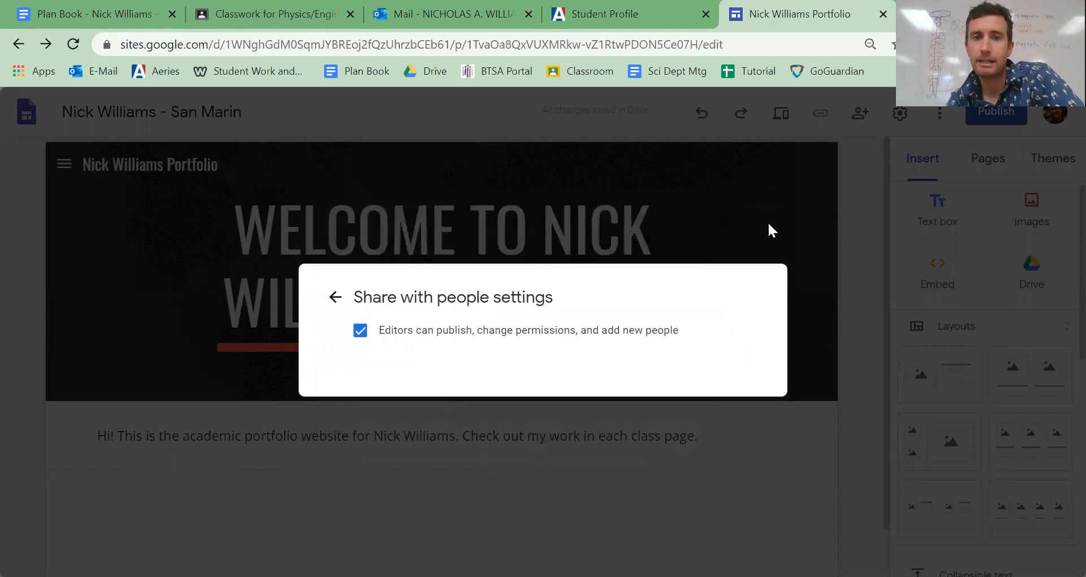
pyautogui.click(334, 299)
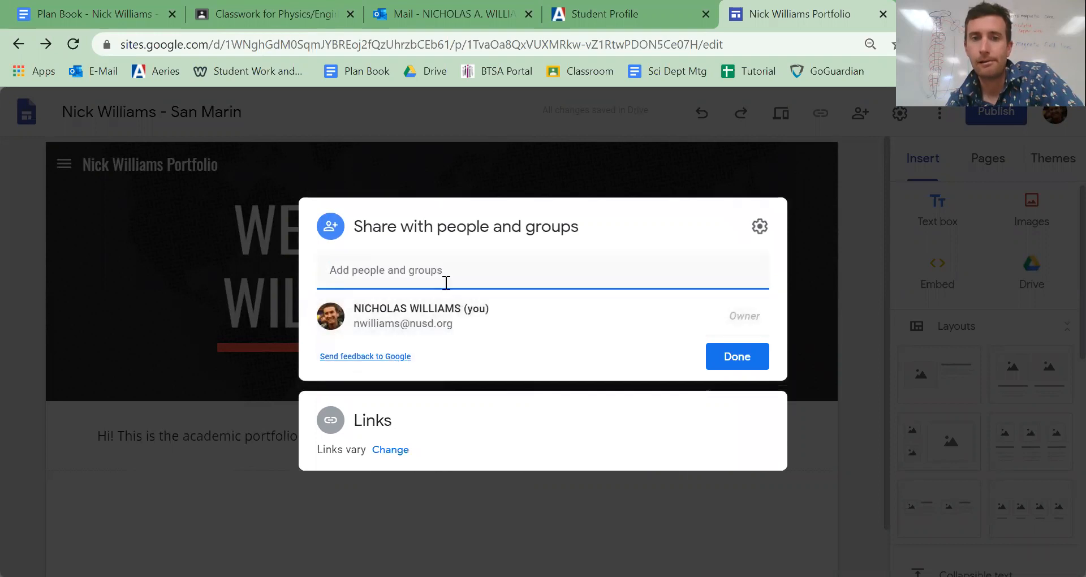
# - Change the published site's link access to Public, dismiss the link sharing tip, and publish the site
pyautogui.click(381, 453)
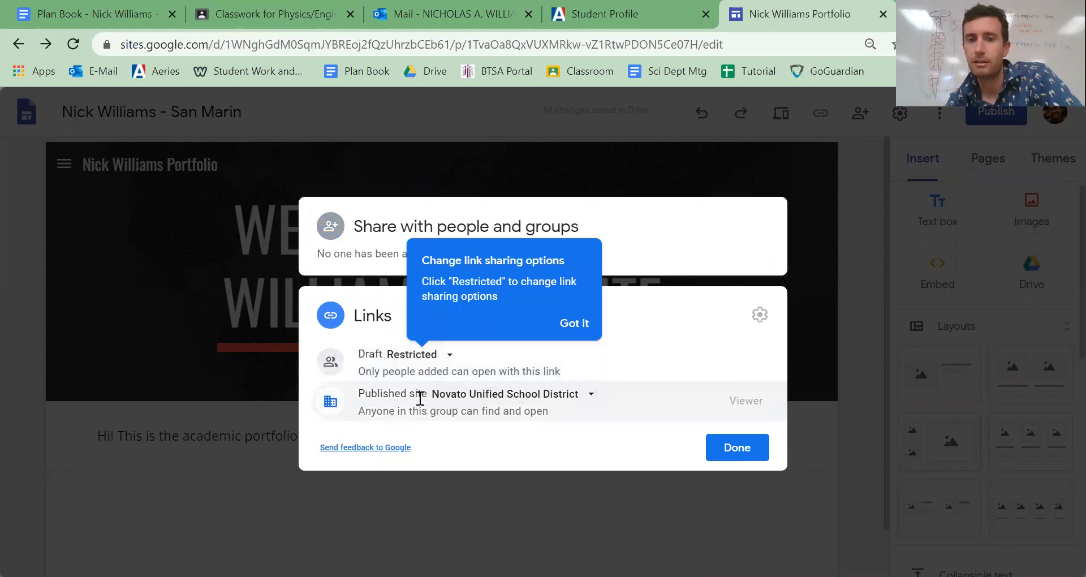
pyautogui.click(585, 400)
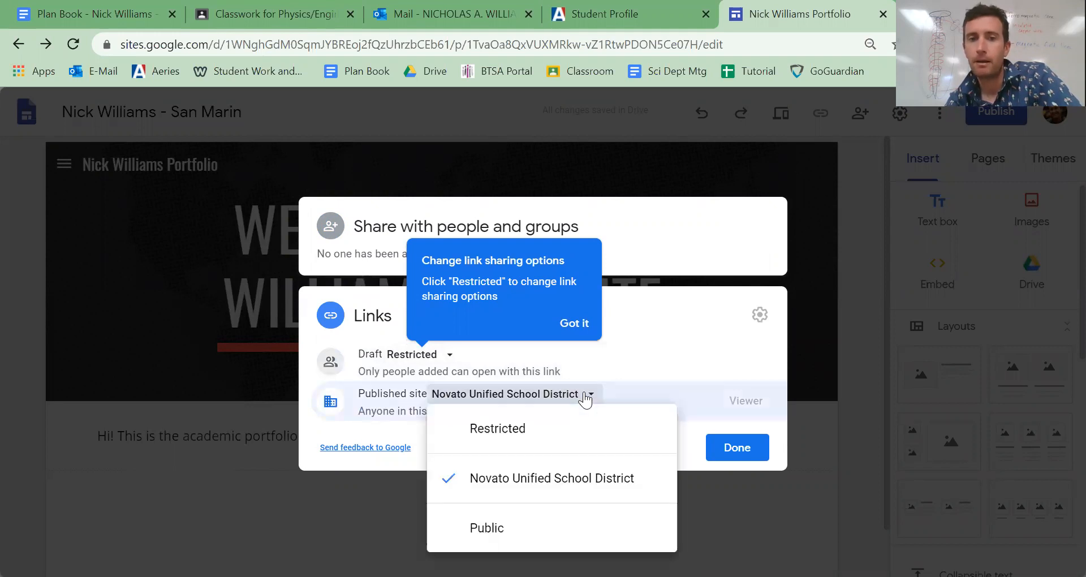
pyautogui.click(487, 528)
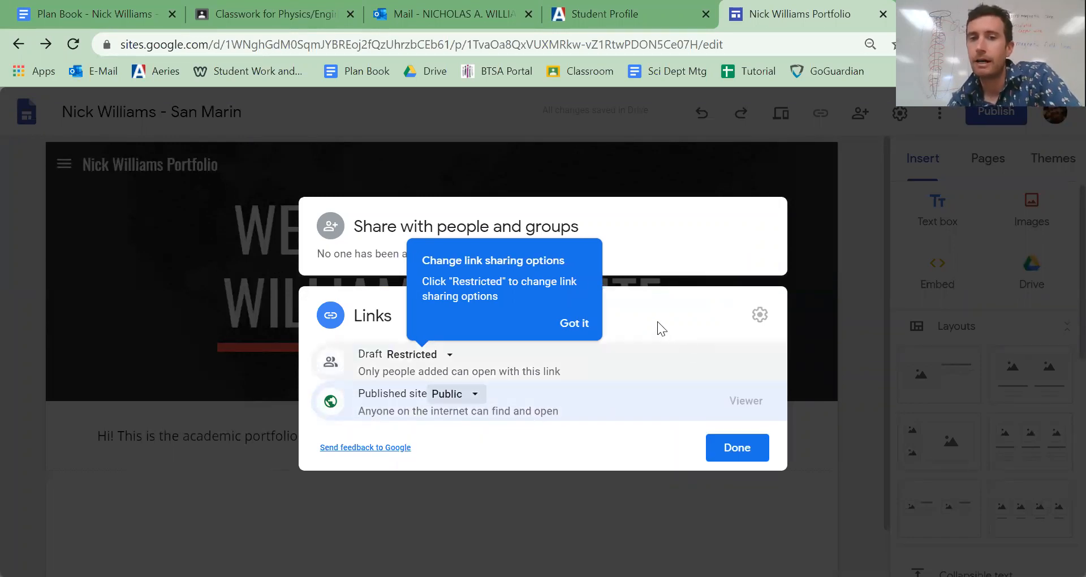
pyautogui.click(574, 324)
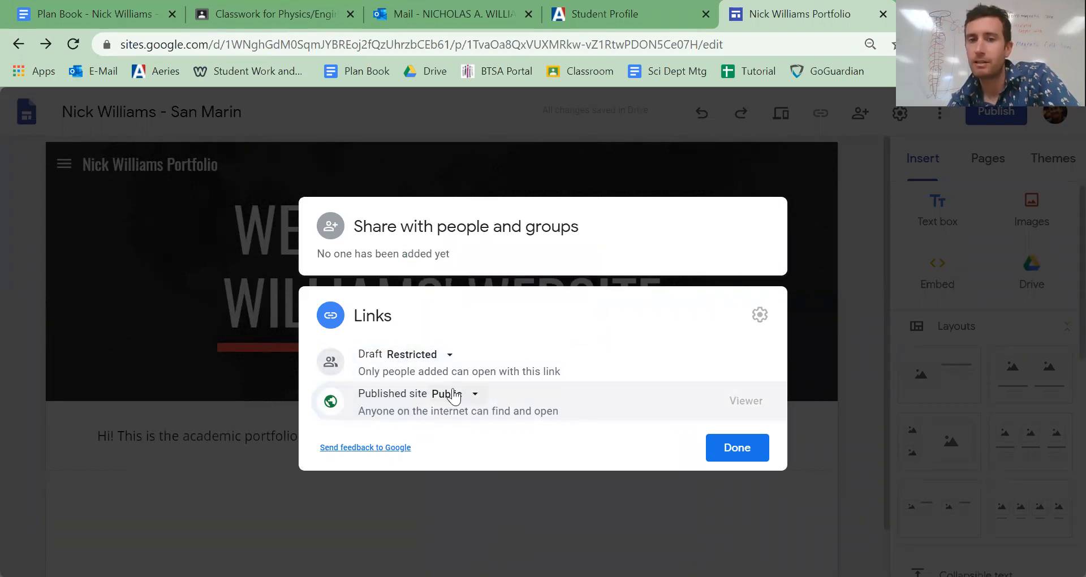
pyautogui.click(729, 448)
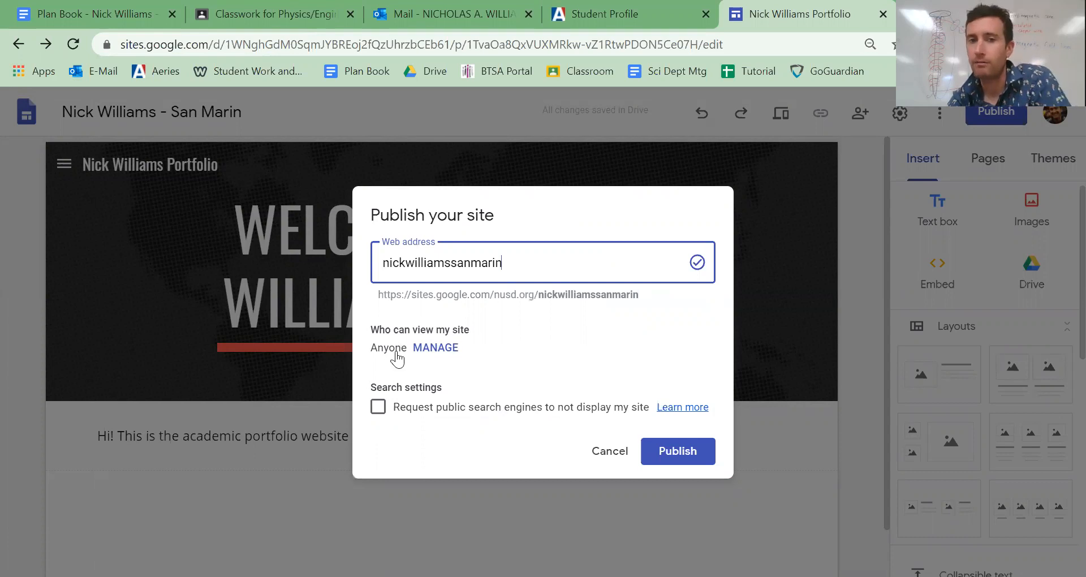
pyautogui.click(688, 451)
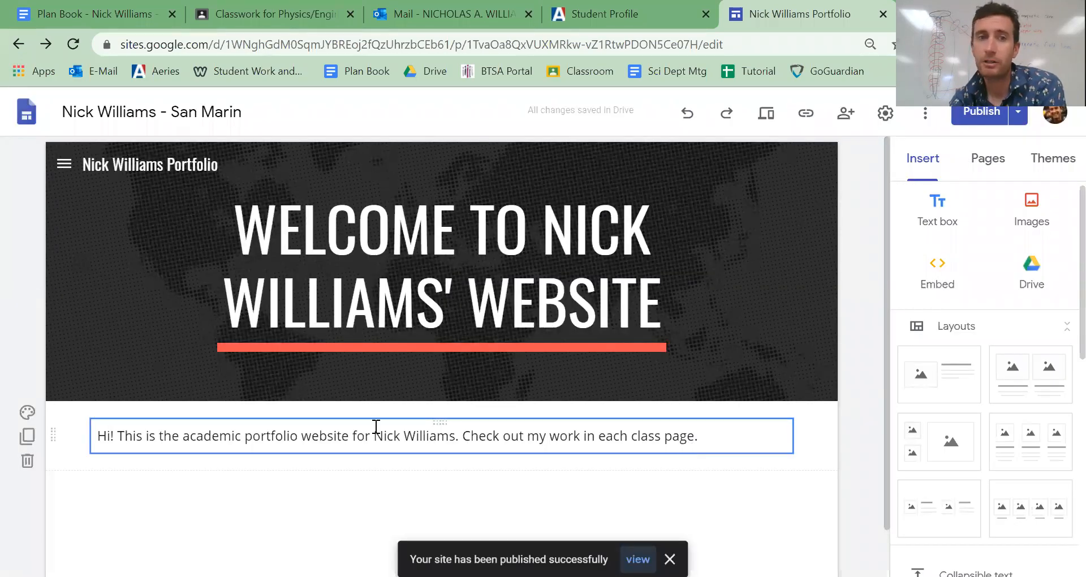
# - View the published site and expand 9th Grade and STEM Marin Physics/Engineering in its navigation
pyautogui.click(1019, 116)
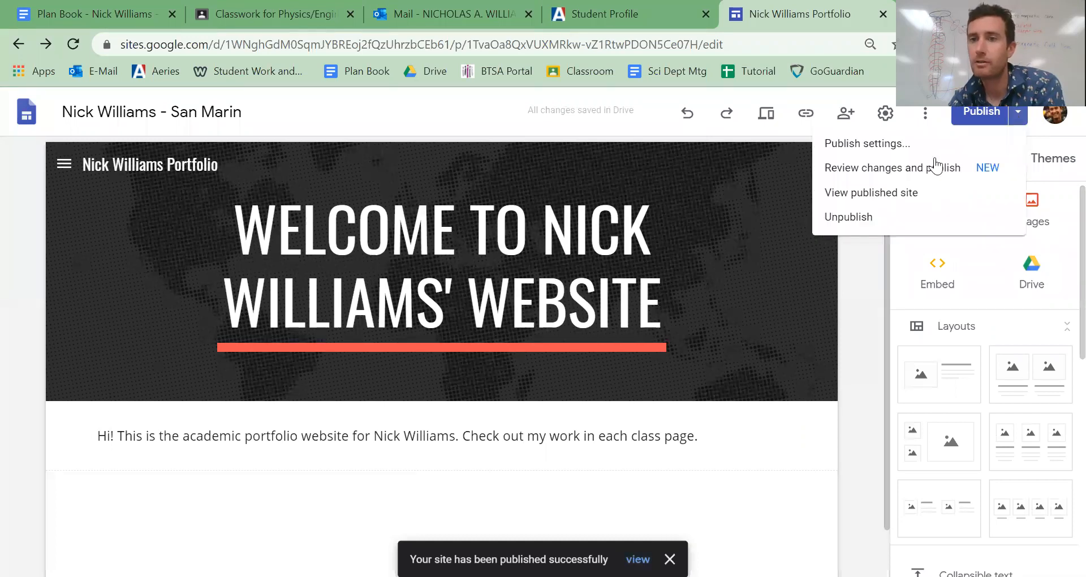
pyautogui.click(925, 195)
pyautogui.click(926, 196)
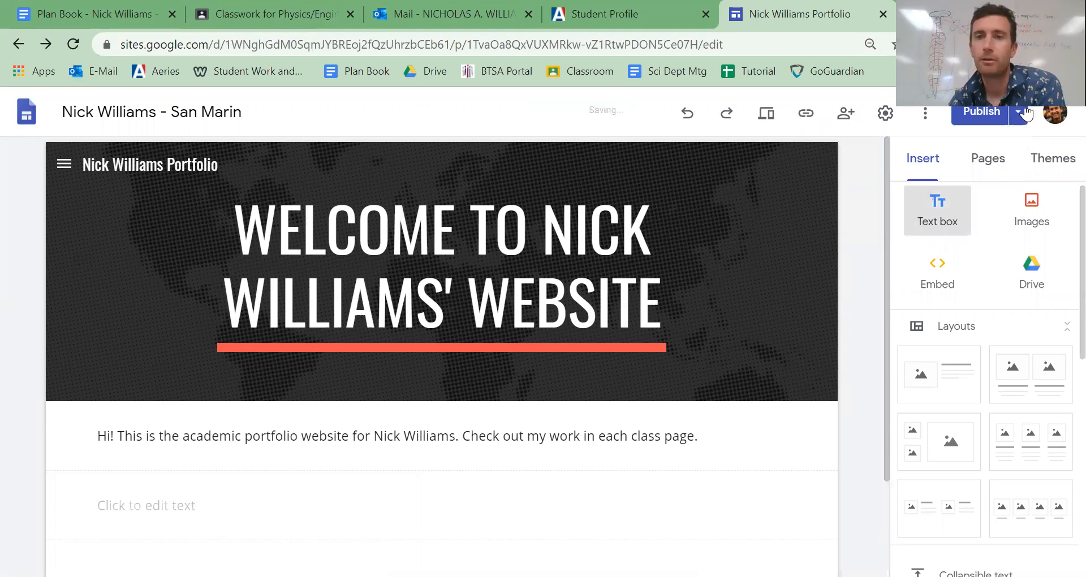
pyautogui.click(1022, 115)
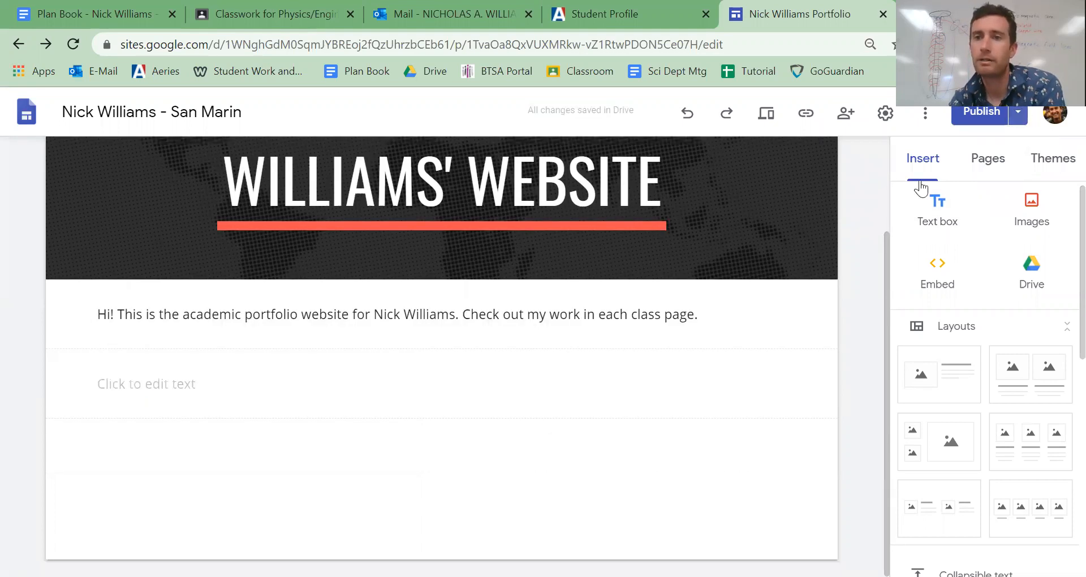
pyautogui.click(908, 195)
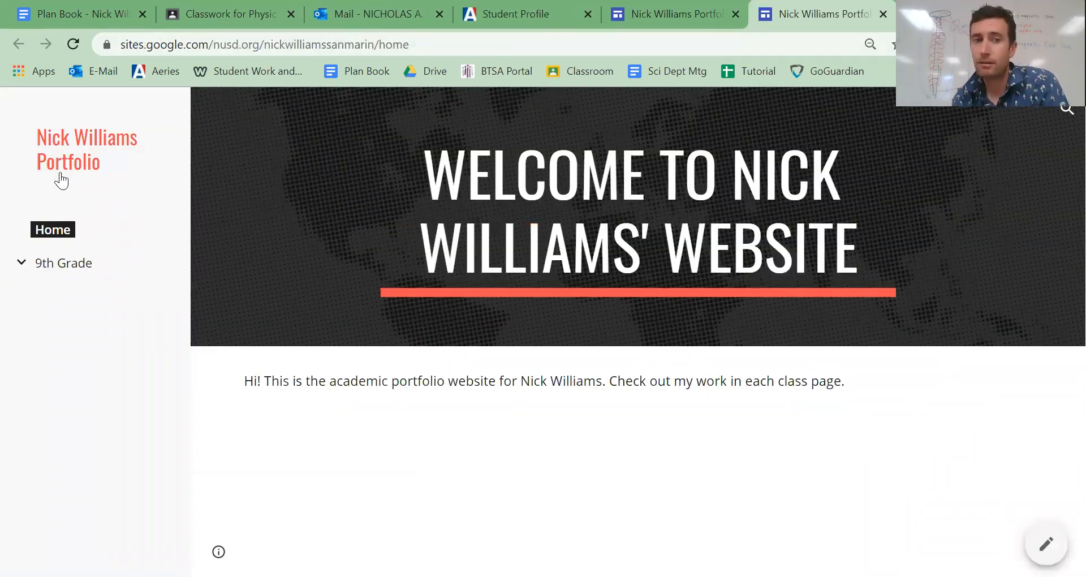
pyautogui.click(21, 262)
pyautogui.click(36, 305)
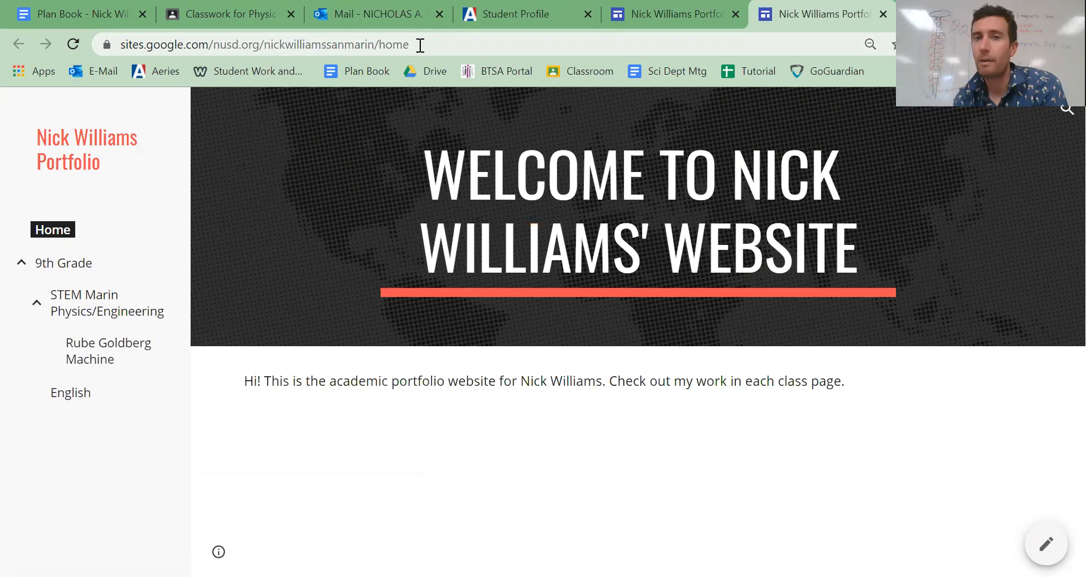
# - Highlight the published site's full web address to point it out, and clear the selection
pyautogui.doubleClick(454, 46)
pyautogui.doubleClick(461, 46)
pyautogui.moveTo(461, 46); pyautogui.dragTo(98, 46)
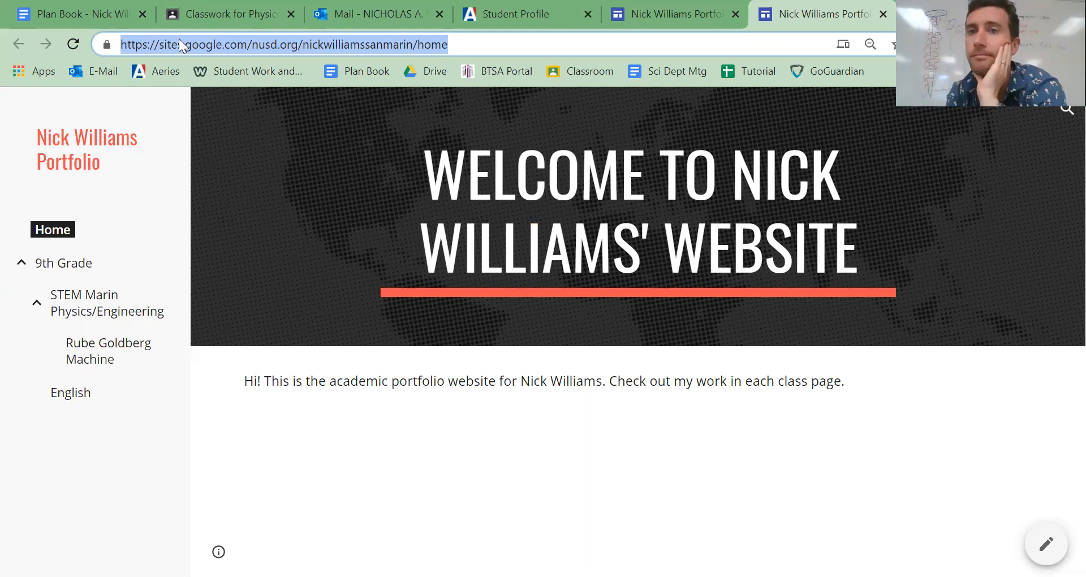
pyautogui.press('Escape')
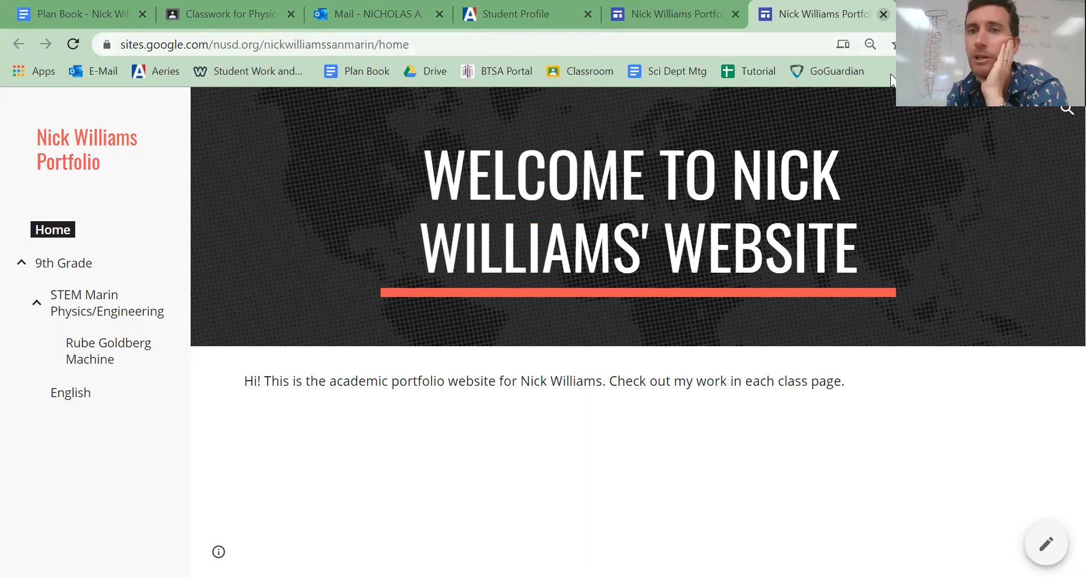
# - Close the published site, show the publish options in the editor, and highlight the editing page's web address
pyautogui.hotkey('ctrl', 'w')
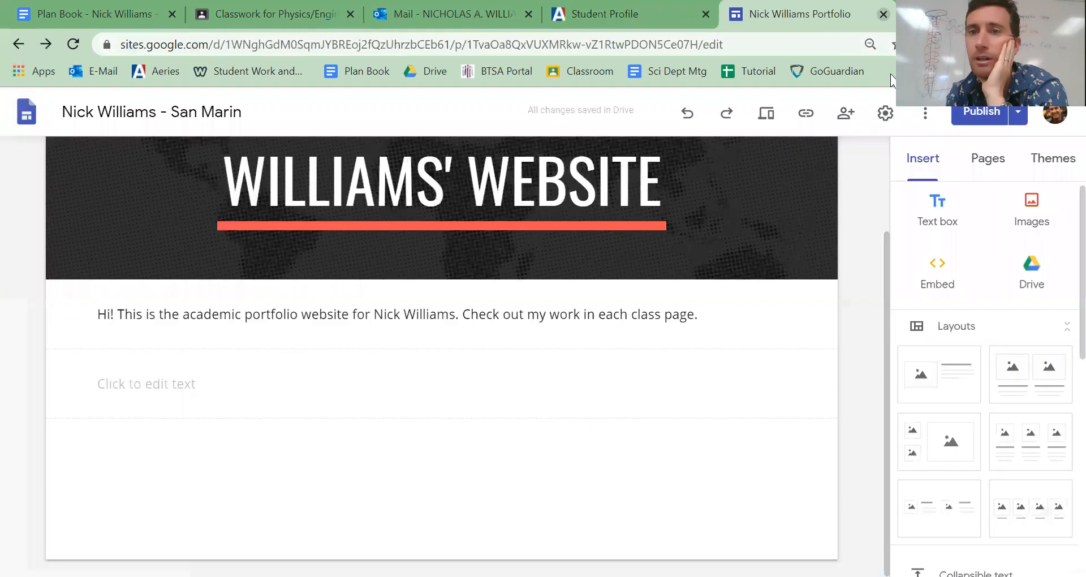
pyautogui.click(1020, 116)
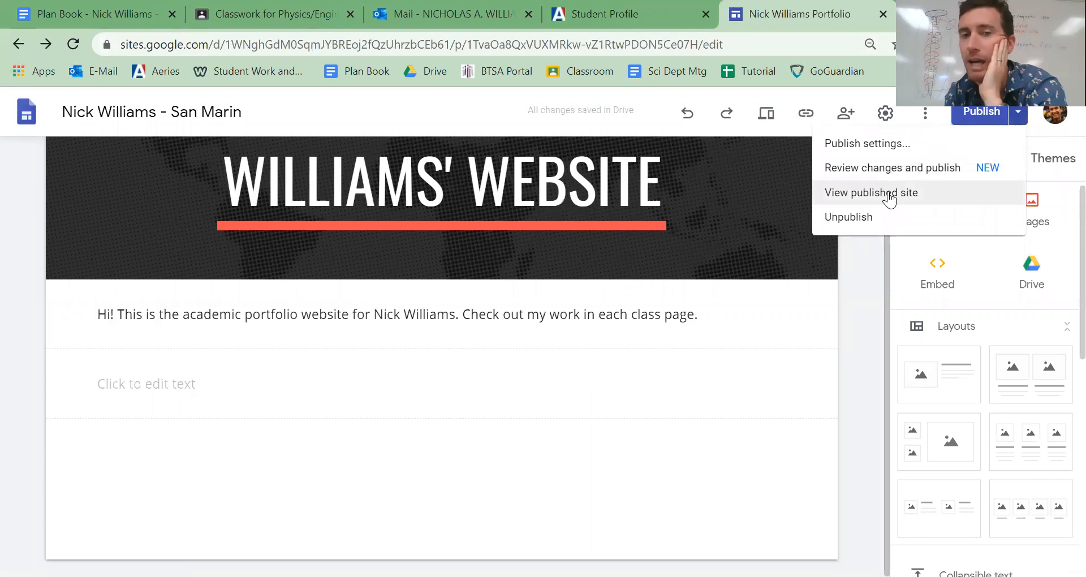
pyautogui.click(170, 44)
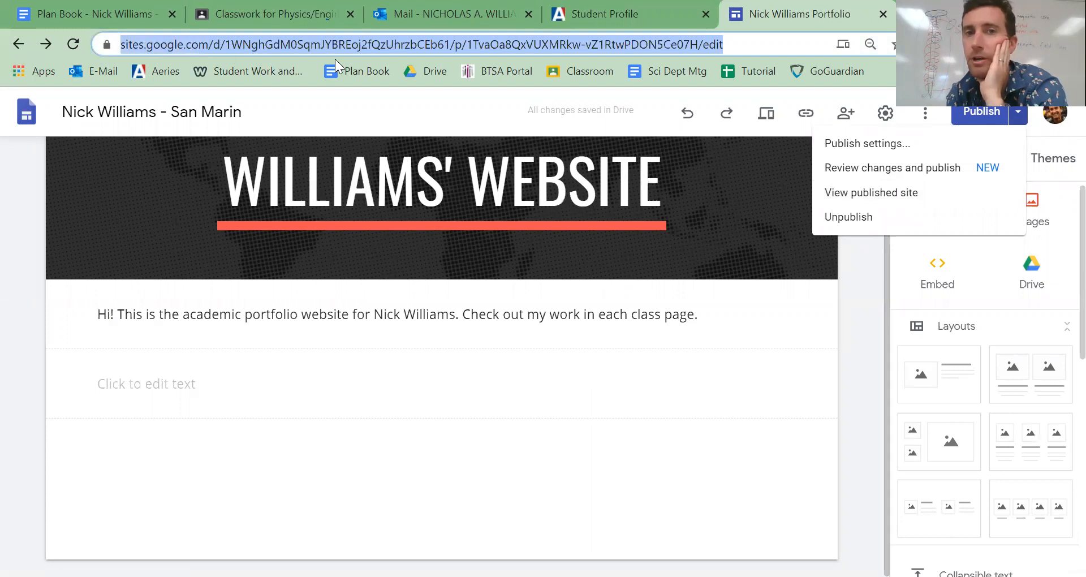